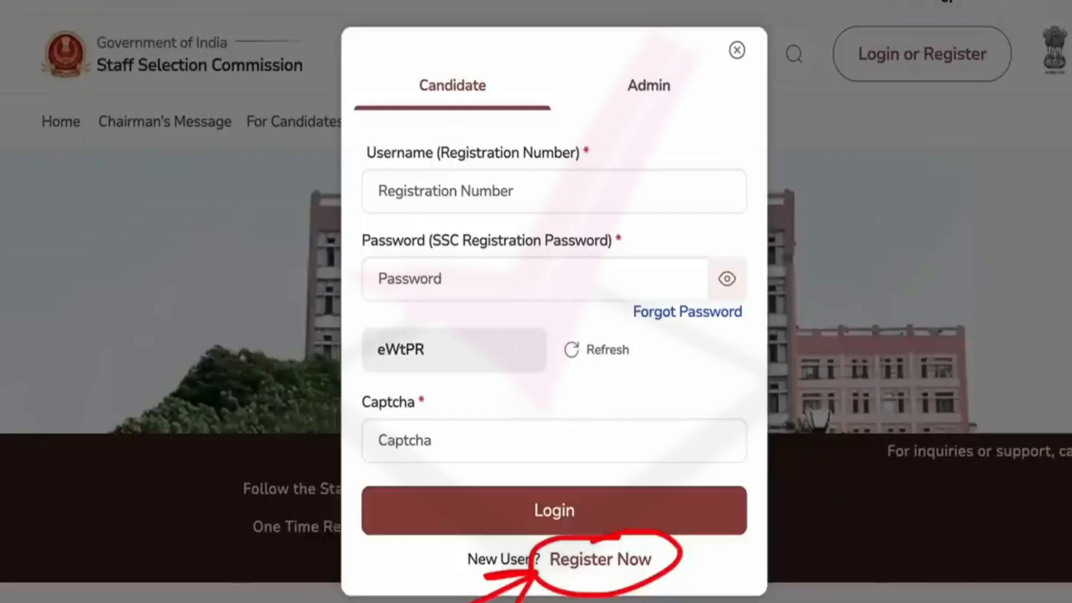
mouse_move(87, 51)
mouse_down()
mouse_move(120, 0)
mouse_move(156, 8)
mouse_up()
mouse_move(472, 104)
mouse_down()
mouse_move(586, 82)
mouse_move(561, 148)
mouse_up()
mouse_move(610, 117)
mouse_down()
mouse_move(629, 32)
mouse_move(663, 83)
mouse_up()
drag(481, 184, 675, 148)
drag(371, 185, 429, 162)
drag(362, 272, 404, 262)
mouse_move(370, 377)
mouse_down()
mouse_move(363, 385)
mouse_move(420, 431)
mouse_up()
mouse_move(402, 412)
mouse_down()
mouse_move(428, 433)
mouse_move(441, 398)
mouse_up()
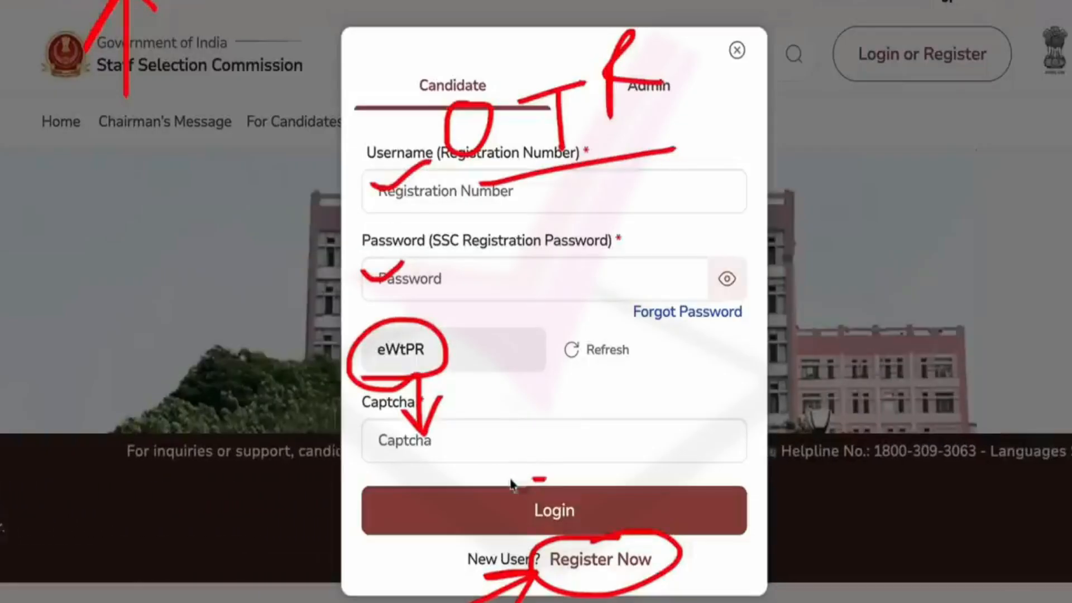
drag(533, 475, 531, 478)
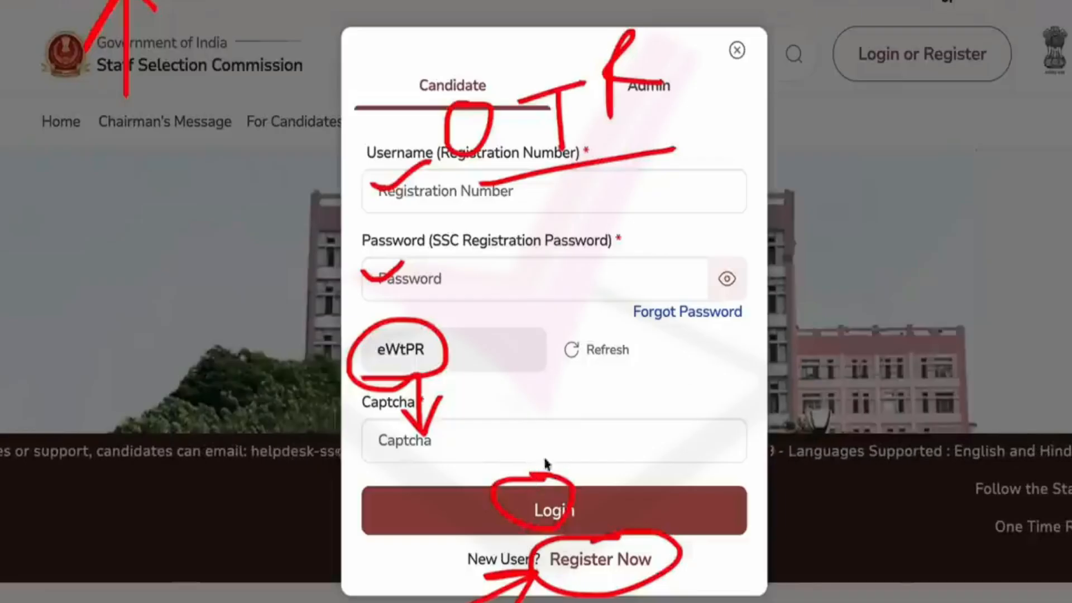
drag(637, 320, 630, 323)
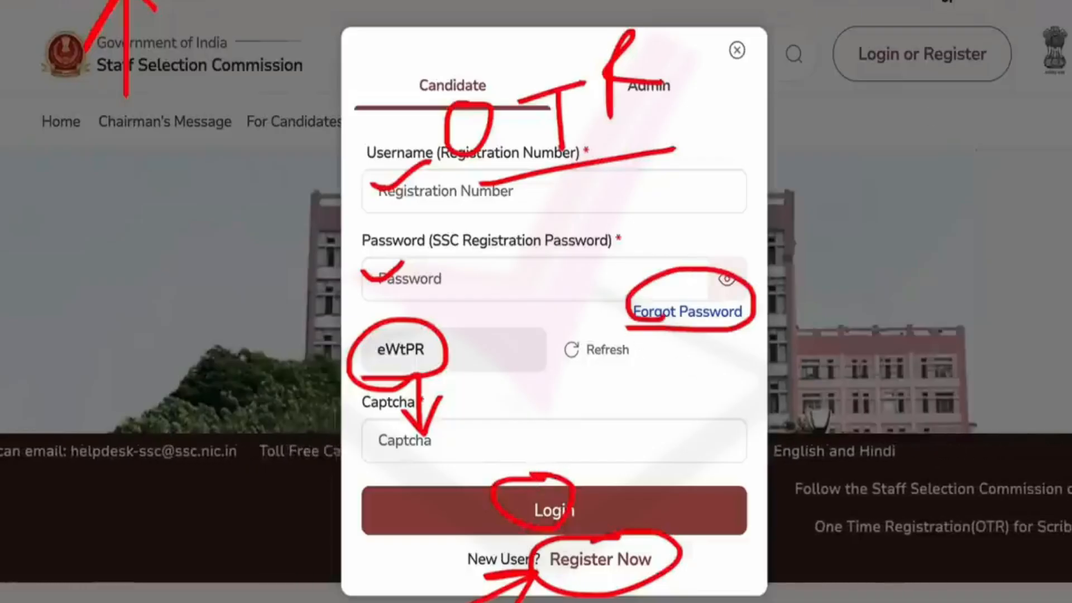
Step: Open the forgotten-password form using the verification code option and review the details it requires
click(686, 311)
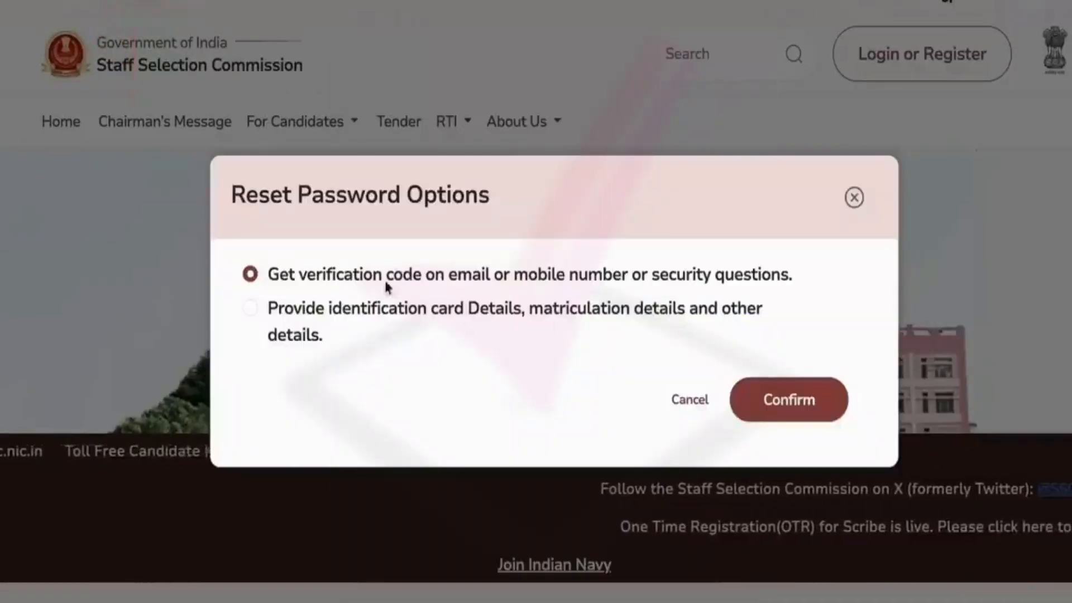
click(791, 401)
scroll(434, 342, down, 3)
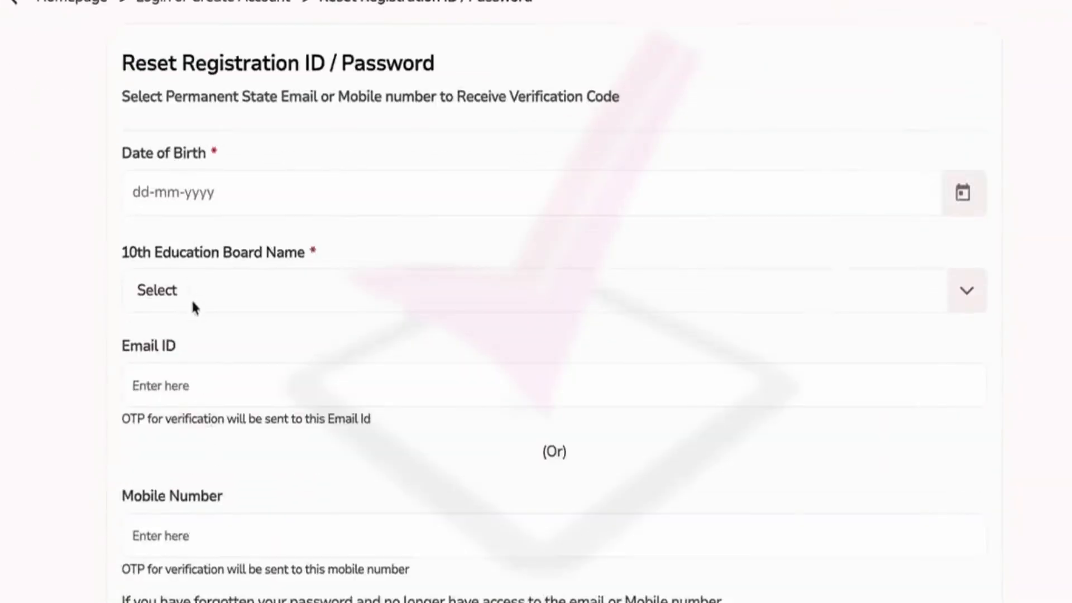
click(193, 296)
scroll(95, 494, down, 4)
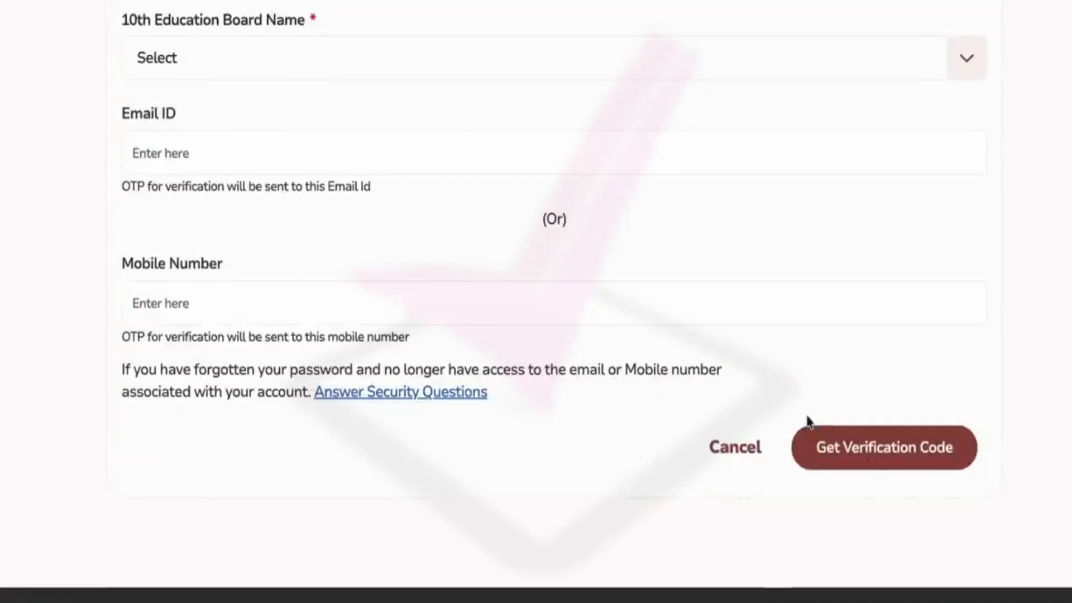
scroll(753, 342, up, 5)
Step: Open the One Time Registration form for a new candidate and review its personal details fields
click(40, 143)
click(999, 76)
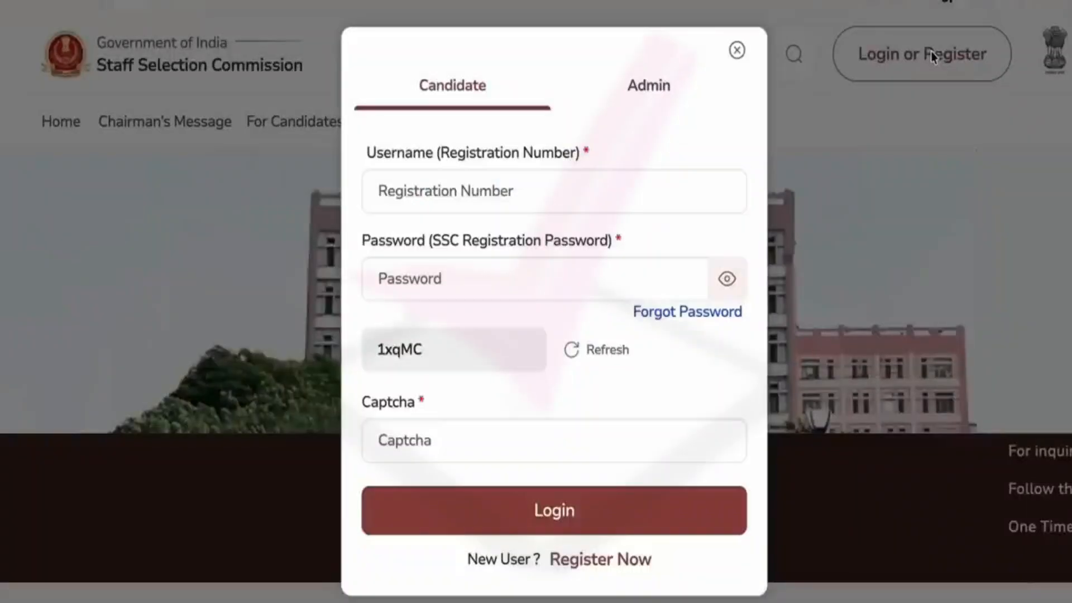
click(586, 563)
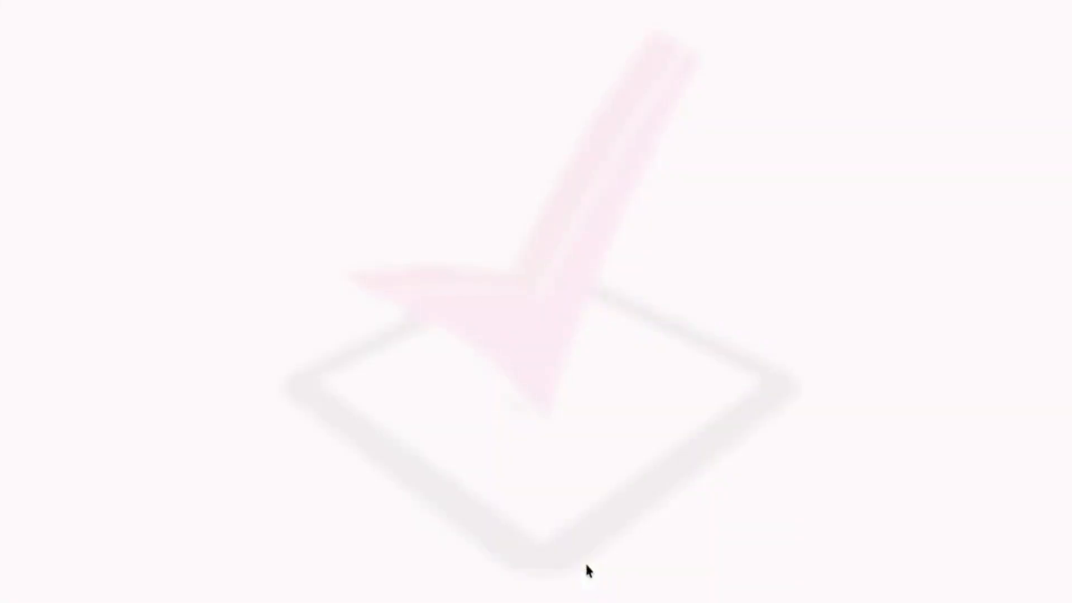
scroll(538, 450, down, 8)
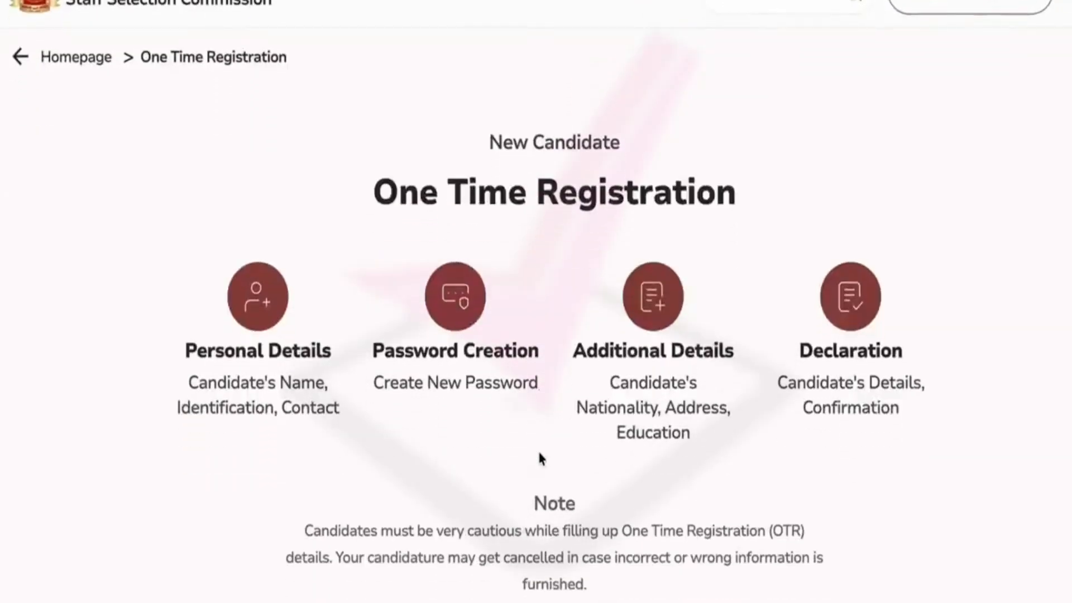
click(564, 282)
scroll(518, 390, down, 20)
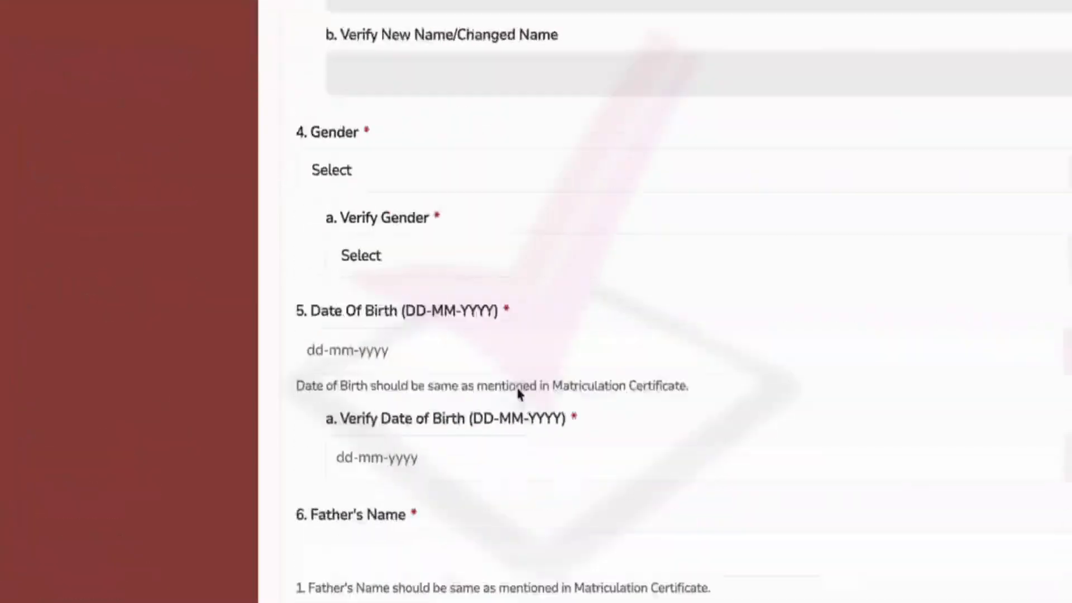
scroll(518, 391, up, 20)
scroll(516, 395, down, 1)
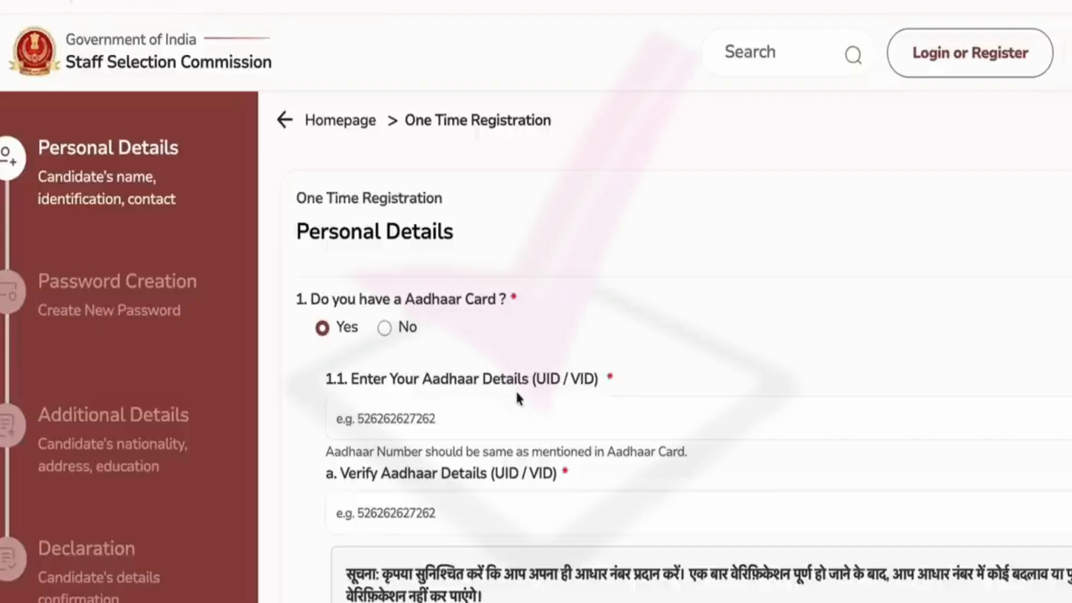
Step: Return to the homepage and log in to the candidate account
click(337, 124)
click(877, 58)
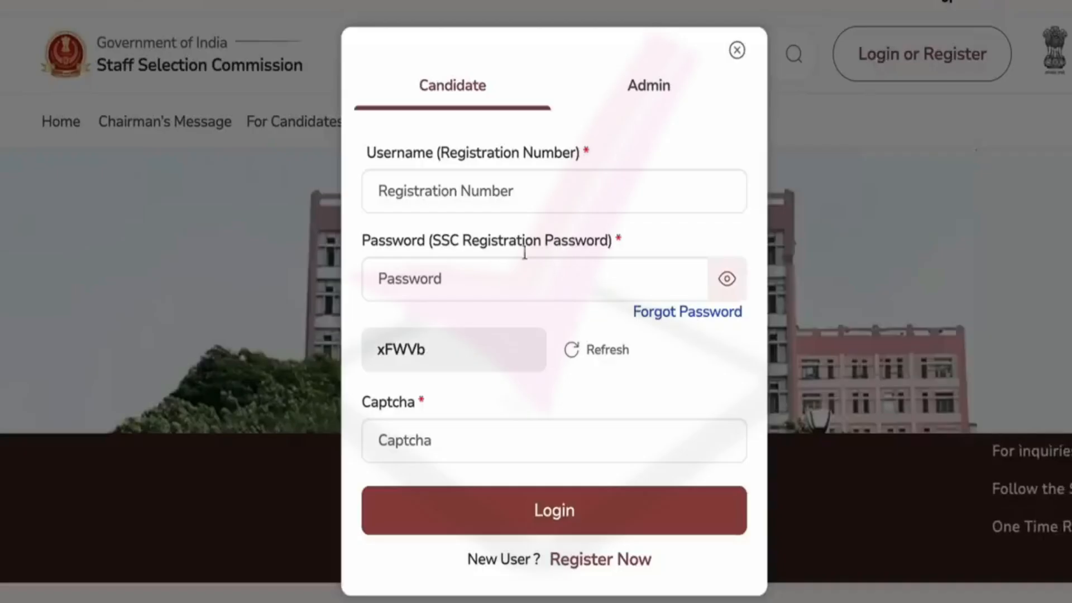
click(412, 441)
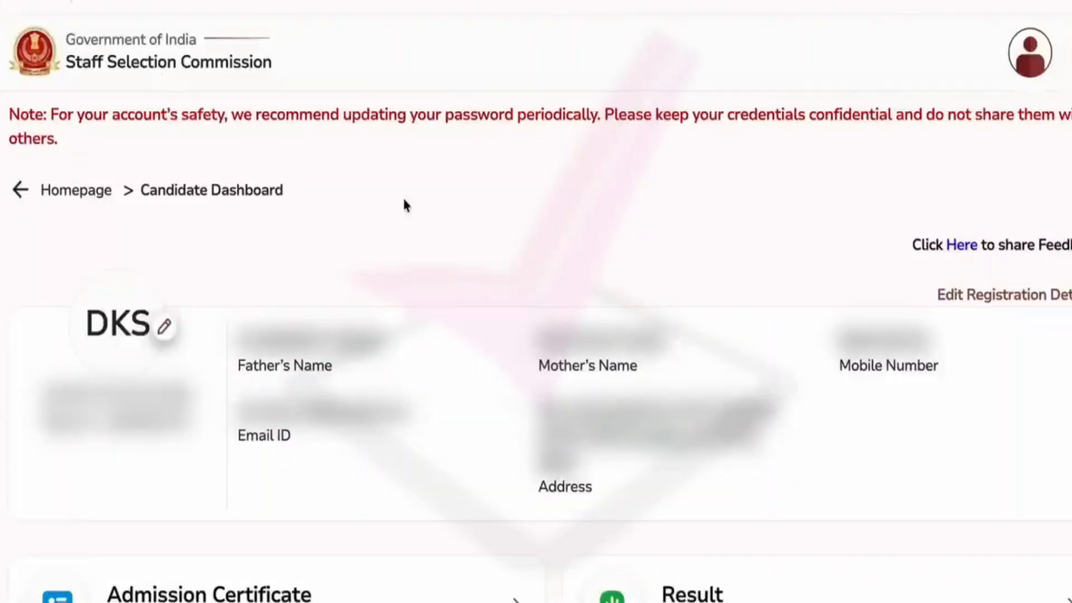
Step: Apply for the Combined Graduate Level Examination, 2026 from the live examinations and proceed past the instructions to the form
scroll(406, 206, down, 10)
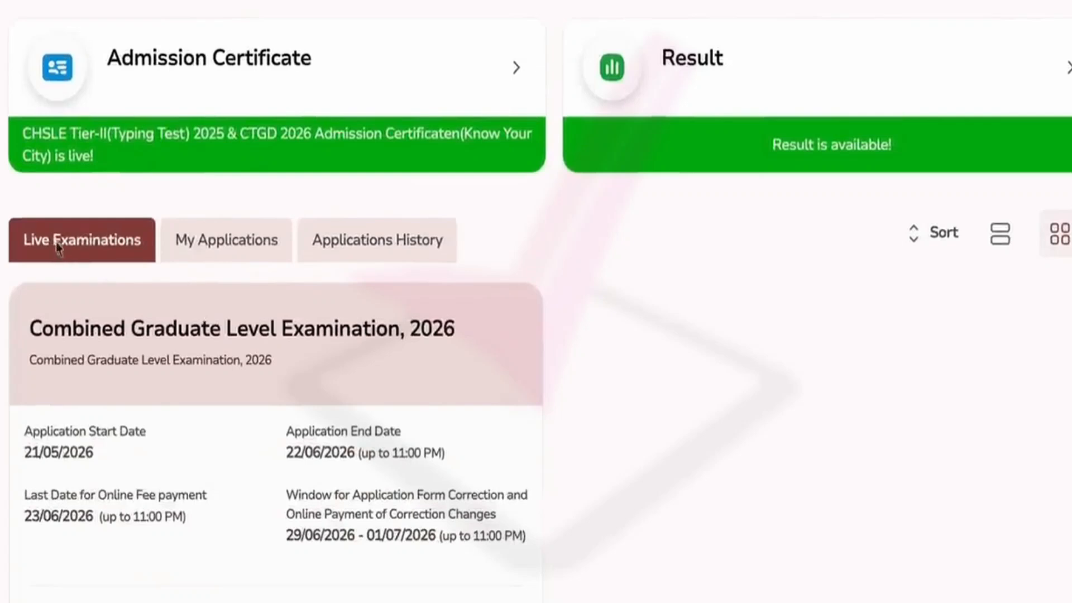
scroll(173, 310, down, 1)
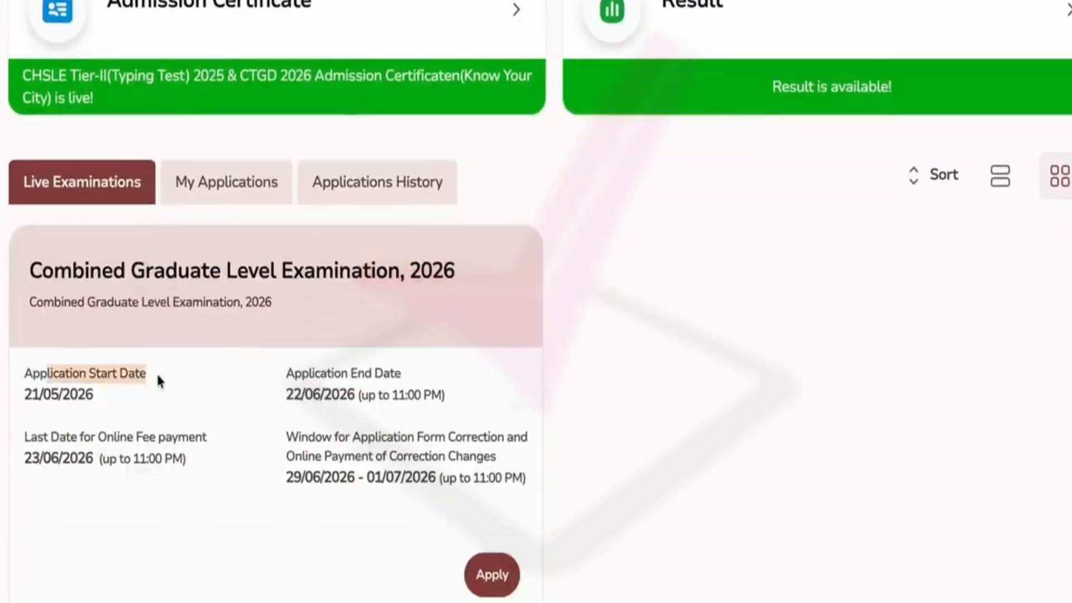
click(493, 575)
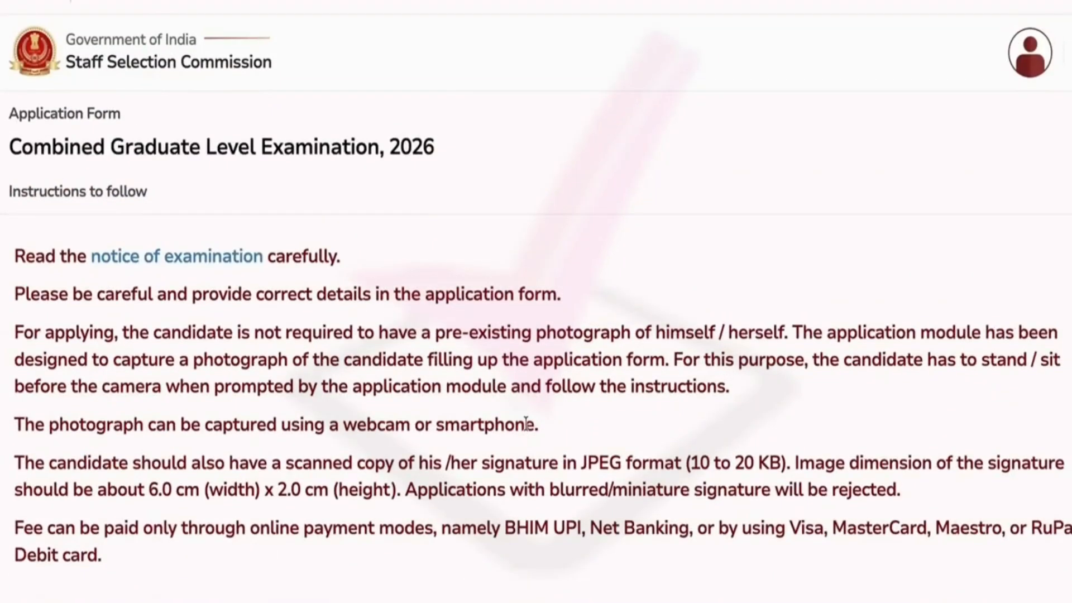
scroll(526, 424, down, 8)
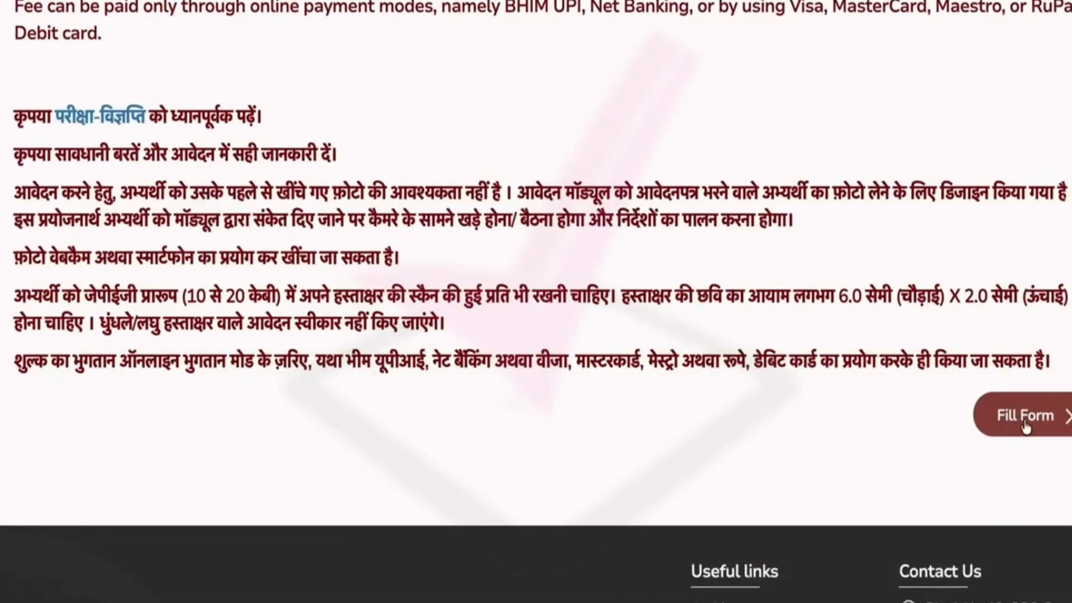
click(1024, 423)
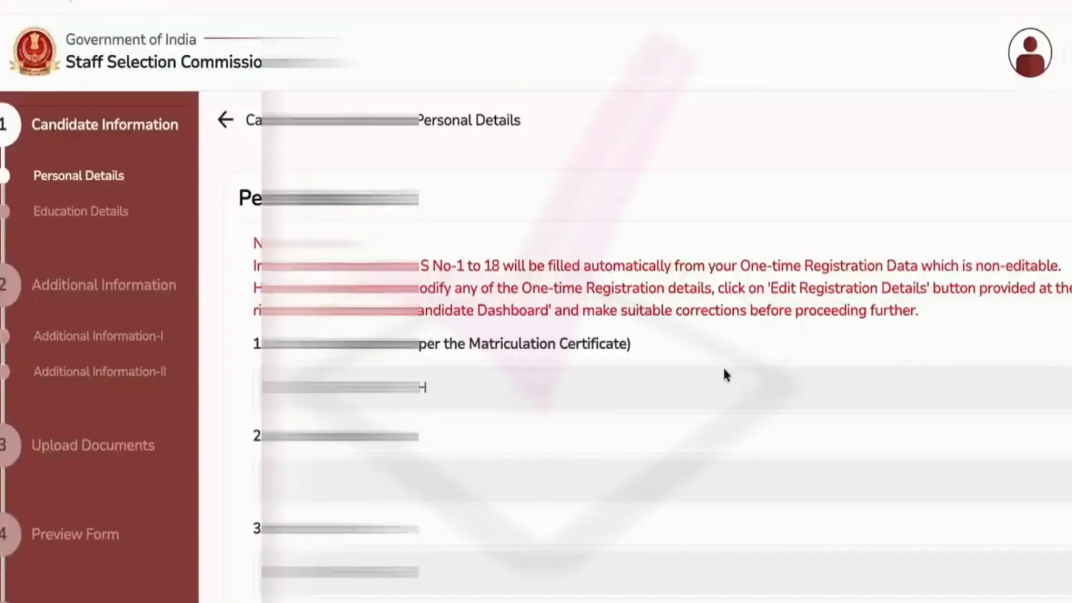
drag(348, 263, 531, 263)
click(531, 262)
drag(626, 98, 625, 169)
drag(638, 125, 677, 126)
drag(714, 80, 714, 138)
mouse_move(776, 84)
mouse_down()
mouse_move(800, 34)
mouse_move(764, 71)
mouse_up()
mouse_move(764, 299)
mouse_down()
mouse_move(903, 308)
mouse_move(782, 267)
mouse_move(768, 324)
mouse_up()
mouse_move(701, 367)
mouse_down()
mouse_move(766, 323)
mouse_move(769, 378)
mouse_up()
drag(276, 295, 725, 301)
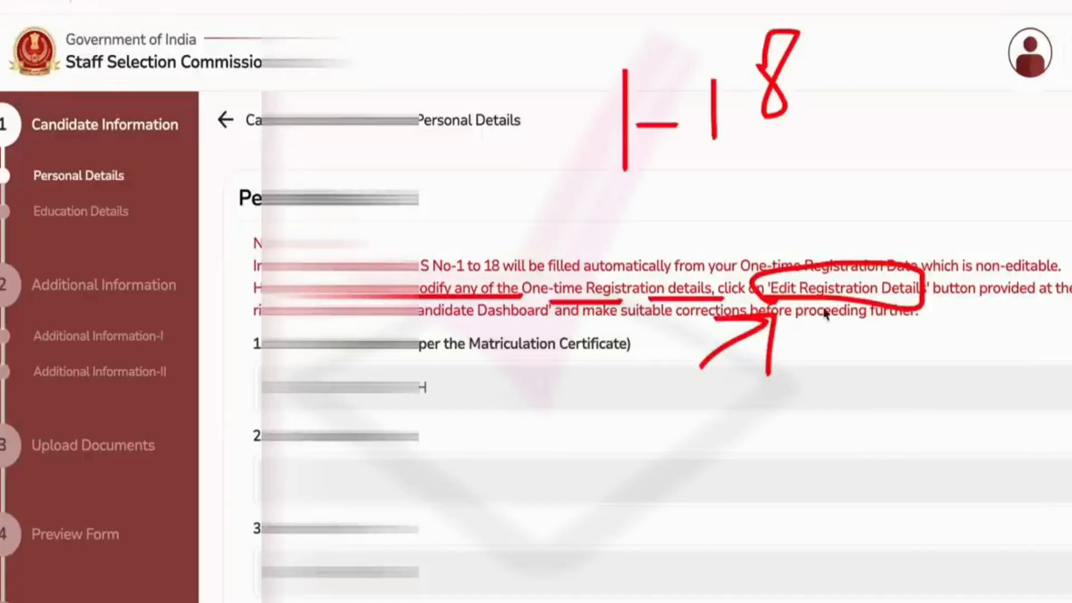
drag(864, 319, 851, 352)
mouse_move(1004, 109)
mouse_down()
mouse_move(1062, 50)
mouse_move(1058, 110)
mouse_up()
key(Escape)
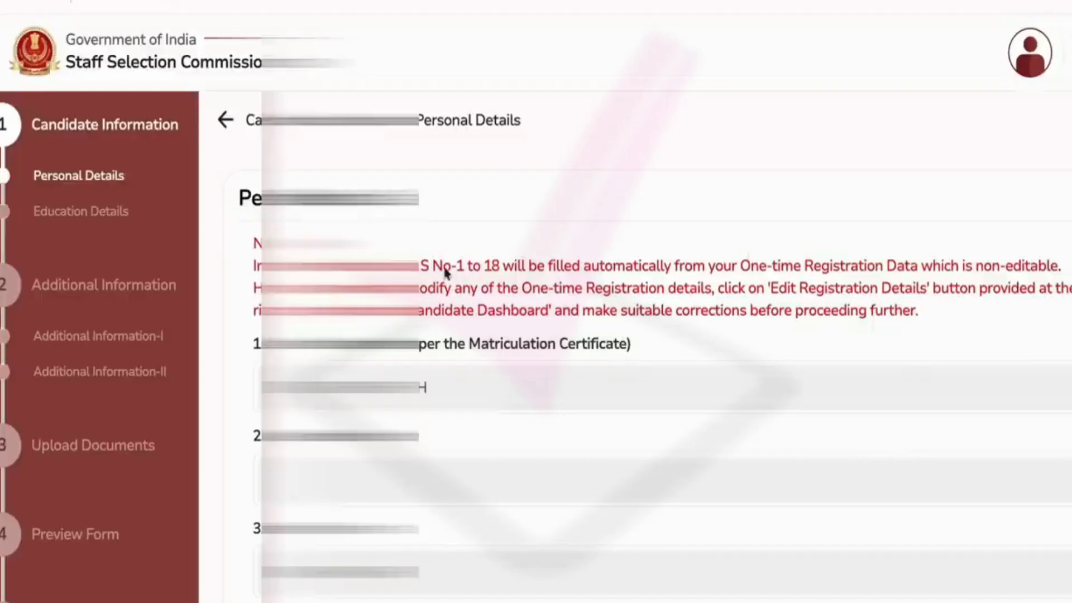
Step: Review the prefilled personal details and save them to proceed to the education details
drag(420, 266, 522, 265)
click(482, 268)
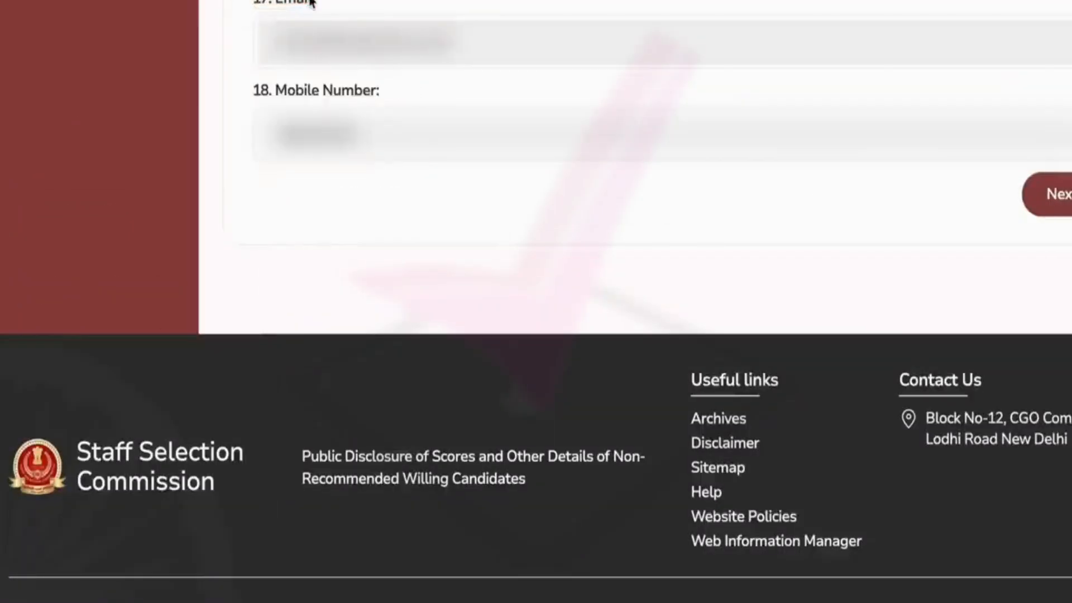
click(1066, 201)
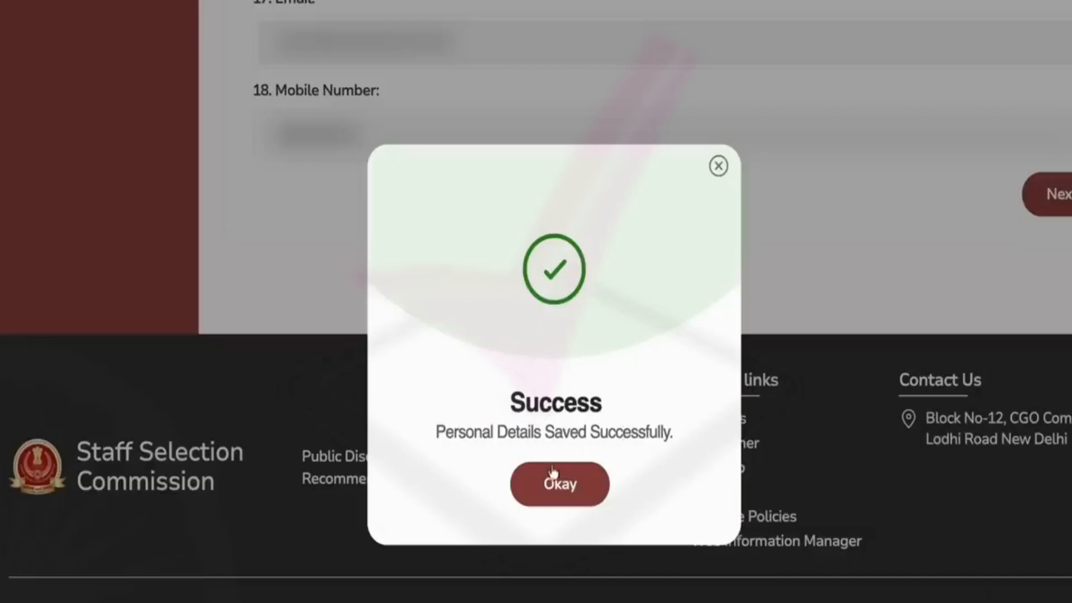
click(553, 471)
click(268, 198)
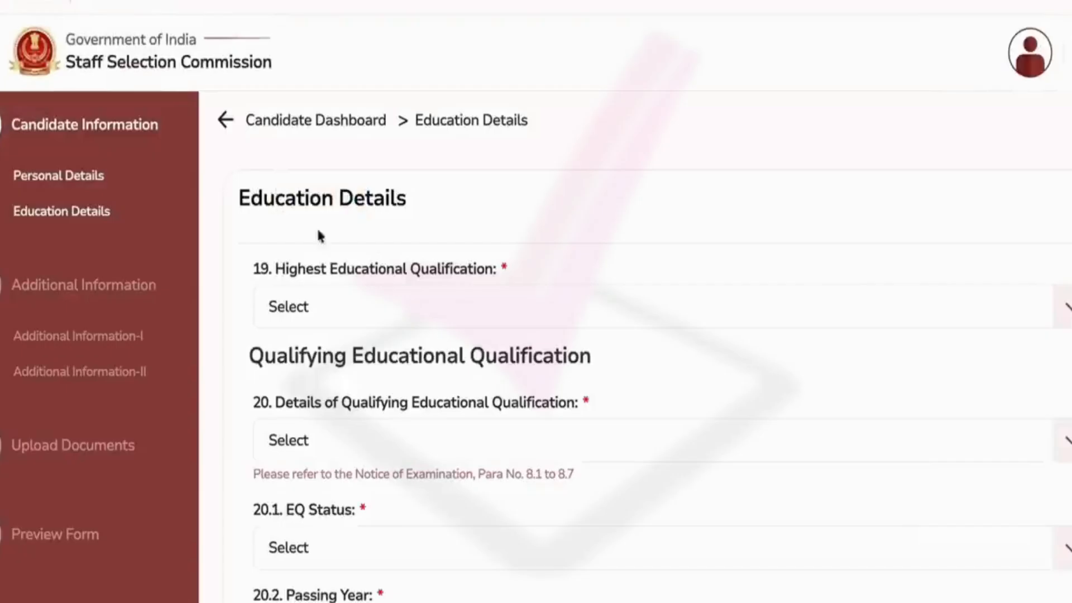
Step: Try Graduation, Post Graduation and Ph.D as the highest educational qualification
click(335, 310)
click(318, 358)
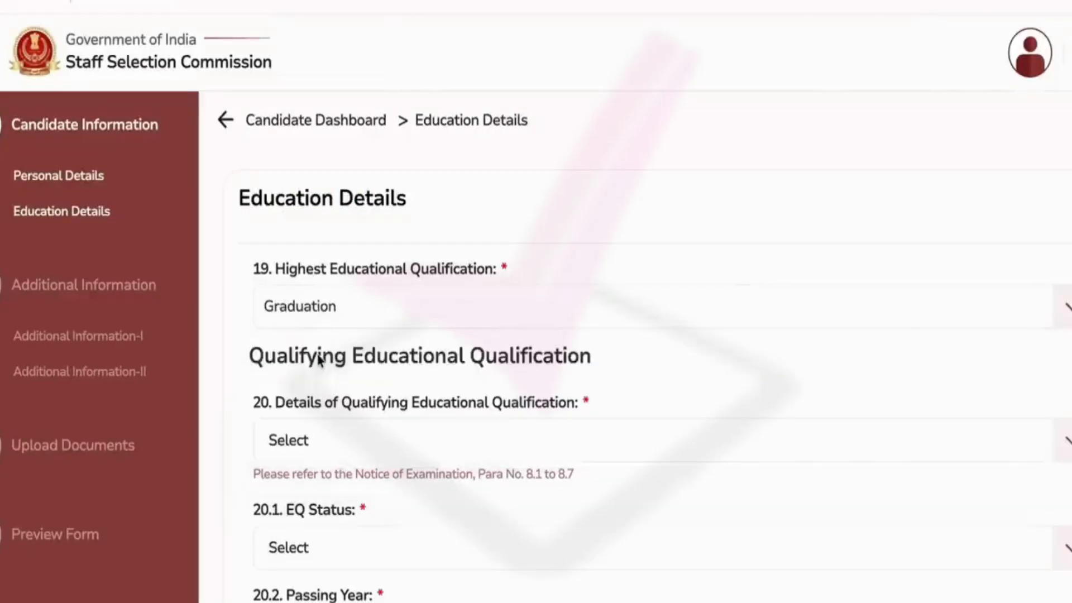
click(366, 307)
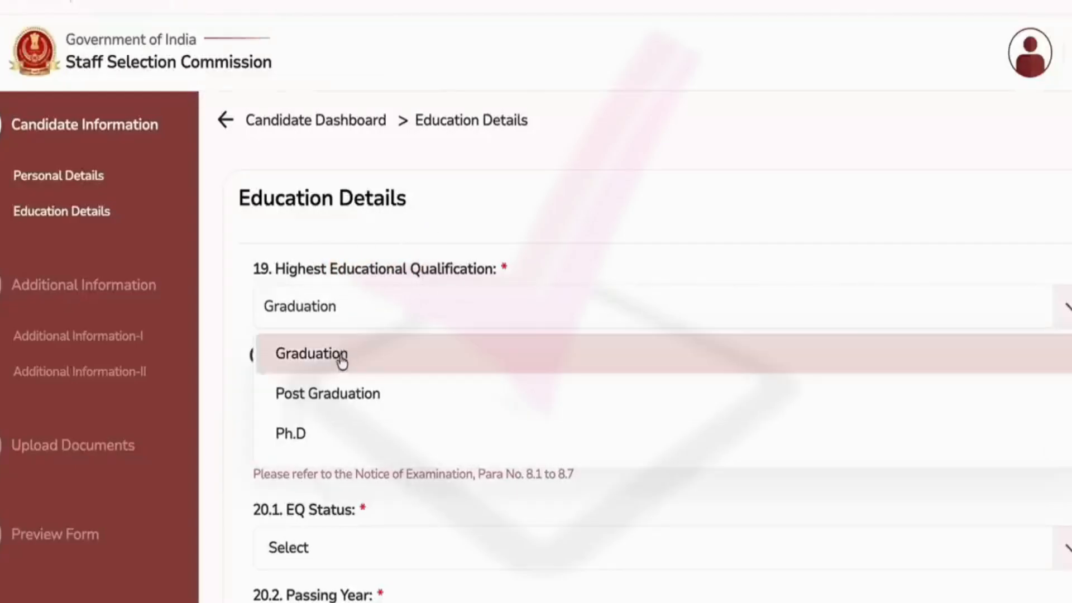
click(342, 403)
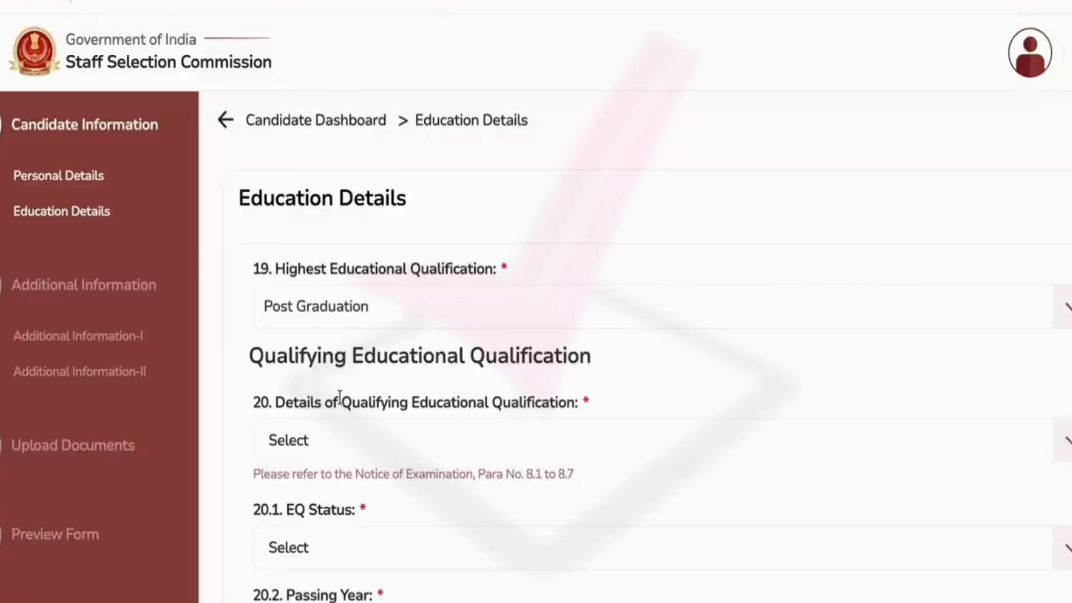
click(357, 307)
click(308, 435)
Step: Set both the highest educational qualification and the qualifying educational qualification to Graduation
click(335, 307)
click(320, 350)
scroll(322, 347, down, 3)
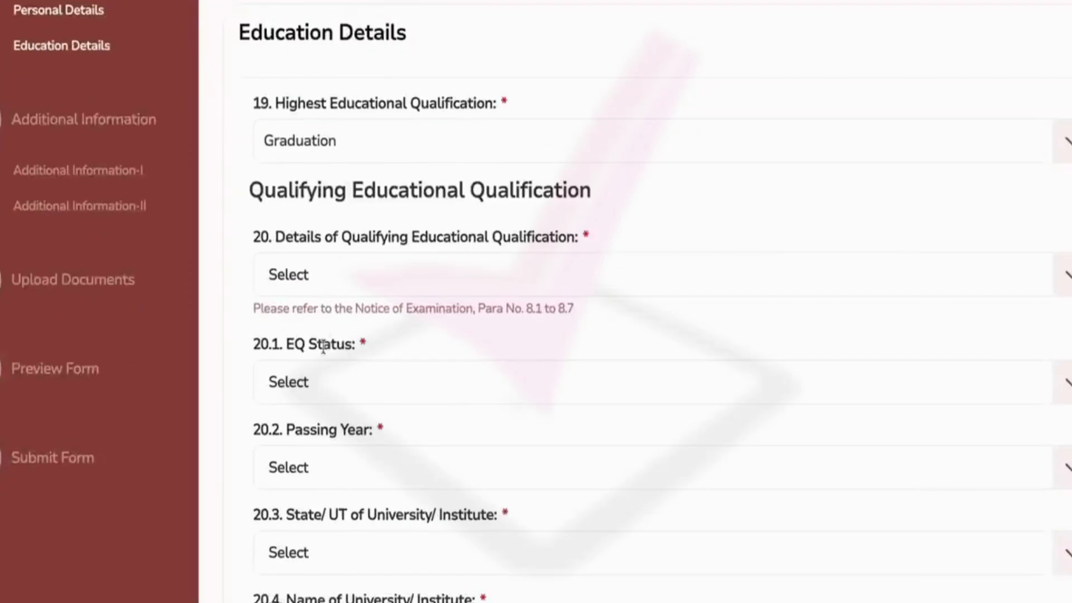
click(390, 282)
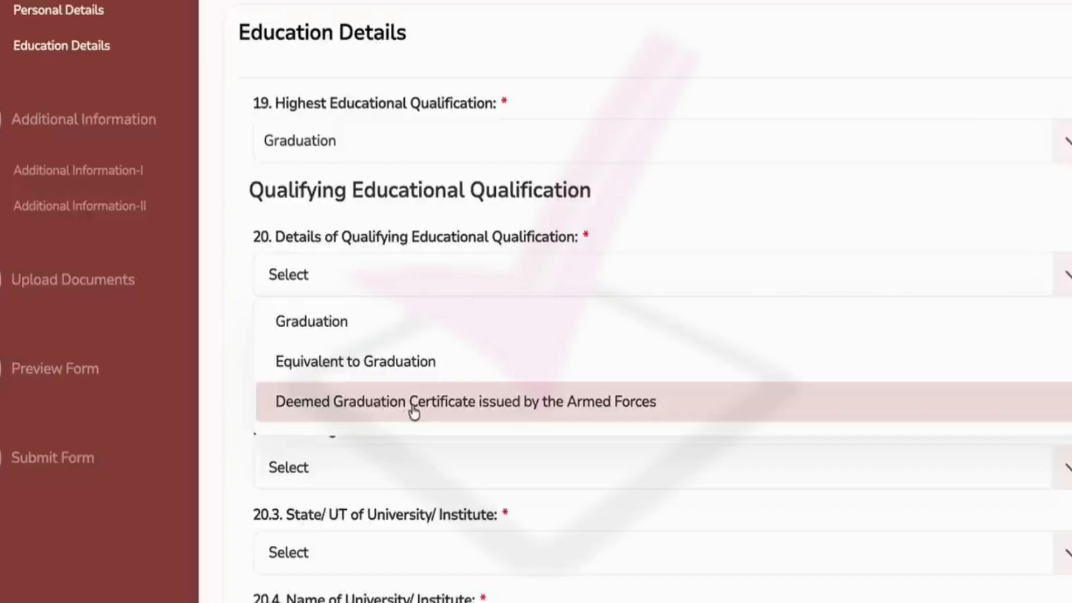
click(365, 326)
Step: Try the EQ status as Passed, and as Appearing with passing year 2026
scroll(323, 223, down, 3)
click(343, 232)
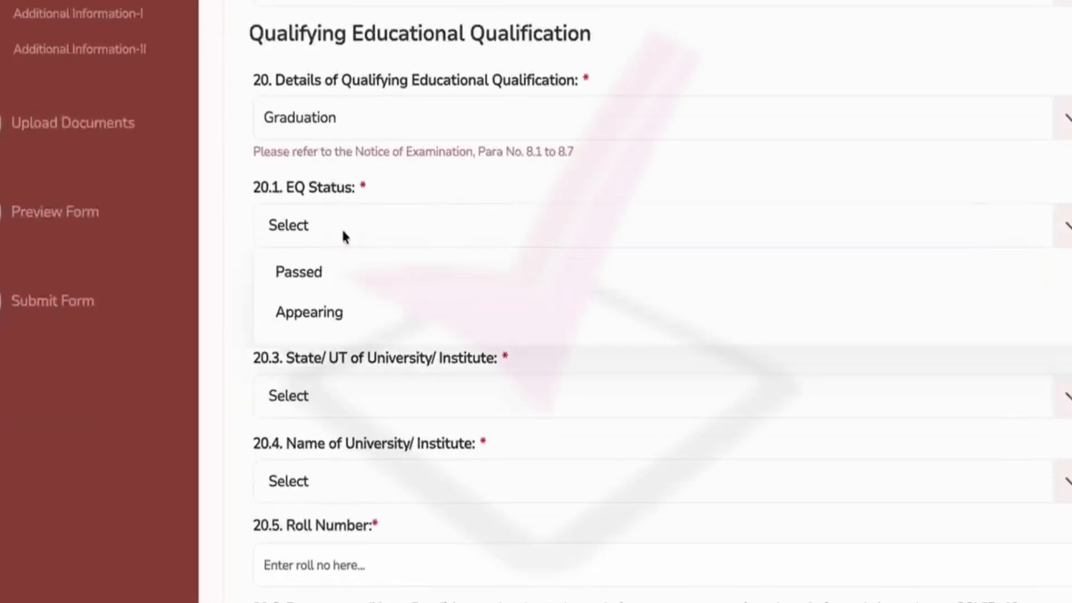
click(307, 273)
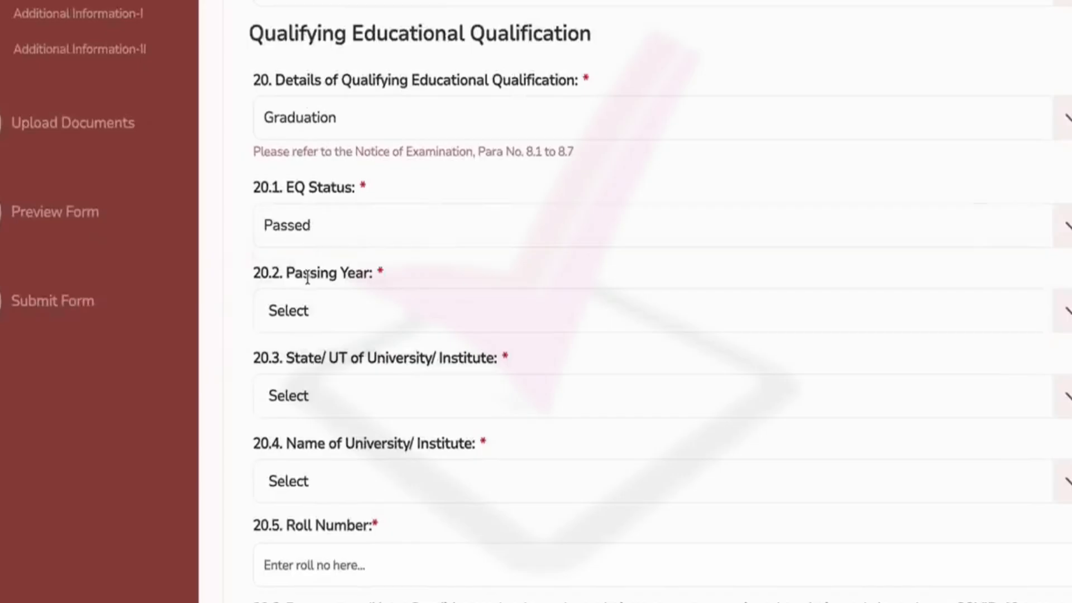
click(312, 246)
click(309, 314)
click(330, 310)
click(318, 357)
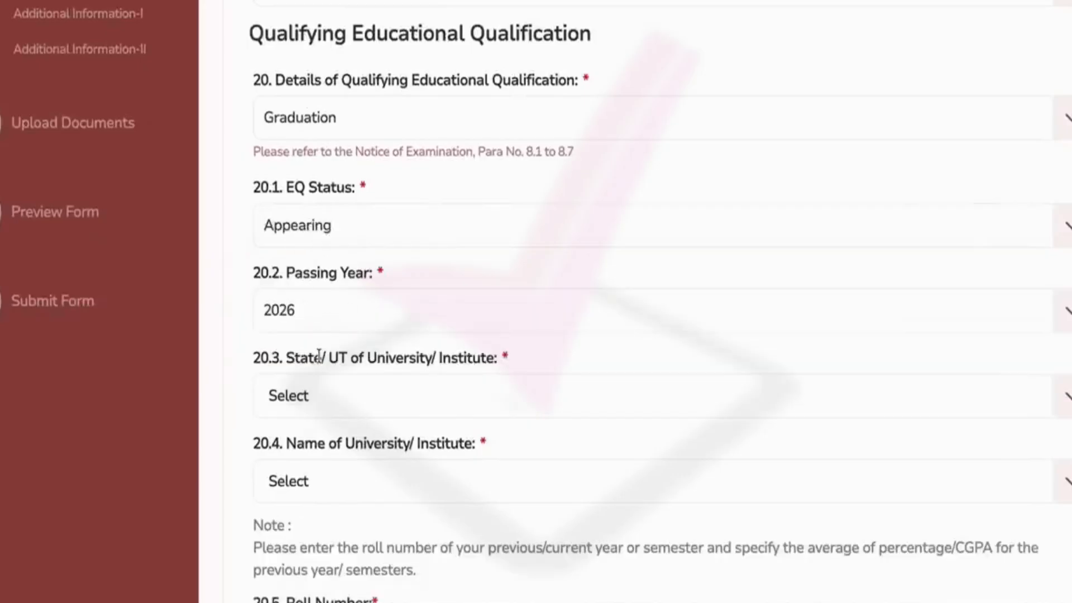
Step: Set the EQ status to Passed and the passing year to 2025
click(333, 229)
click(317, 270)
scroll(331, 324, down, 1)
click(334, 273)
click(321, 347)
Step: Set the State/UT of the university or institute to Bihar
scroll(321, 350, down, 1)
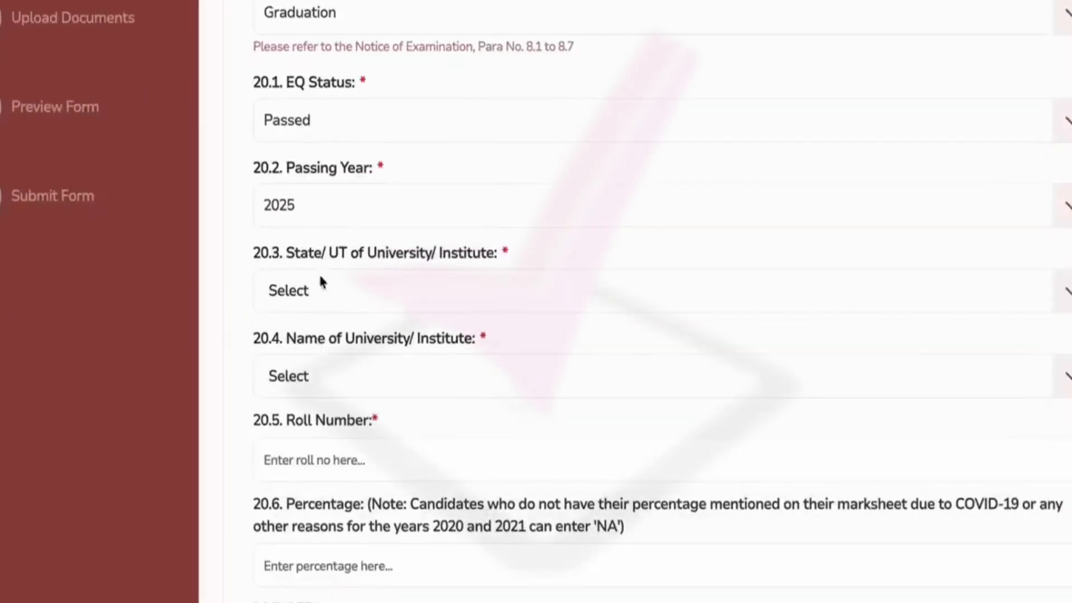
click(365, 294)
click(300, 494)
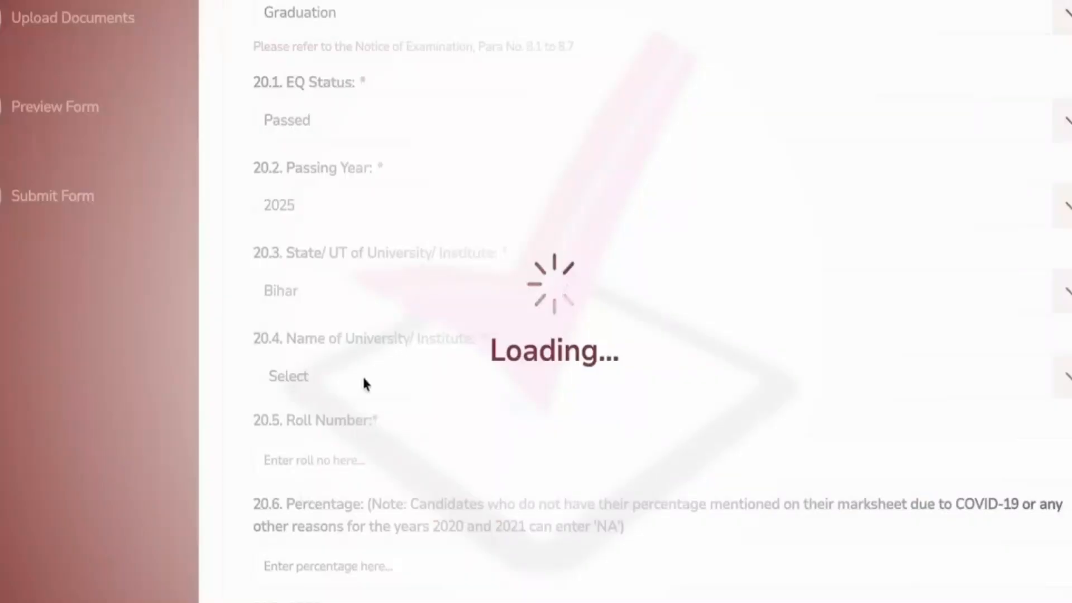
Step: Set the name of the university or institute to JAI PRAKASH VISHWAVIDYALAYA
scroll(335, 313, down, 2)
click(366, 296)
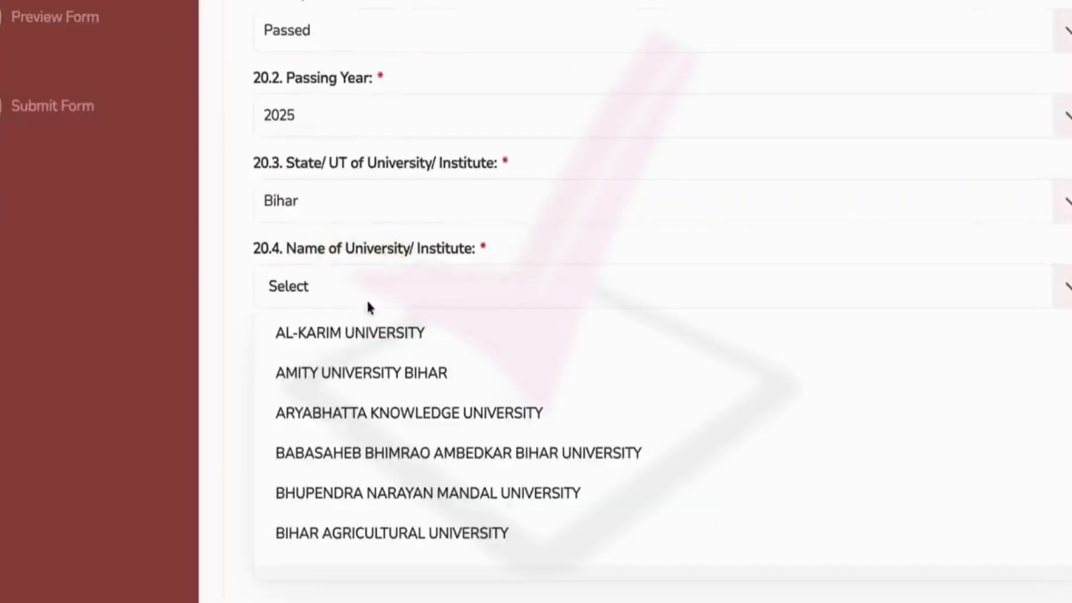
scroll(366, 464, down, 3)
scroll(366, 465, down, 10)
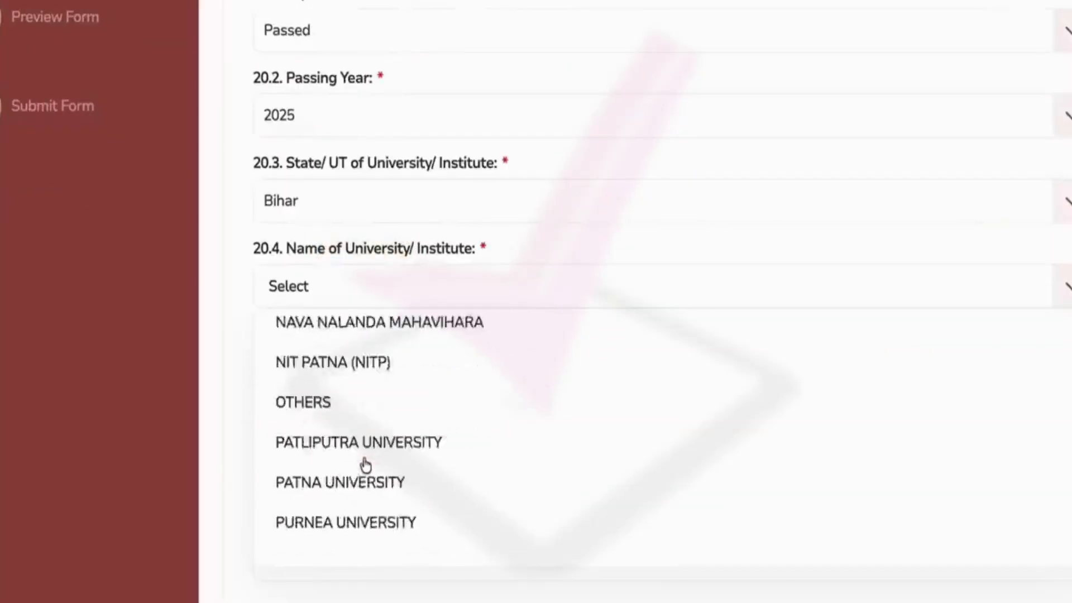
scroll(366, 464, up, 4)
scroll(366, 464, up, 10)
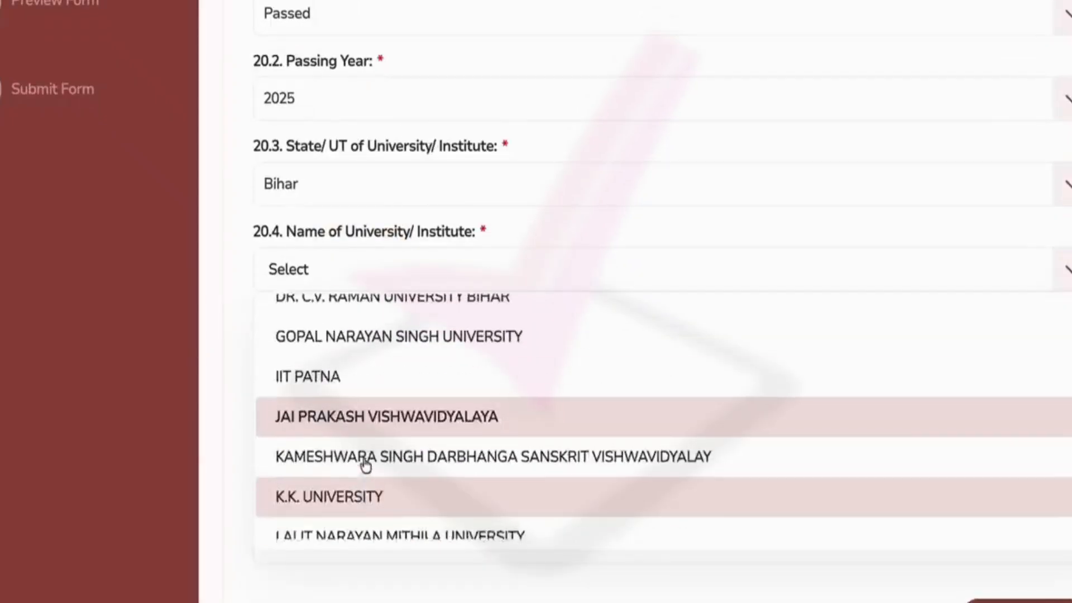
scroll(368, 458, down, 8)
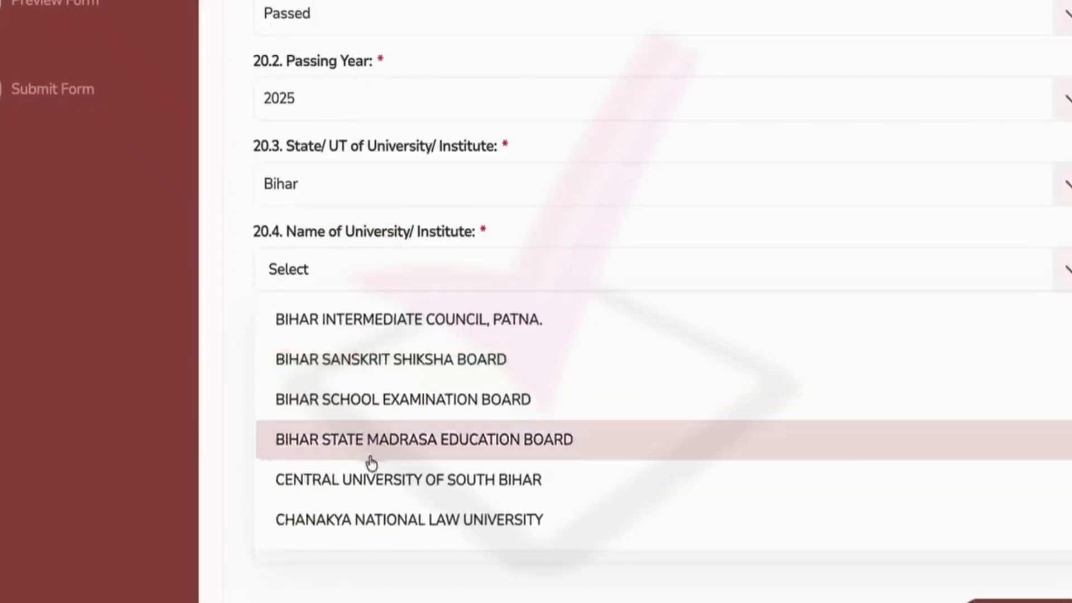
click(373, 460)
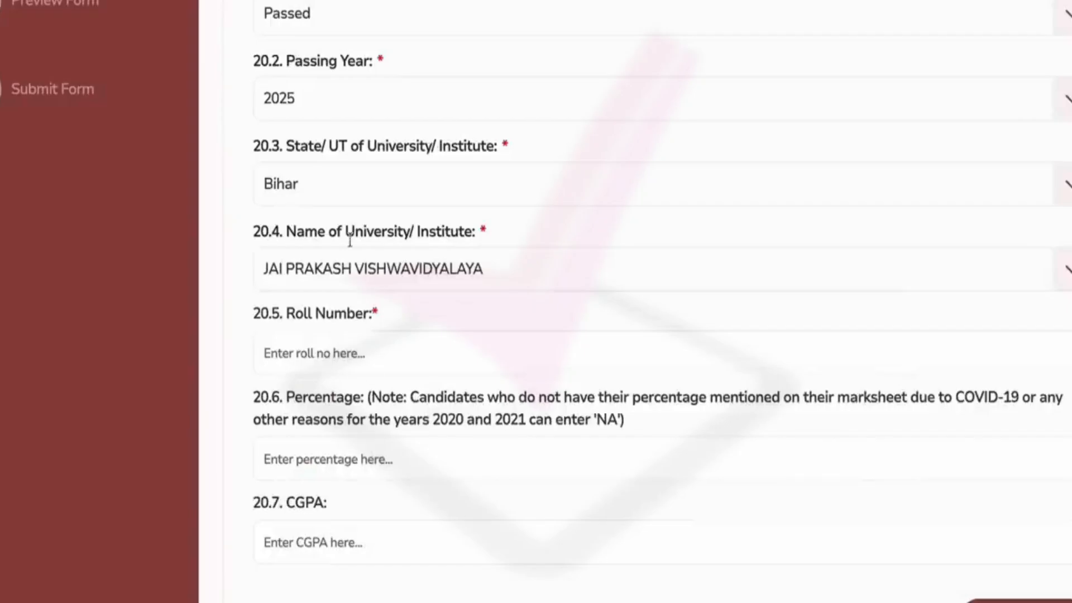
Step: Examine the roll number and percentage fields, including the note on who can enter NA as the percentage
scroll(438, 325, down, 1)
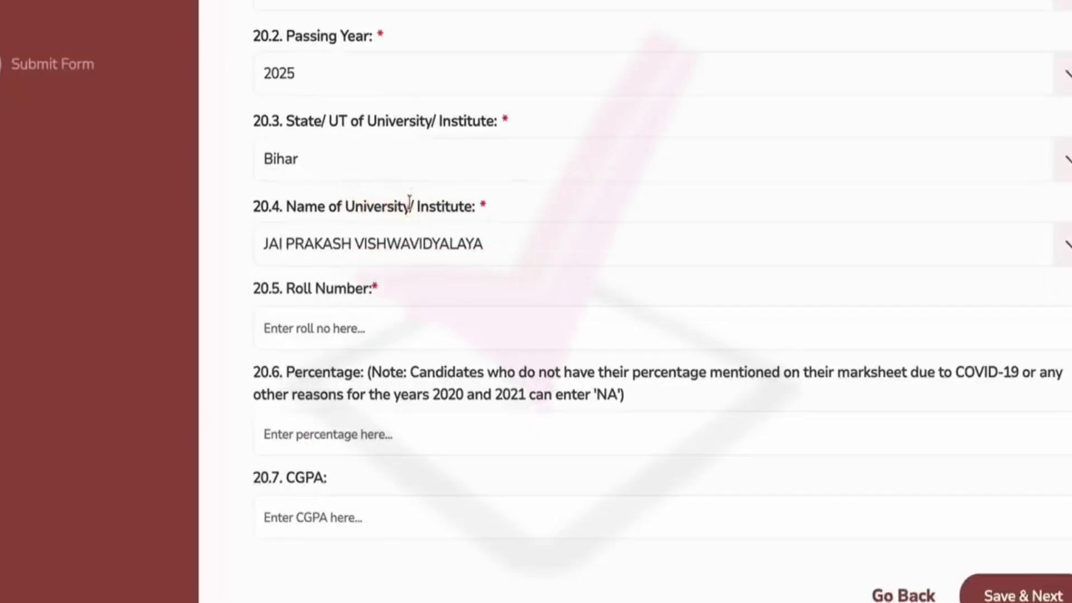
click(339, 329)
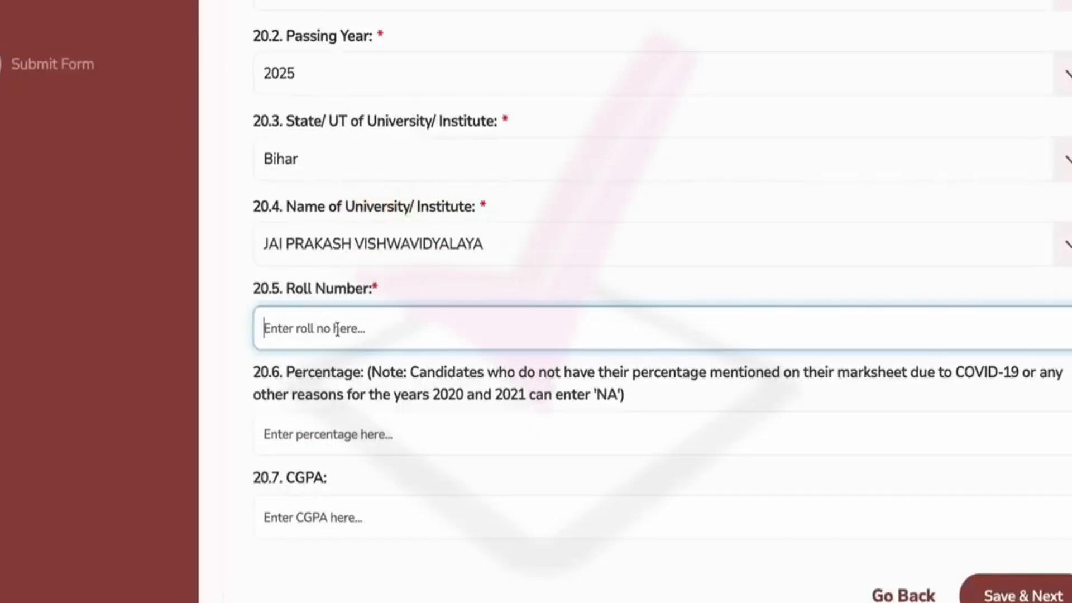
click(295, 374)
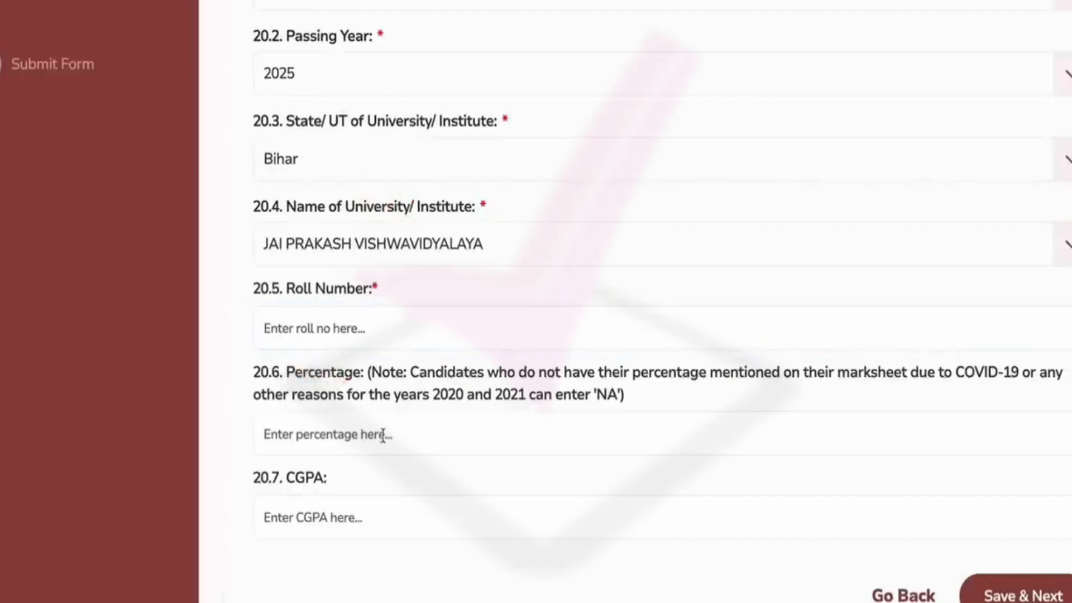
click(349, 439)
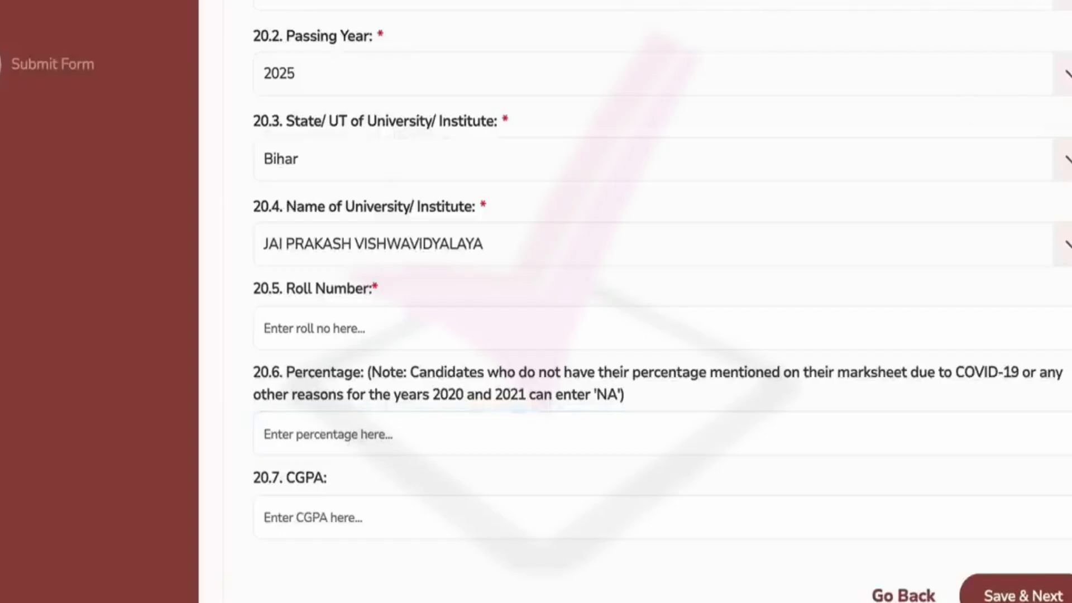
drag(460, 384, 687, 385)
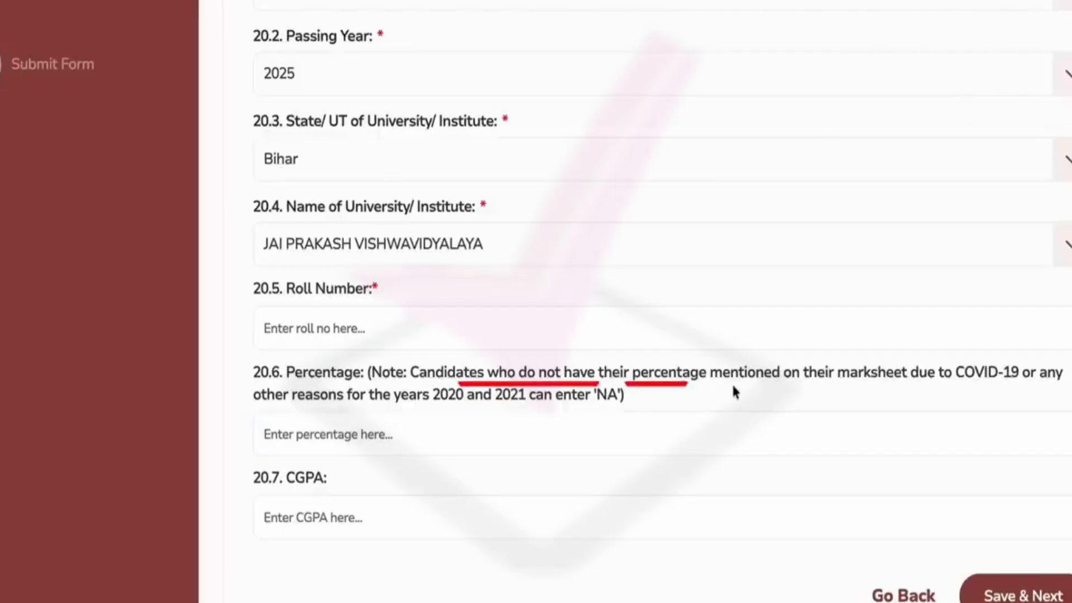
drag(866, 386, 1052, 387)
drag(285, 403, 486, 410)
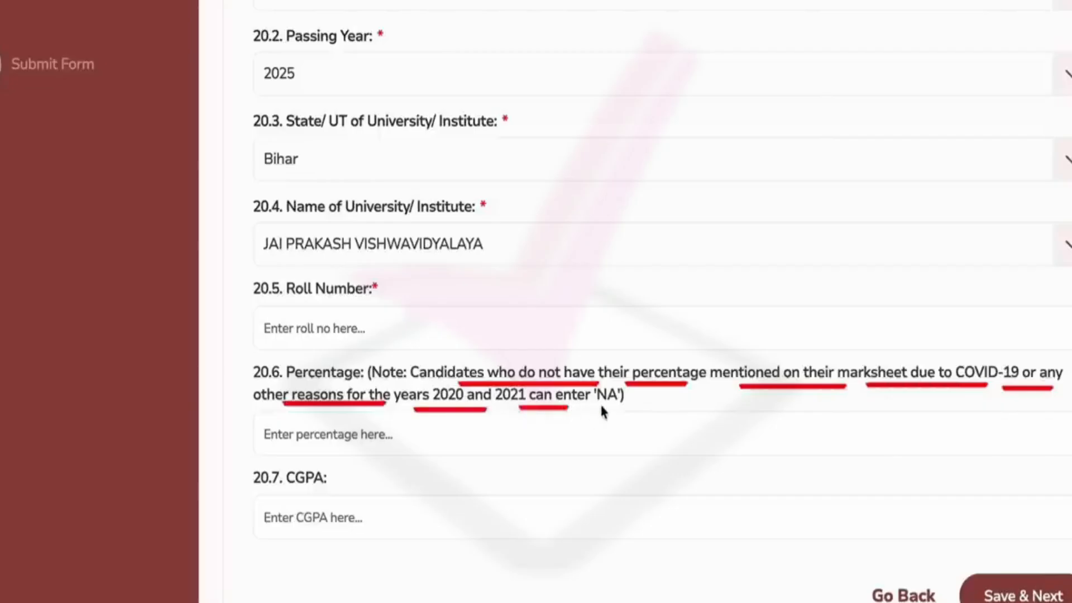
mouse_move(1030, 362)
mouse_down()
mouse_move(938, 417)
mouse_move(1011, 346)
mouse_up()
mouse_move(693, 353)
mouse_down()
mouse_move(751, 357)
mouse_move(665, 344)
mouse_up()
drag(434, 401, 604, 404)
mouse_move(353, 425)
mouse_down()
mouse_move(266, 426)
mouse_move(328, 432)
mouse_up()
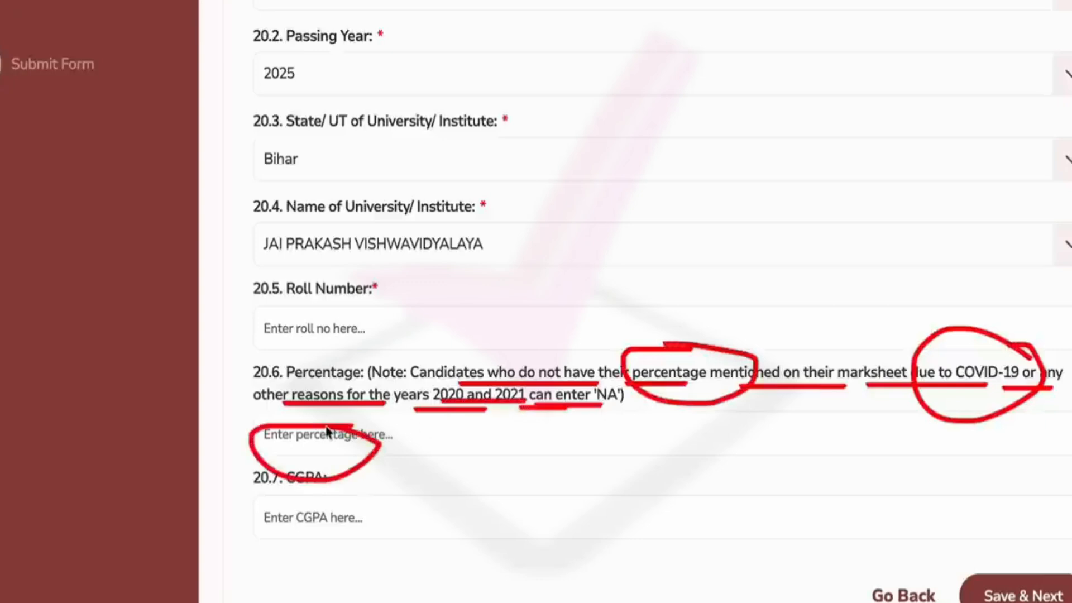
drag(449, 424, 484, 467)
drag(479, 423, 486, 472)
mouse_move(509, 428)
mouse_down()
mouse_move(503, 469)
mouse_move(546, 461)
mouse_up()
drag(507, 447, 551, 450)
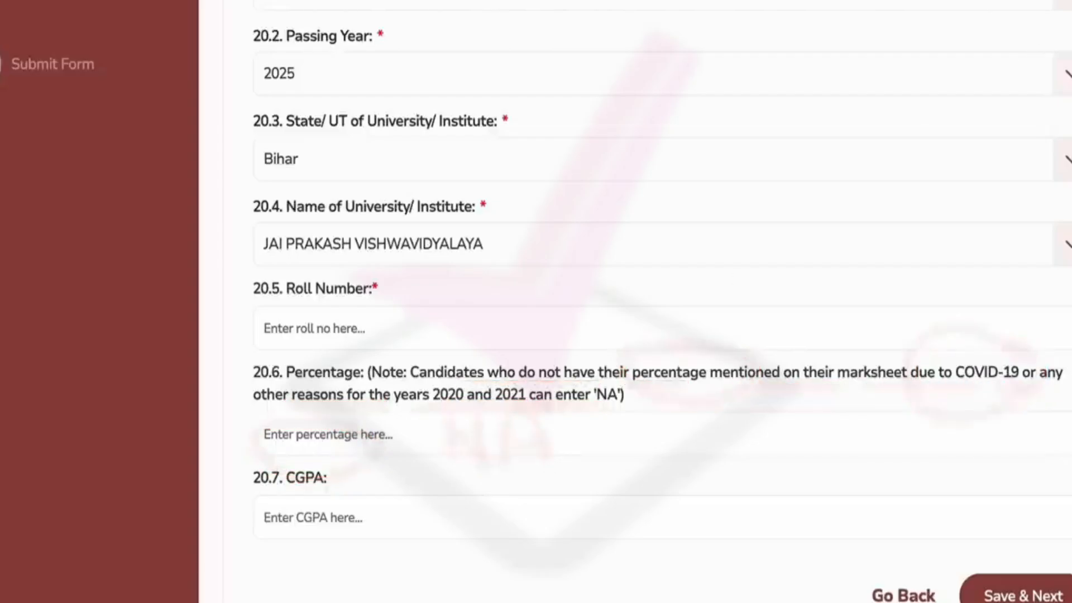
Step: Try a percentage of 60, clear it, and try a CGPA of 7.9 instead
click(291, 435)
click(313, 512)
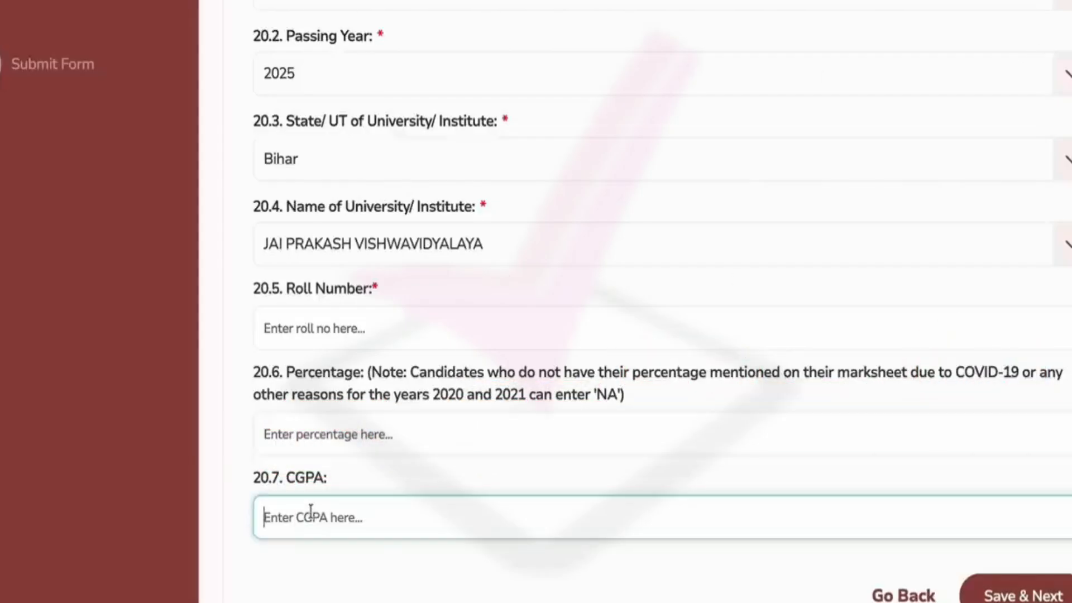
click(326, 437)
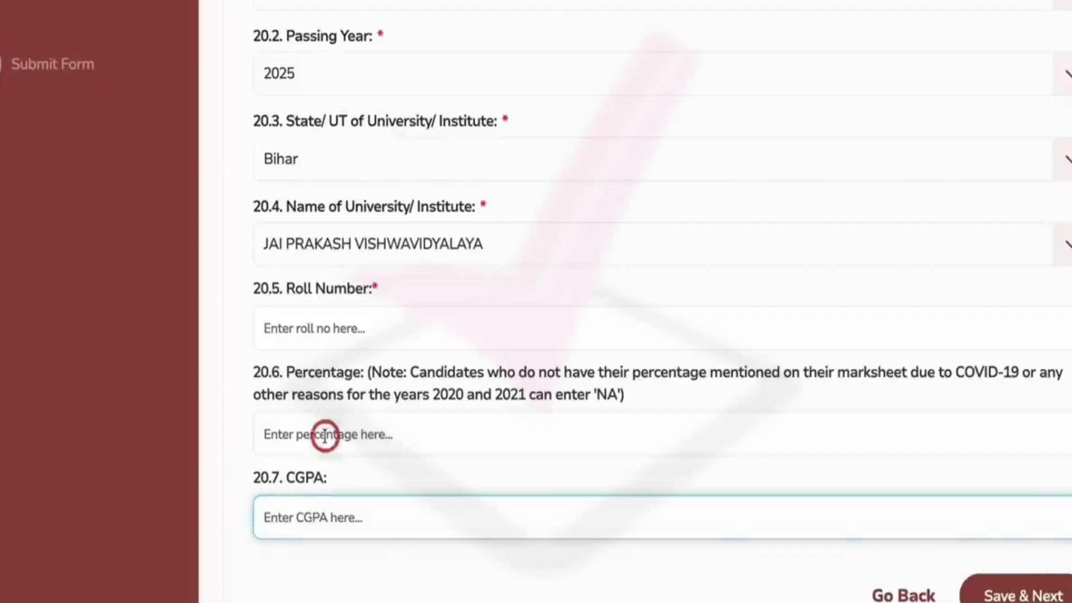
text(60)
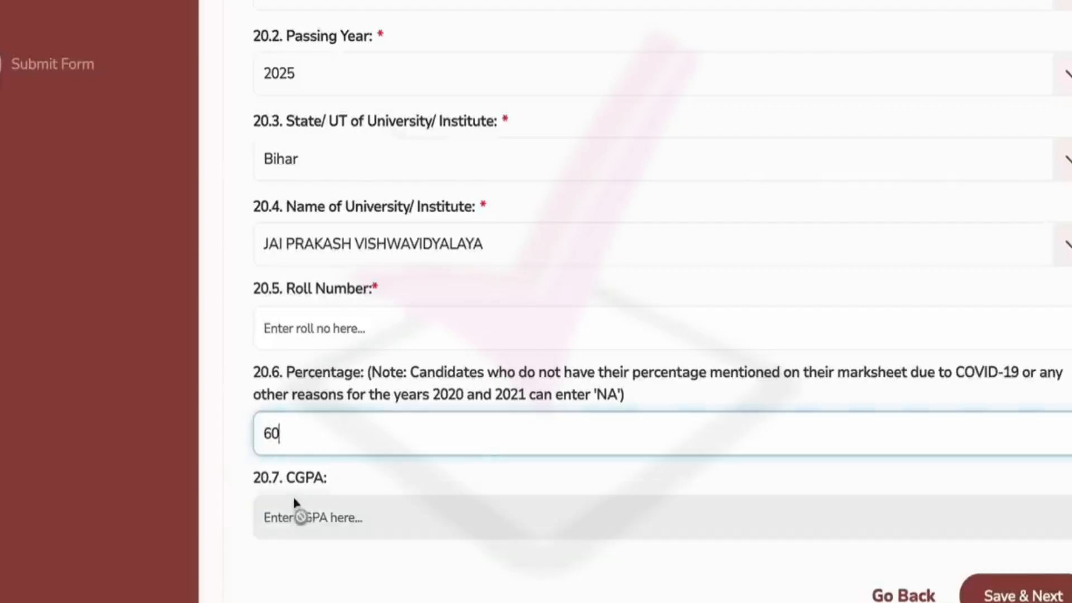
key(BackSpace)
key(BackSpace)
click(302, 515)
text(7.9)
key(BackSpace)
key(BackSpace)
key(BackSpace)
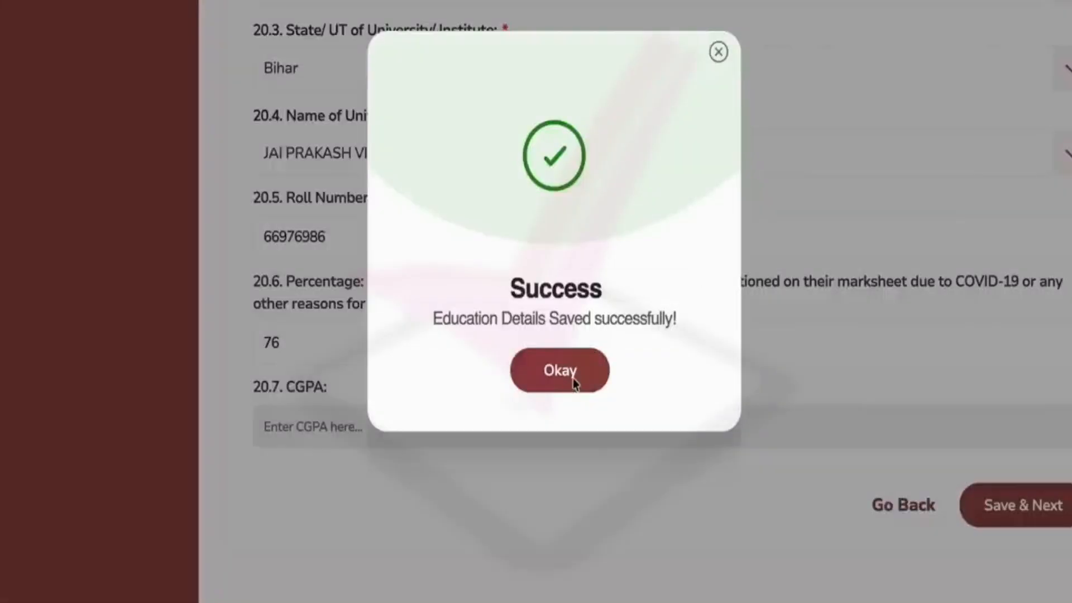
Step: Acknowledge the saved education details and answer No to both the Ex-Servicemen and age relaxation questions
click(574, 375)
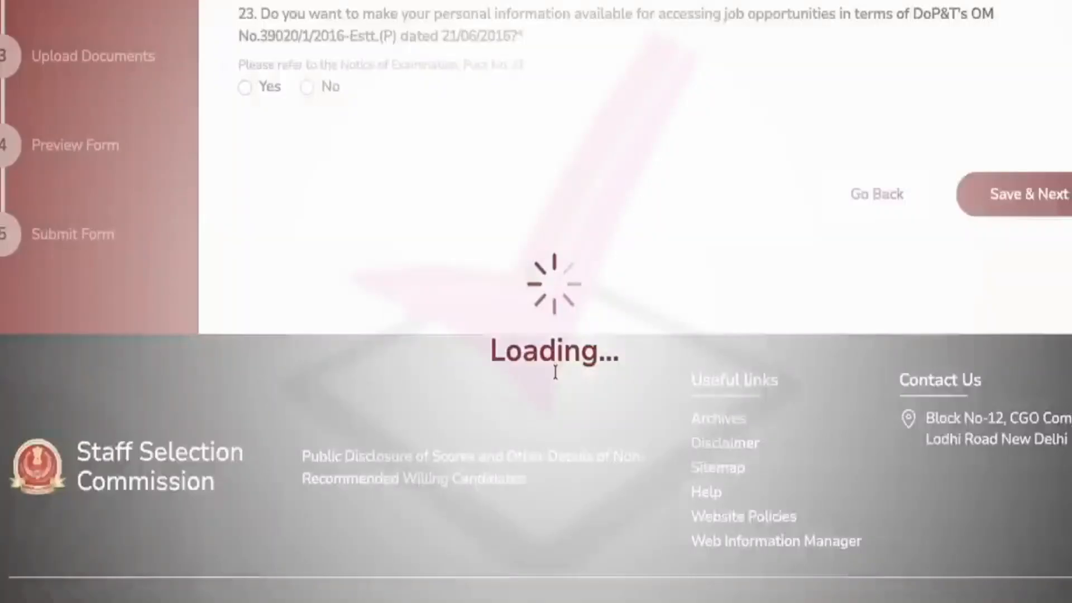
scroll(500, 348, up, 7)
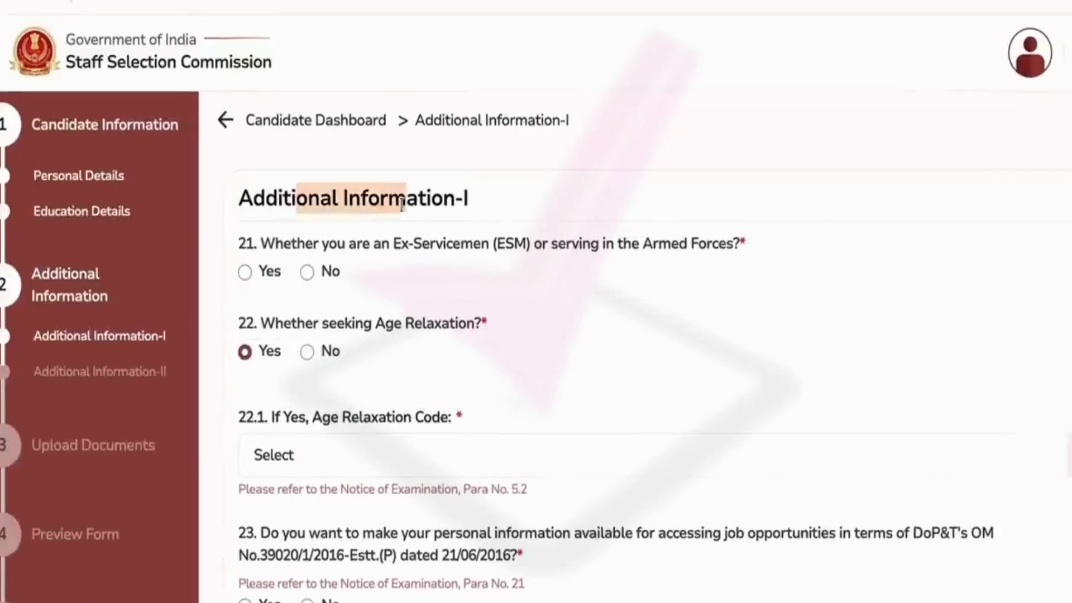
click(307, 272)
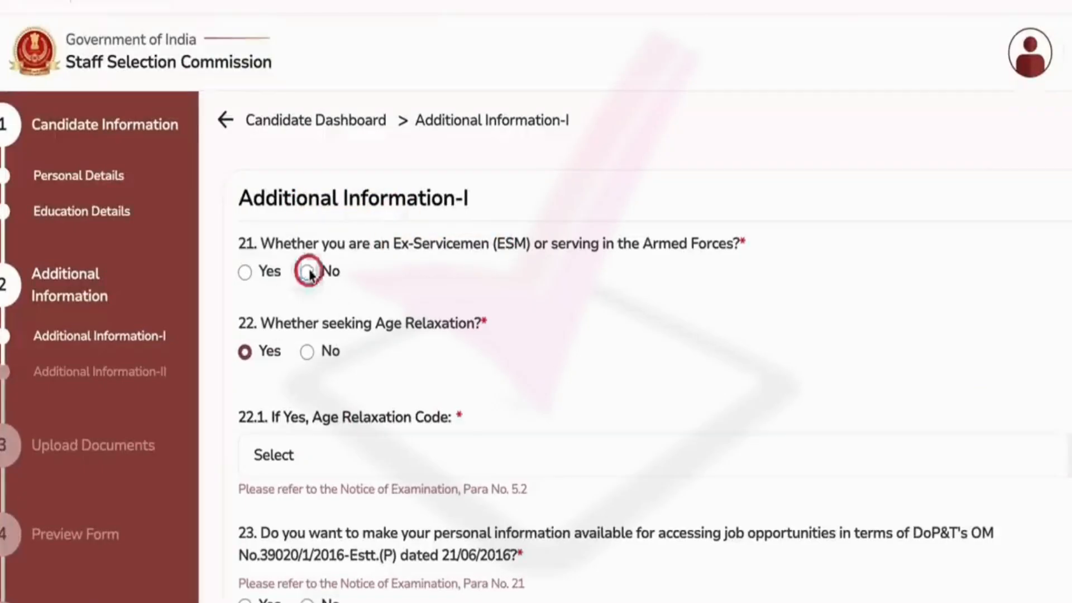
click(307, 352)
scroll(308, 335, down, 2)
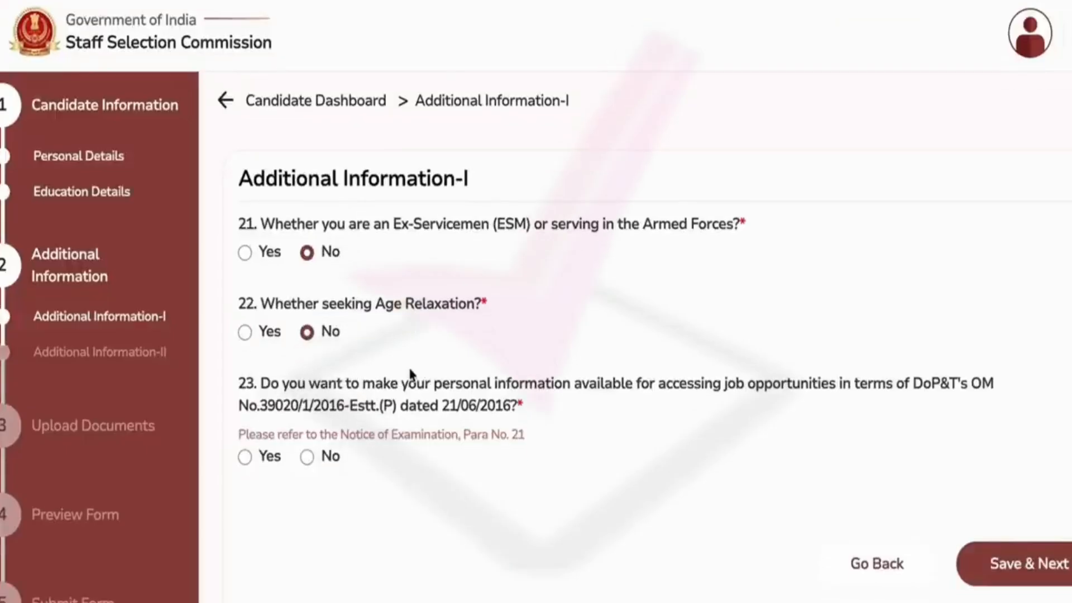
Step: Try seeking age relaxation with code 02 - OBC and review the other age relaxation codes
click(251, 263)
click(309, 364)
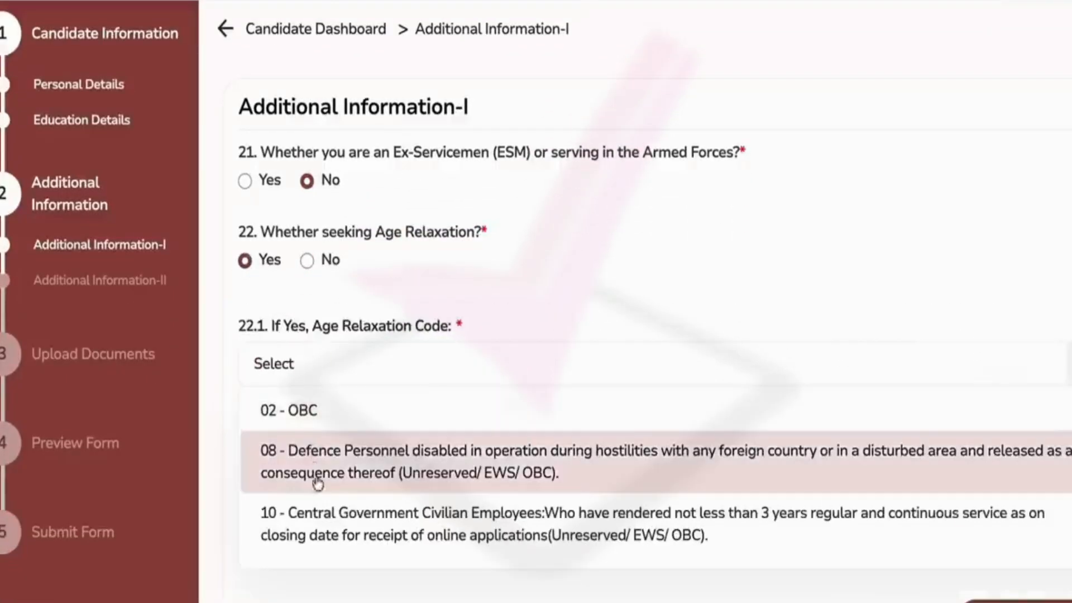
click(338, 412)
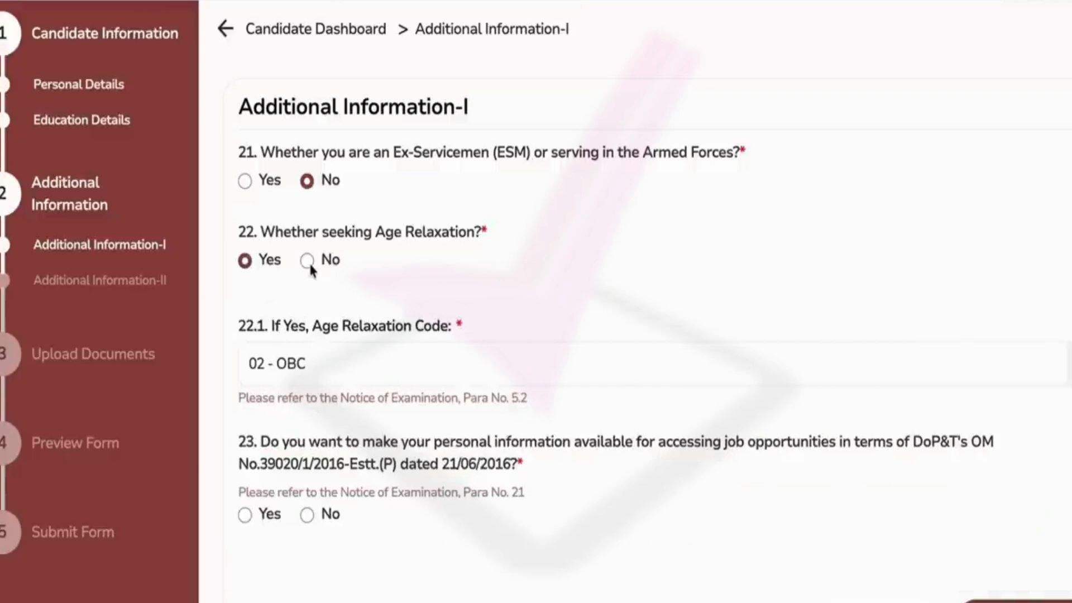
click(302, 357)
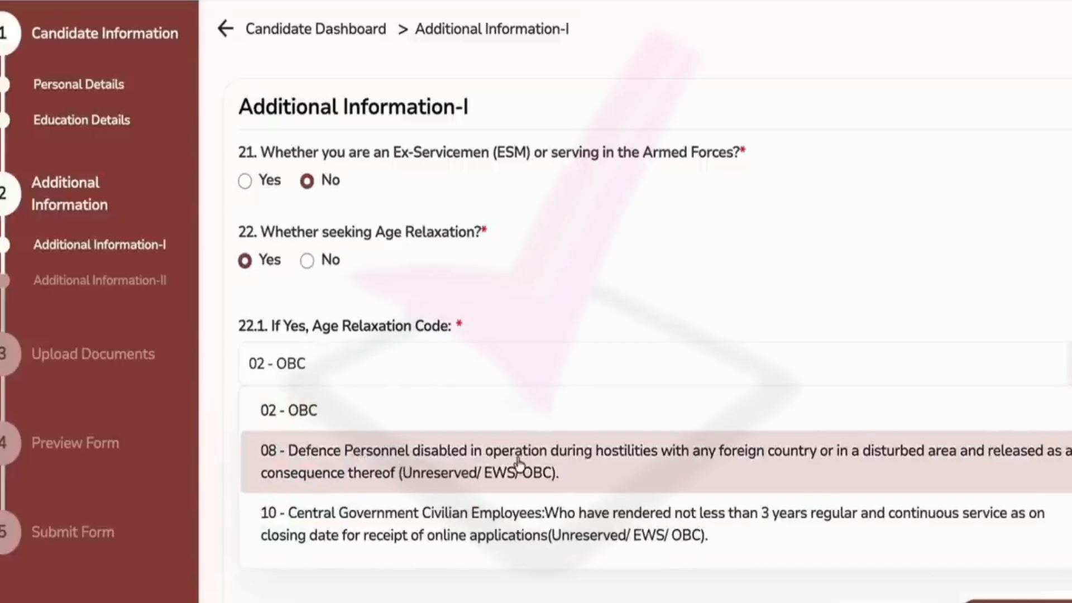
click(420, 231)
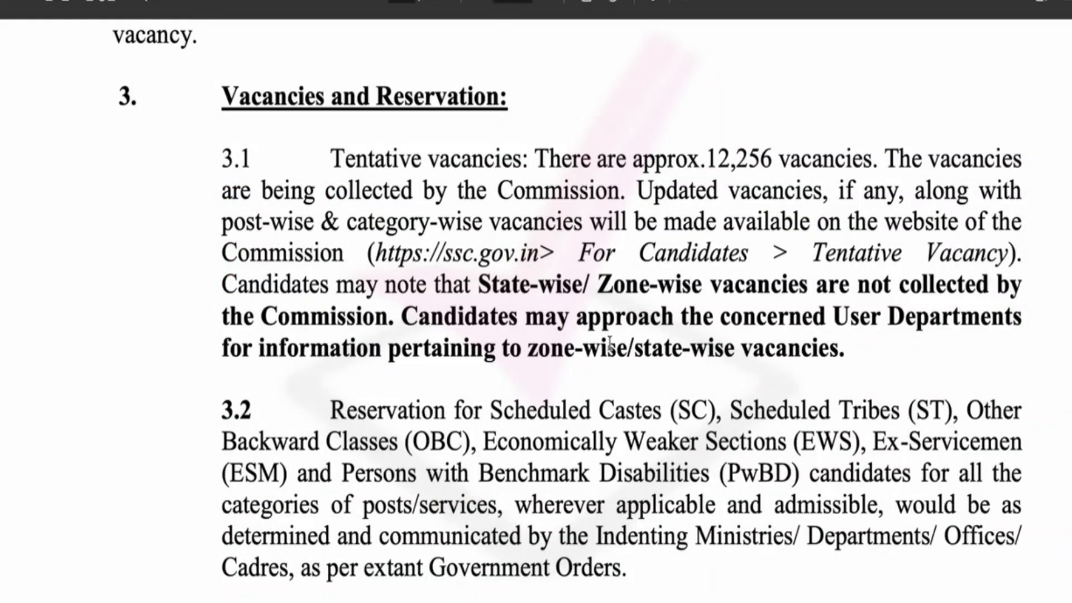
Step: Find the age limit table in section 5 of the examination notice and examine the 18-27 and 20-30 years rows
scroll(610, 343, down, 15)
scroll(610, 342, down, 8)
scroll(609, 342, up, 5)
click(446, 319)
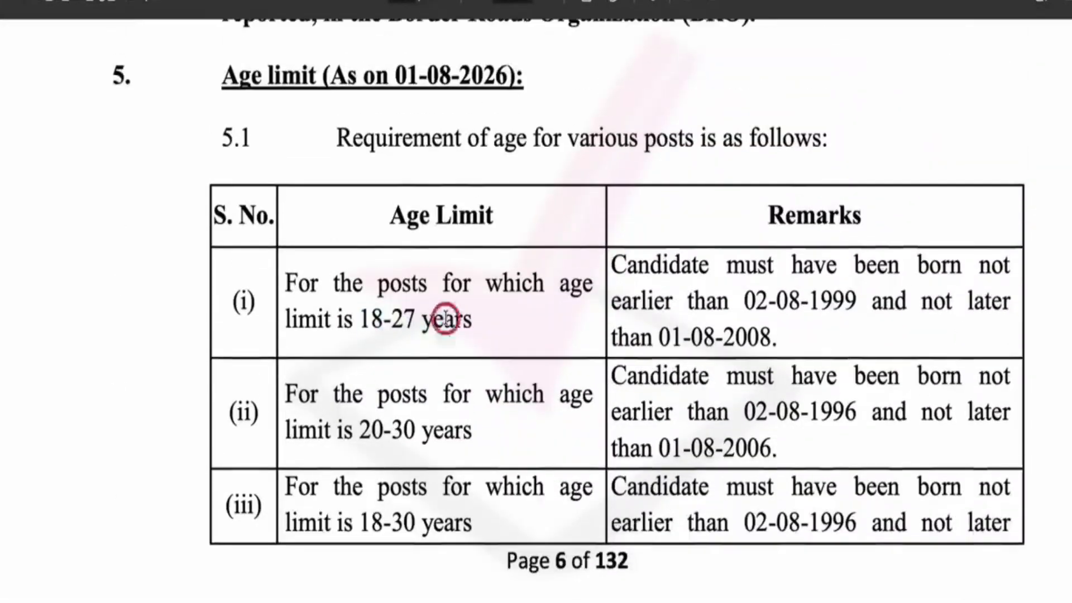
drag(340, 395, 512, 395)
click(515, 394)
drag(358, 430, 416, 431)
click(426, 431)
drag(360, 319, 416, 319)
click(429, 319)
drag(360, 430, 419, 430)
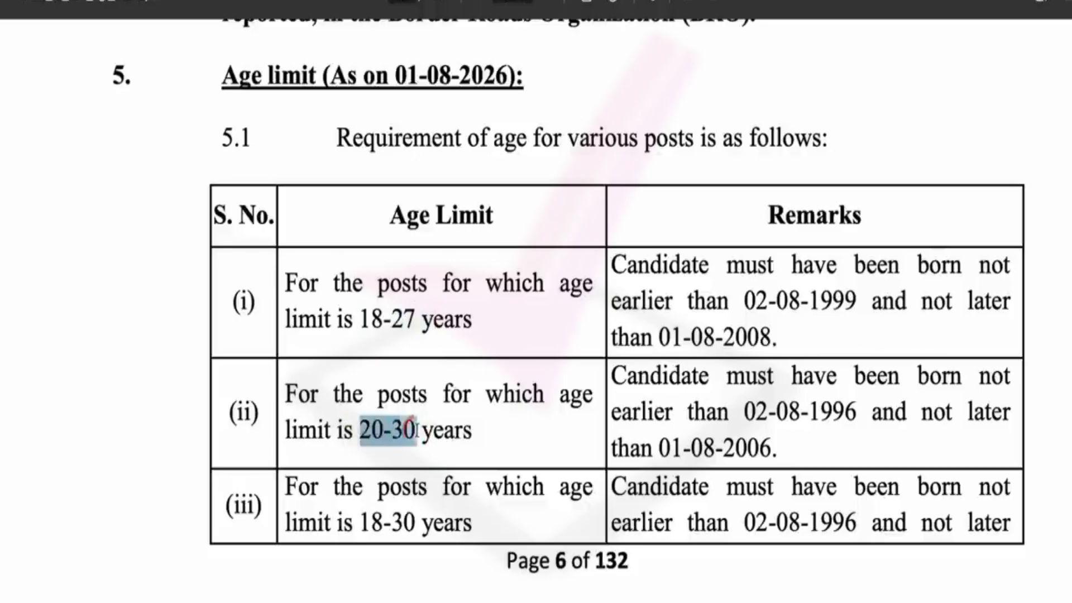
click(419, 430)
Step: Examine the rest of the notice's age limit section, starting with the posts for 18-30 years
scroll(417, 430, down, 3)
drag(361, 363, 418, 363)
click(424, 363)
scroll(424, 362, down, 4)
scroll(424, 361, down, 5)
drag(360, 314, 418, 314)
click(444, 314)
scroll(444, 314, down, 5)
drag(280, 325, 346, 326)
click(346, 325)
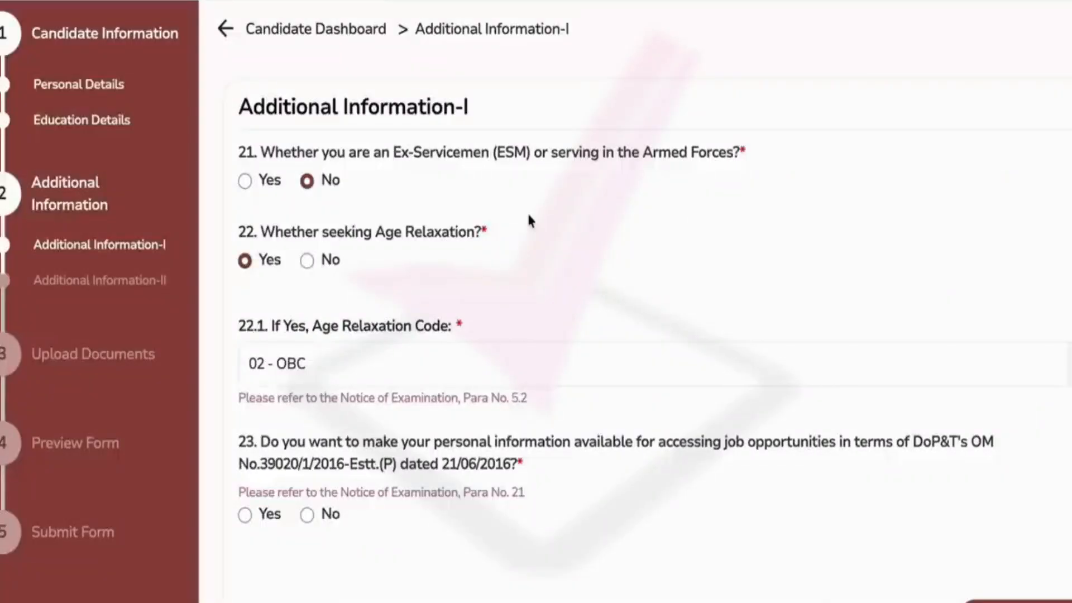
Step: Answer No to age relaxation and Yes to sharing personal information for job opportunities, and save Additional Information-I
click(323, 365)
click(306, 260)
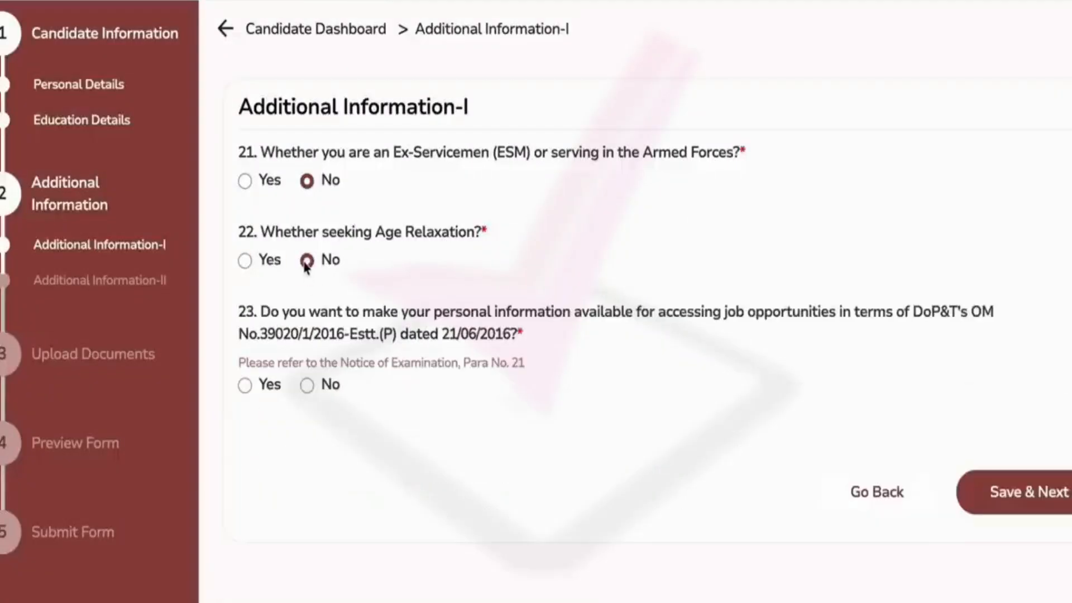
scroll(390, 396, down, 2)
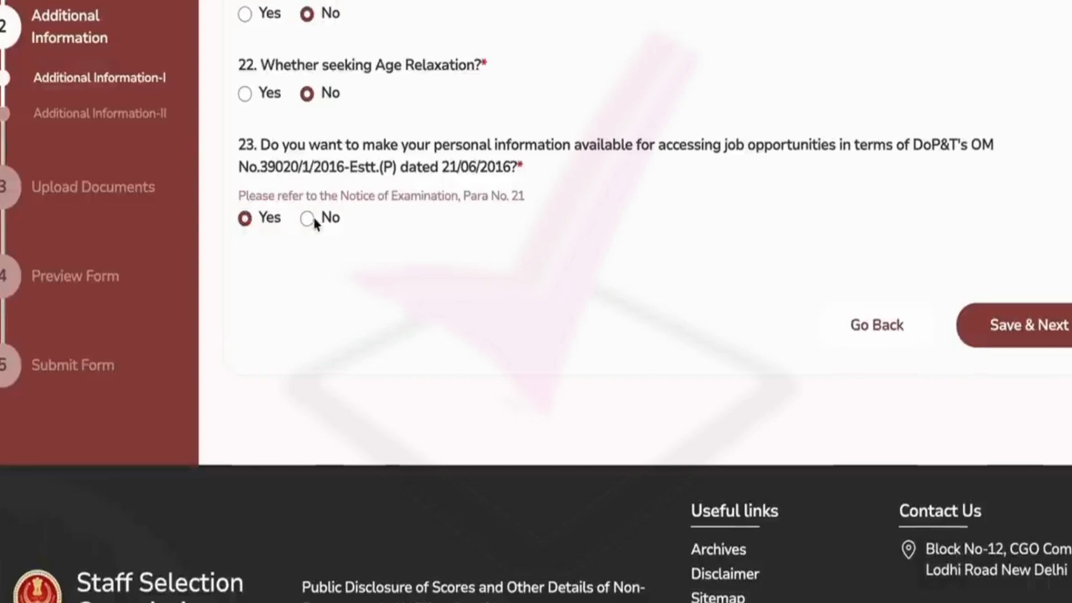
scroll(652, 284, up, 4)
click(1033, 581)
click(555, 374)
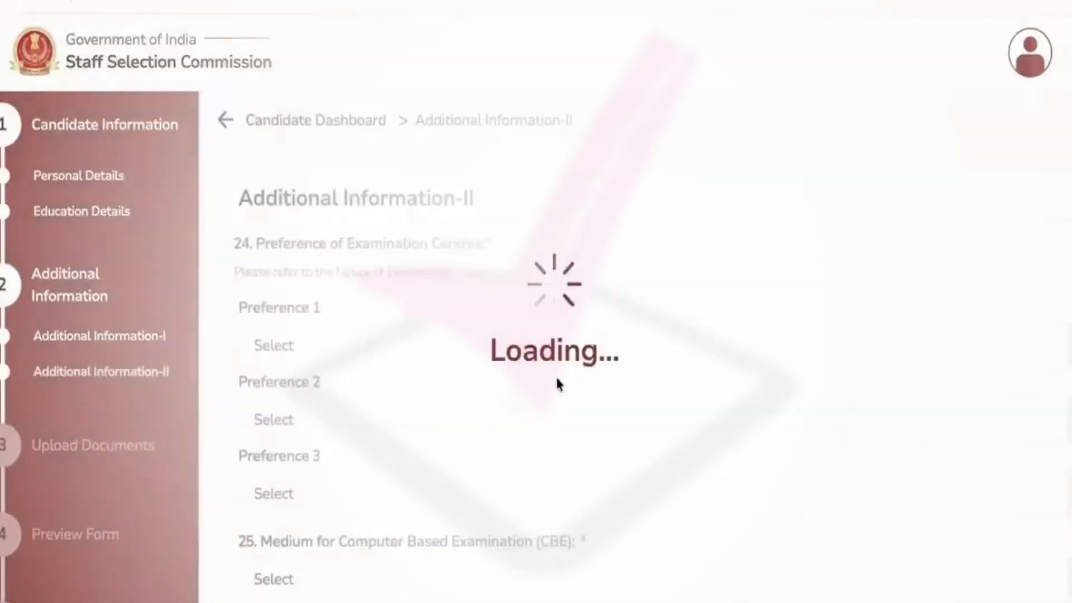
Step: Set the examination centre preferences to CR-Chapra (3208), CR-Gorakhpur (3007) and CR-Muzaffarpur (3205), in that order
click(419, 139)
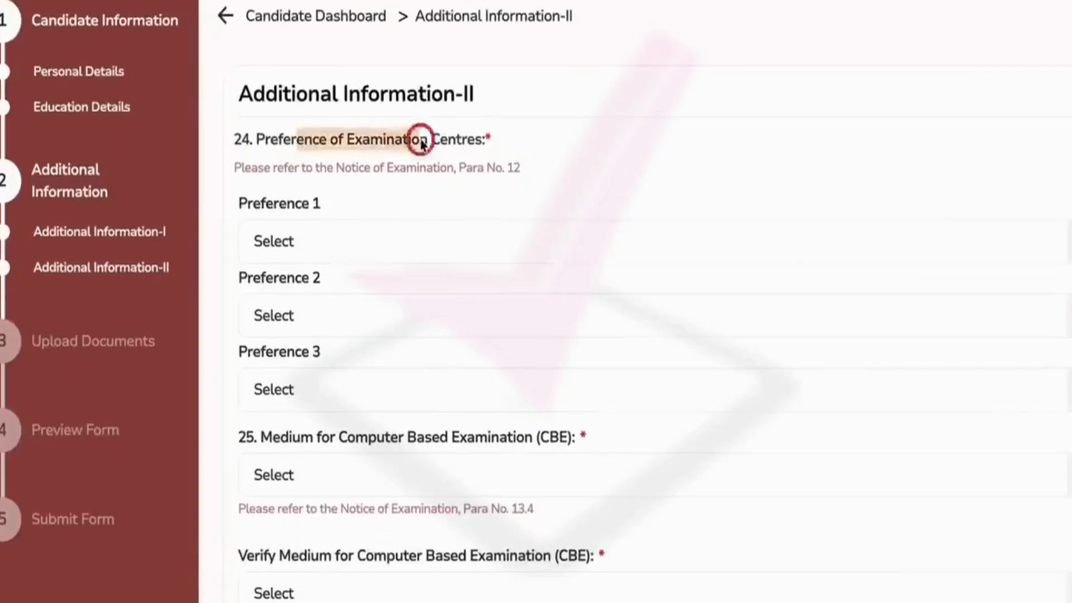
click(375, 229)
click(332, 416)
click(336, 306)
scroll(330, 474, down, 3)
click(328, 419)
click(342, 386)
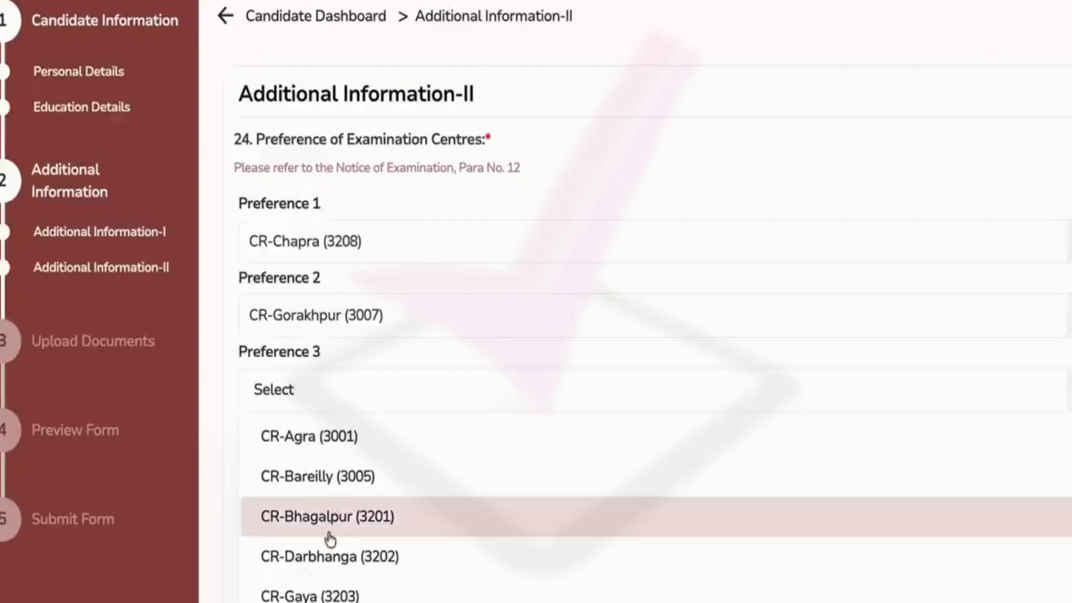
scroll(340, 491, down, 5)
scroll(314, 570, down, 1)
click(325, 598)
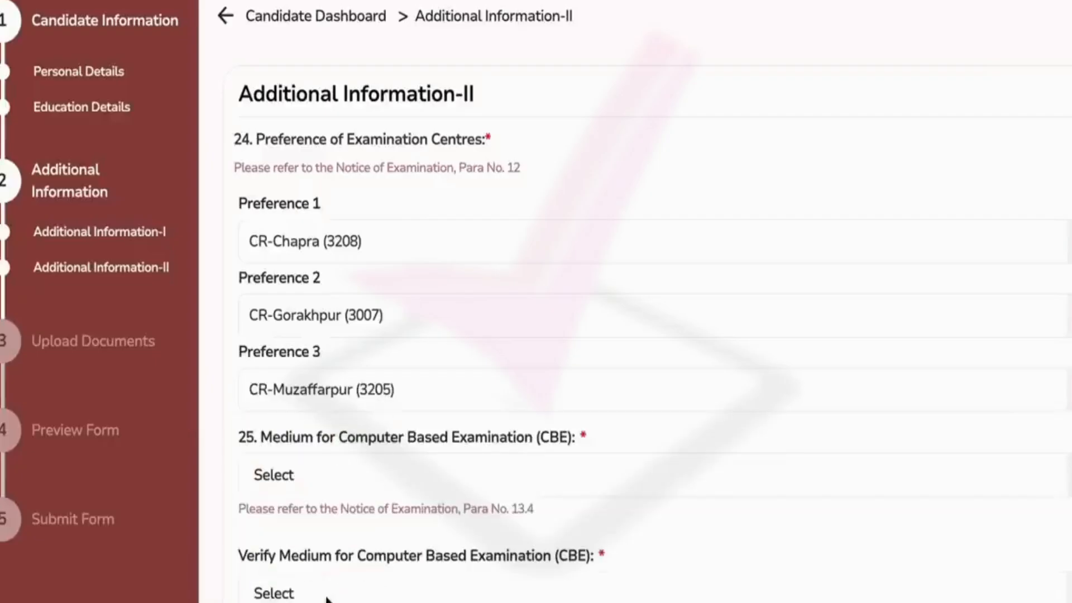
Step: Set the medium for the Computer Based Examination to Hindi (01) and verify it with the same choice
scroll(376, 412, down, 2)
click(315, 316)
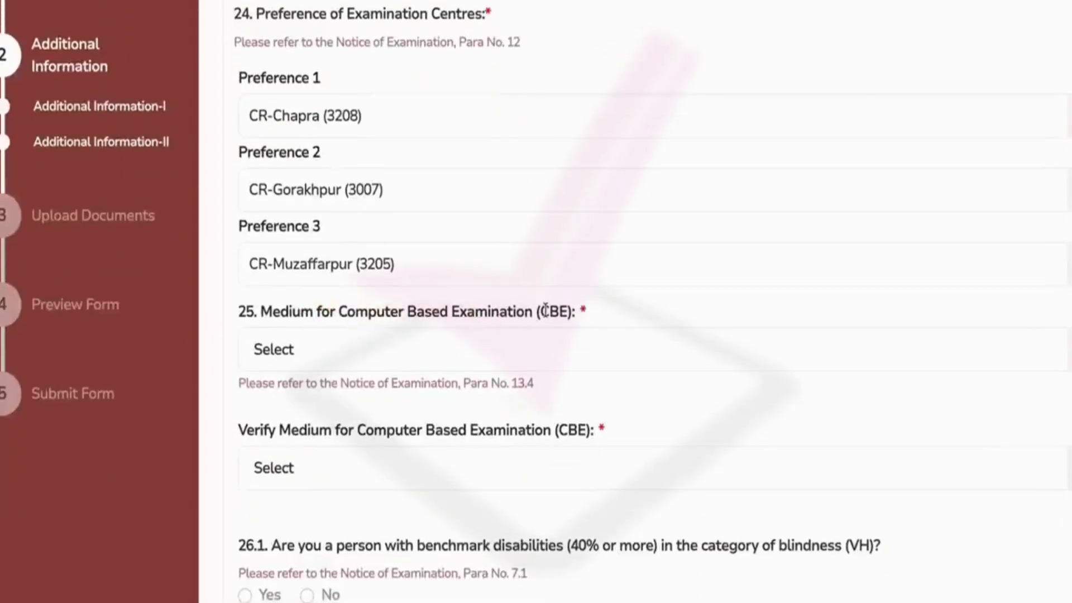
click(447, 351)
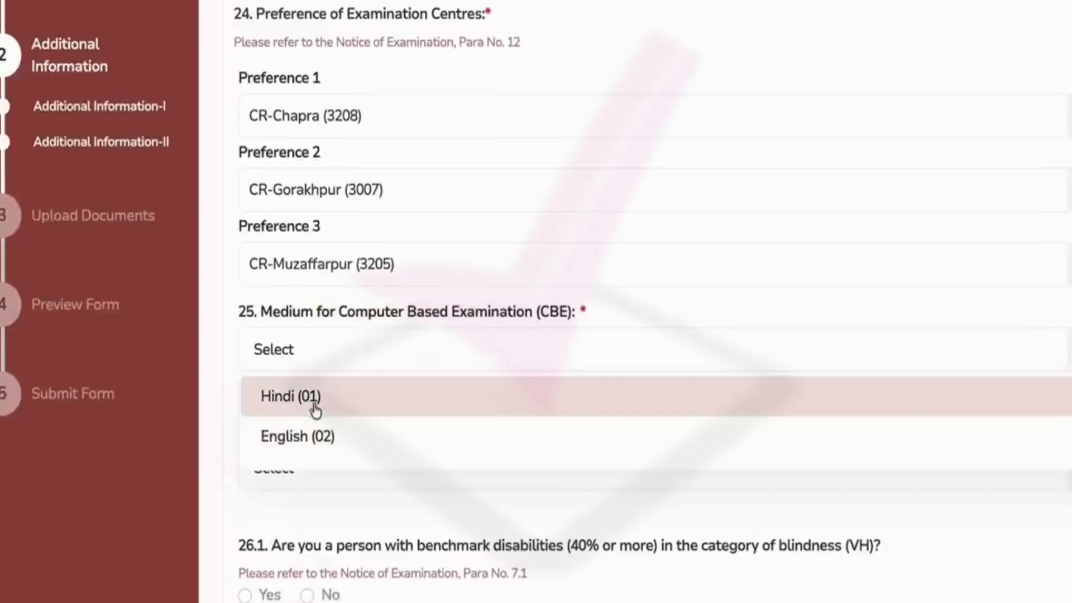
click(315, 410)
scroll(369, 309, down, 3)
click(365, 299)
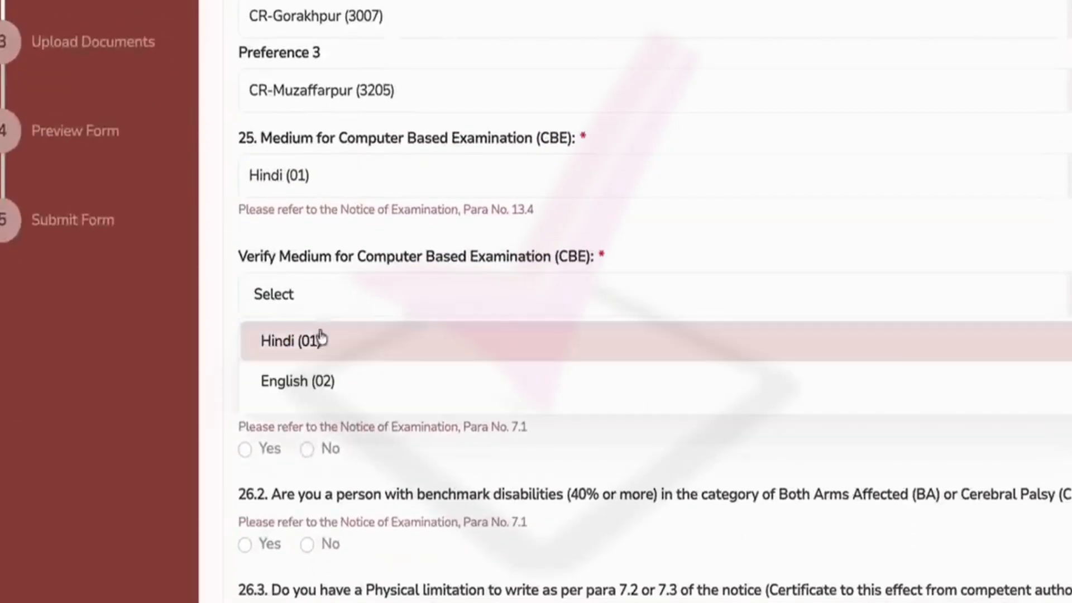
click(321, 338)
Step: Answer No to question 26.3 on having a physical limitation to write
scroll(321, 338, down, 3)
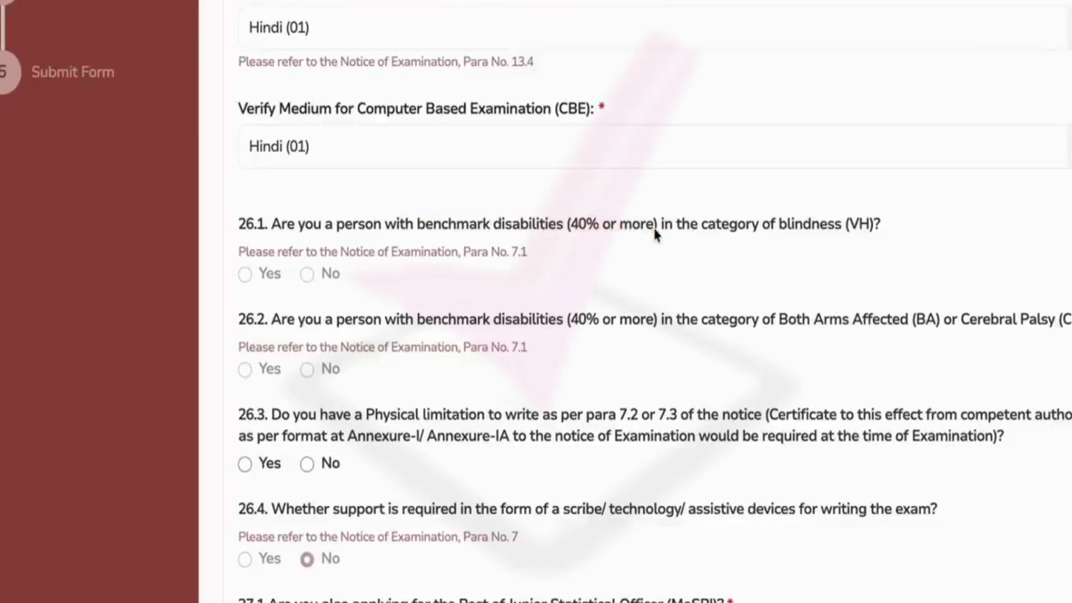
scroll(316, 268, down, 3)
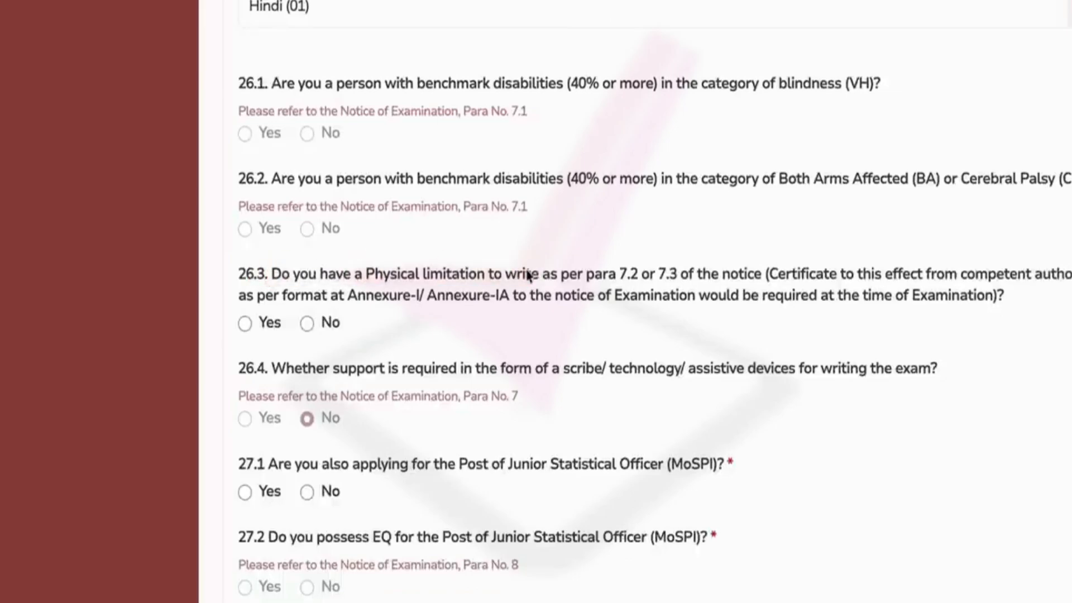
drag(775, 296, 918, 299)
click(918, 299)
click(244, 323)
drag(305, 367, 439, 391)
scroll(367, 384, down, 1)
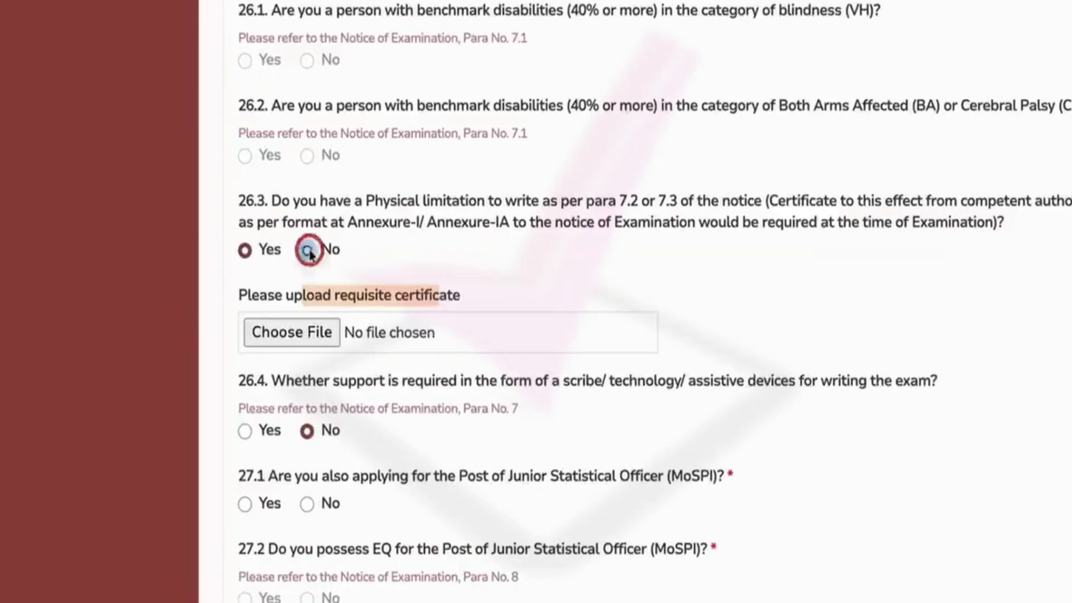
click(306, 252)
scroll(424, 313, down, 1)
drag(448, 184, 752, 177)
scroll(553, 263, down, 1)
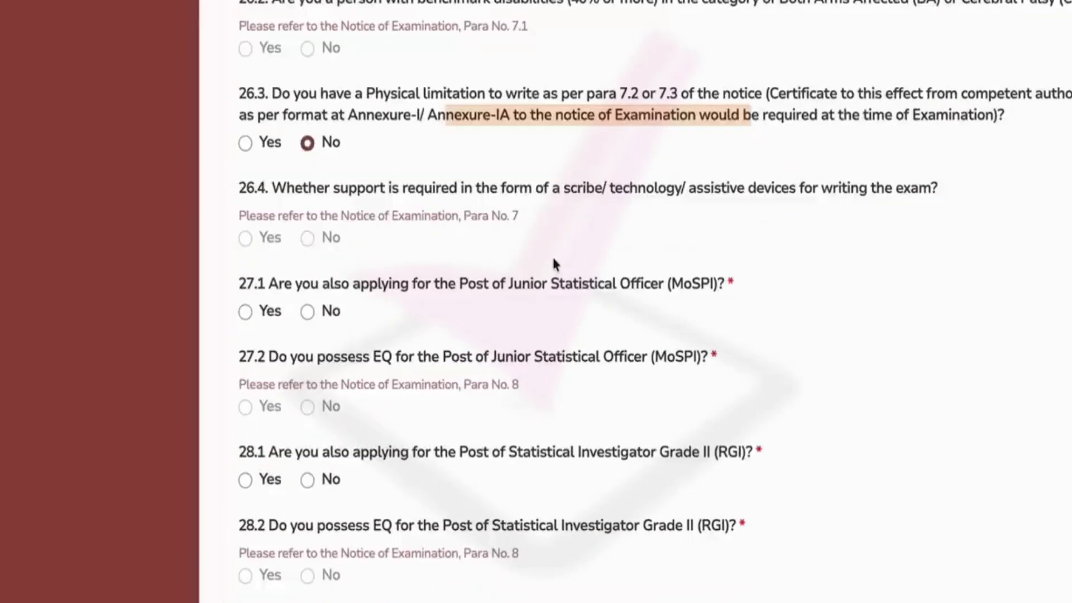
drag(349, 188, 605, 187)
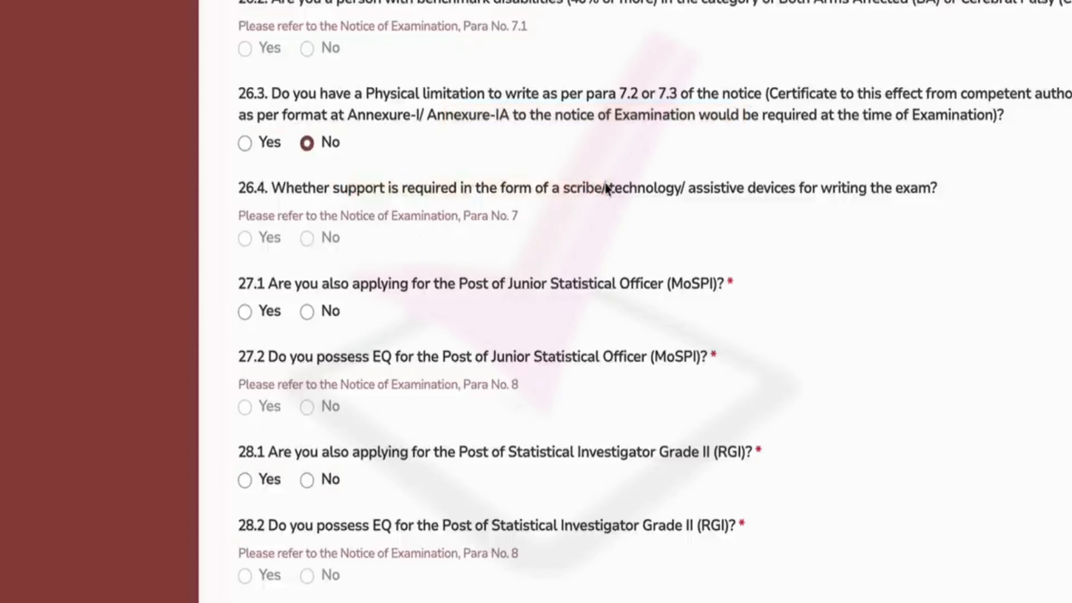
Step: Examine questions 27.1 to 28.2 on the Junior Statistical Officer and Statistical Investigator Grade II posts, marking the key parts on screen
scroll(606, 257, down, 3)
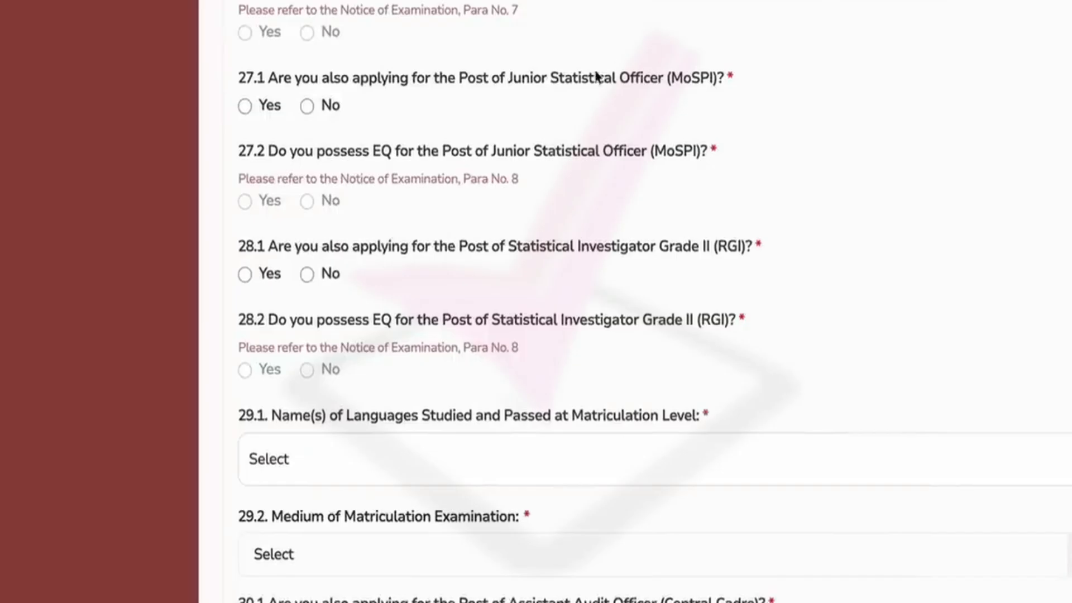
mouse_move(459, 92)
mouse_down()
mouse_move(531, 34)
mouse_move(514, 95)
mouse_up()
drag(245, 84, 358, 85)
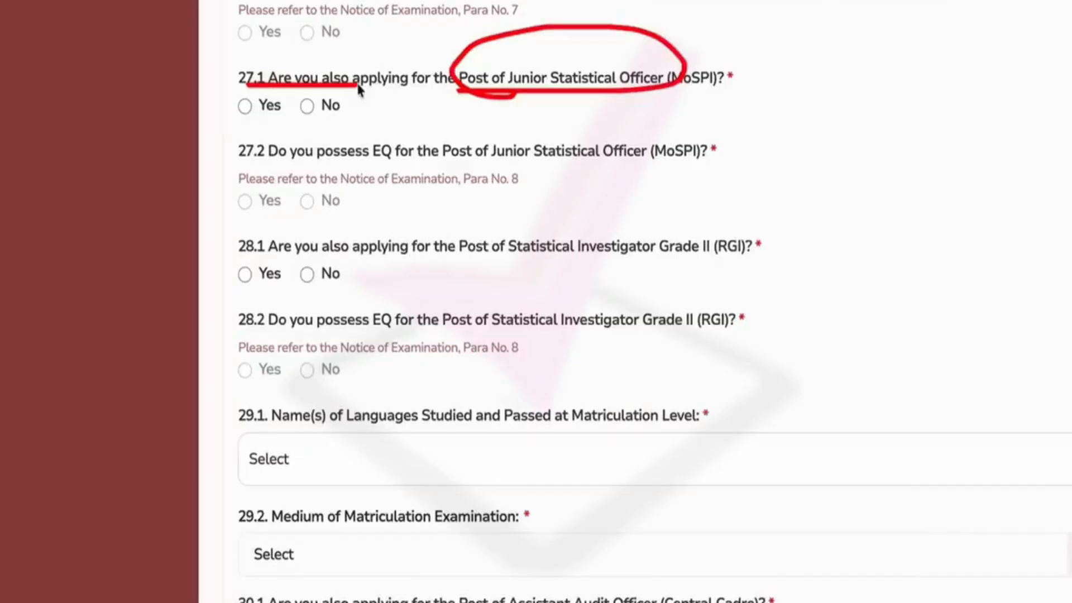
drag(447, 100, 687, 89)
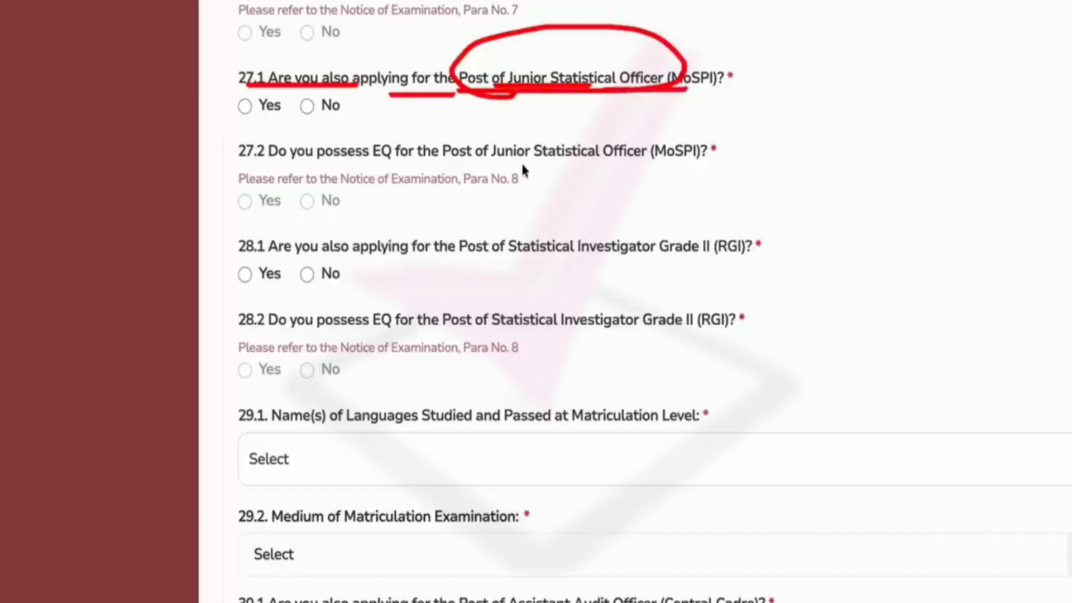
drag(533, 163, 602, 163)
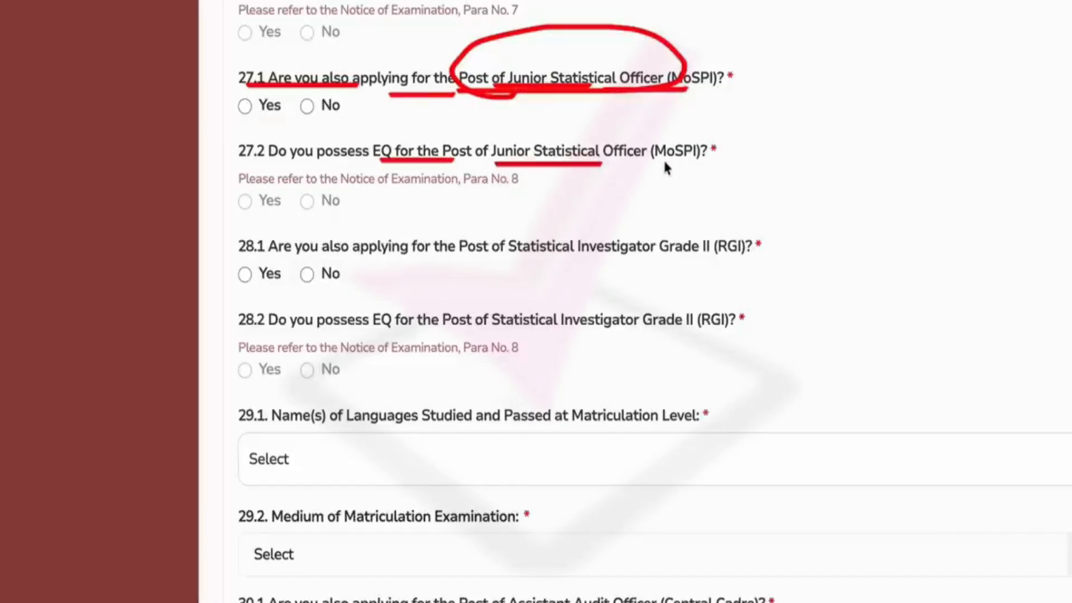
mouse_move(695, 158)
mouse_down()
mouse_move(649, 164)
mouse_move(678, 172)
mouse_up()
mouse_move(678, 112)
mouse_down()
mouse_move(676, 95)
mouse_move(651, 89)
mouse_move(707, 107)
mouse_up()
drag(521, 258, 647, 258)
drag(510, 329, 646, 329)
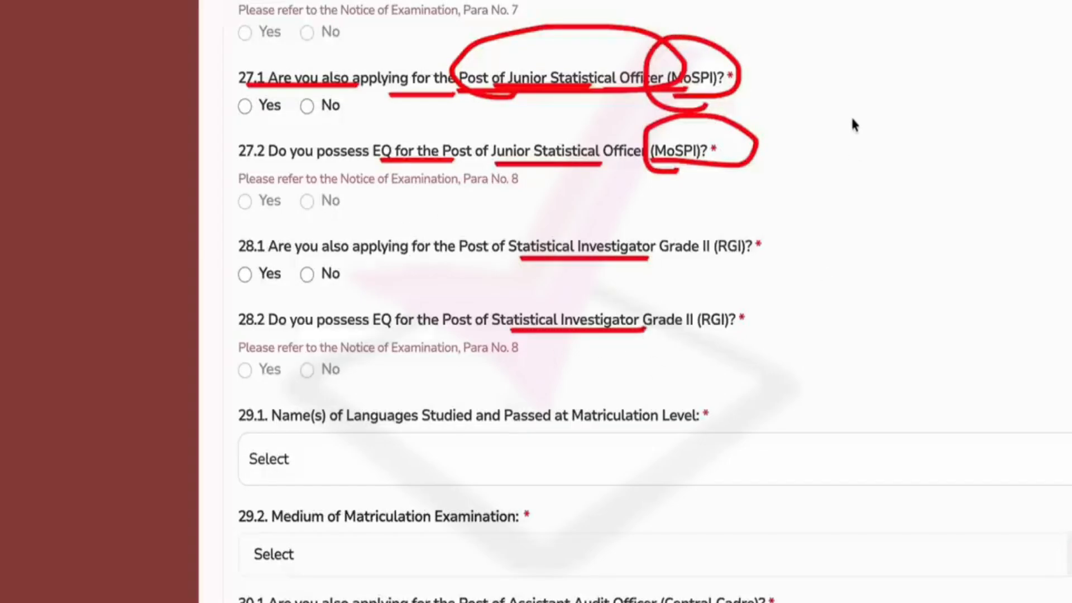
drag(853, 119, 893, 192)
drag(934, 128, 922, 161)
mouse_move(998, 124)
mouse_down()
mouse_move(1033, 127)
mouse_move(1056, 101)
mouse_up()
drag(727, 167, 788, 148)
drag(698, 254, 784, 243)
drag(668, 330, 773, 318)
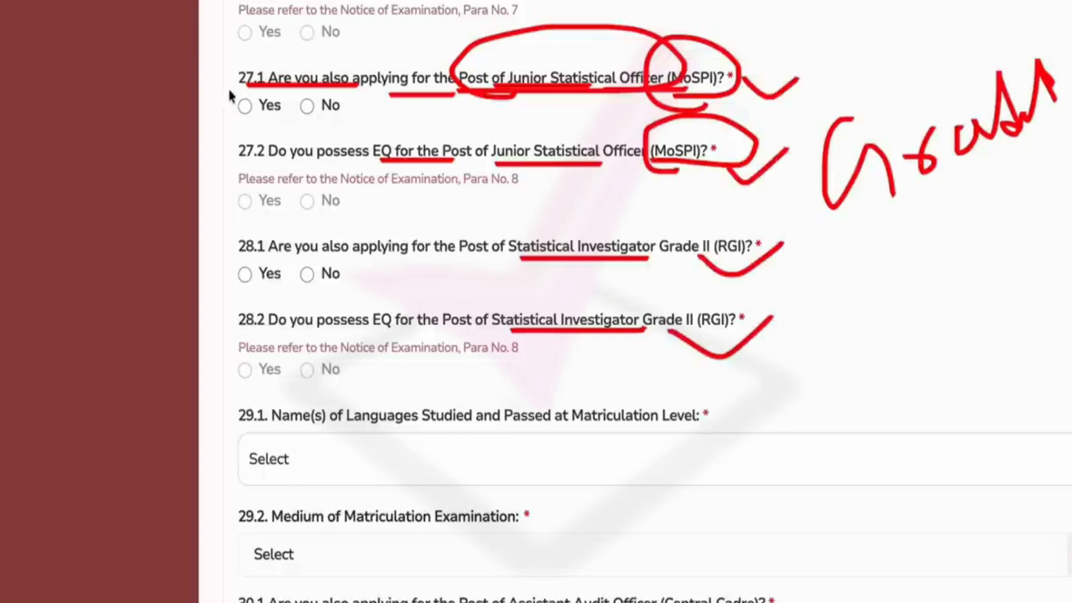
drag(209, 135, 290, 106)
drag(205, 235, 273, 202)
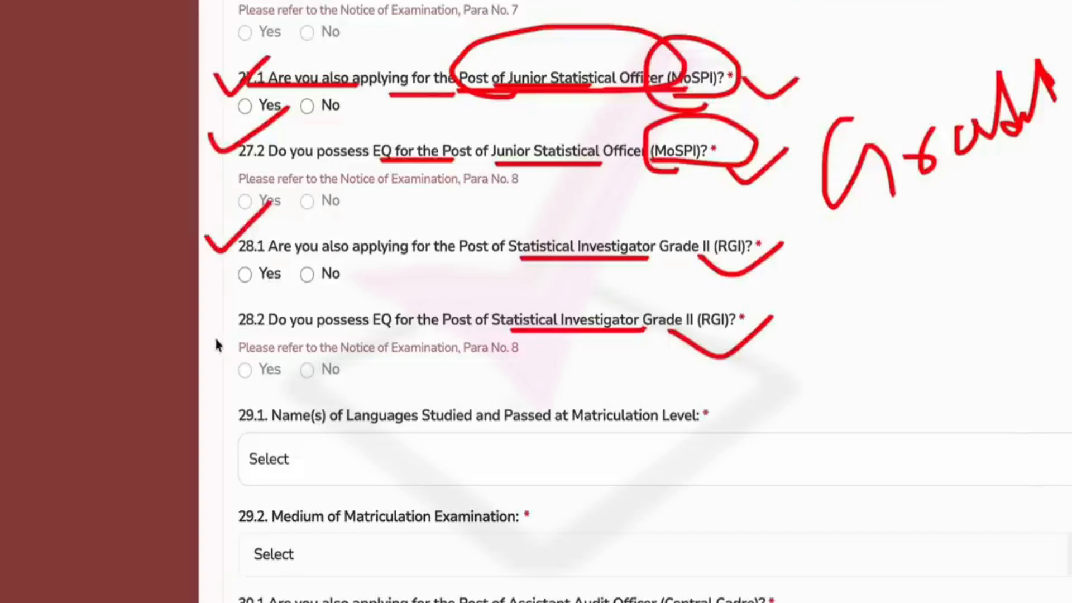
drag(210, 313, 255, 294)
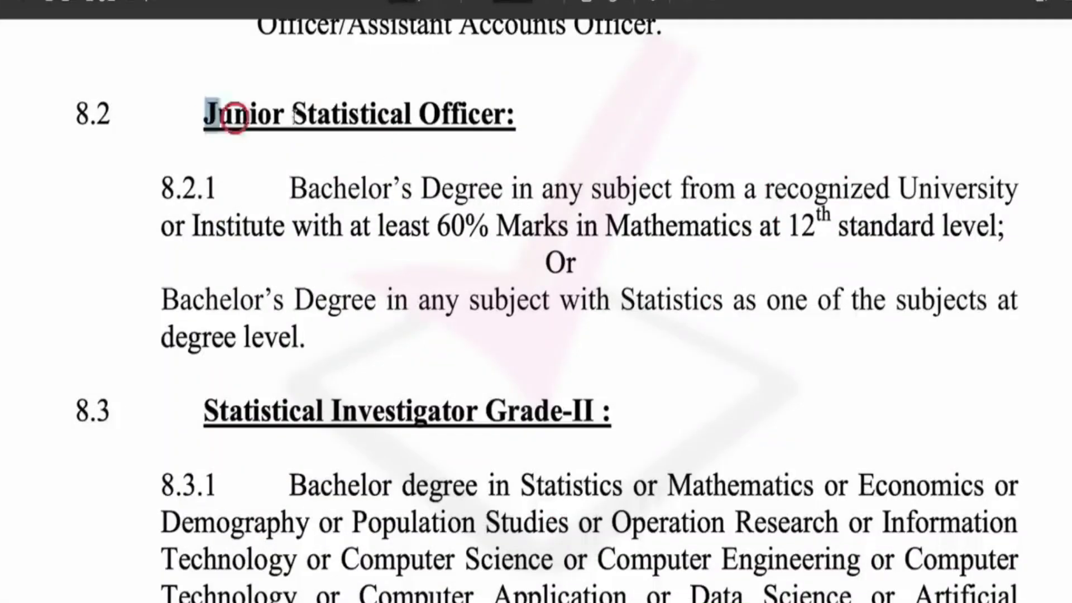
Step: Read the Junior Statistical Officer qualifications in section 8.2 of the examination notice, covering both degree alternatives
drag(304, 191, 665, 191)
click(654, 191)
drag(371, 234, 549, 228)
click(550, 227)
drag(616, 230, 928, 230)
click(762, 228)
click(948, 228)
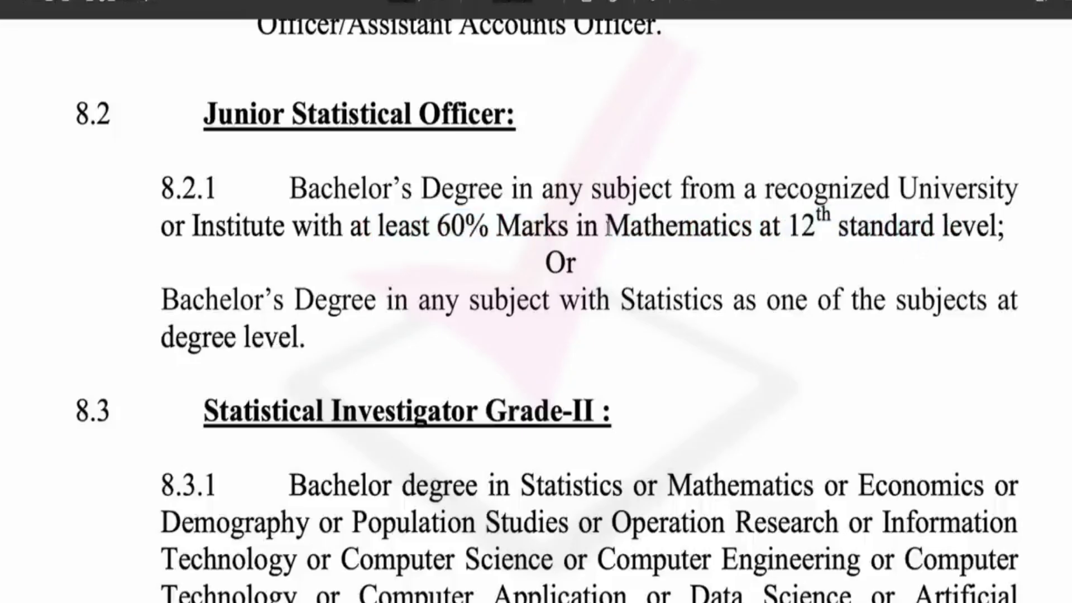
drag(229, 305, 748, 302)
click(503, 304)
click(657, 299)
click(742, 302)
click(754, 313)
click(938, 302)
Step: Read the Statistical Investigator Grade-II degree requirements in section 8.3 of the examination notice
scroll(546, 330, down, 1)
drag(211, 293, 804, 294)
click(438, 292)
scroll(397, 313, down, 1)
click(603, 294)
click(801, 294)
drag(212, 338, 672, 338)
click(673, 337)
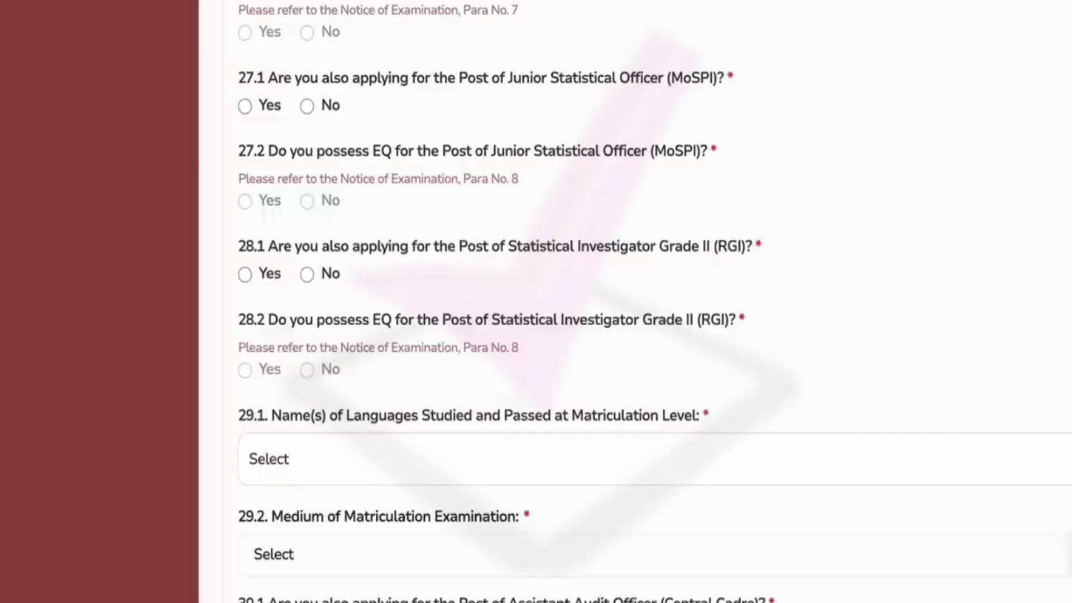
Step: Answer Yes to applying for and possessing EQ for Junior Statistical Officer and Statistical Investigator Grade II in questions 27.1 to 28.2
scroll(514, 230, up, 2)
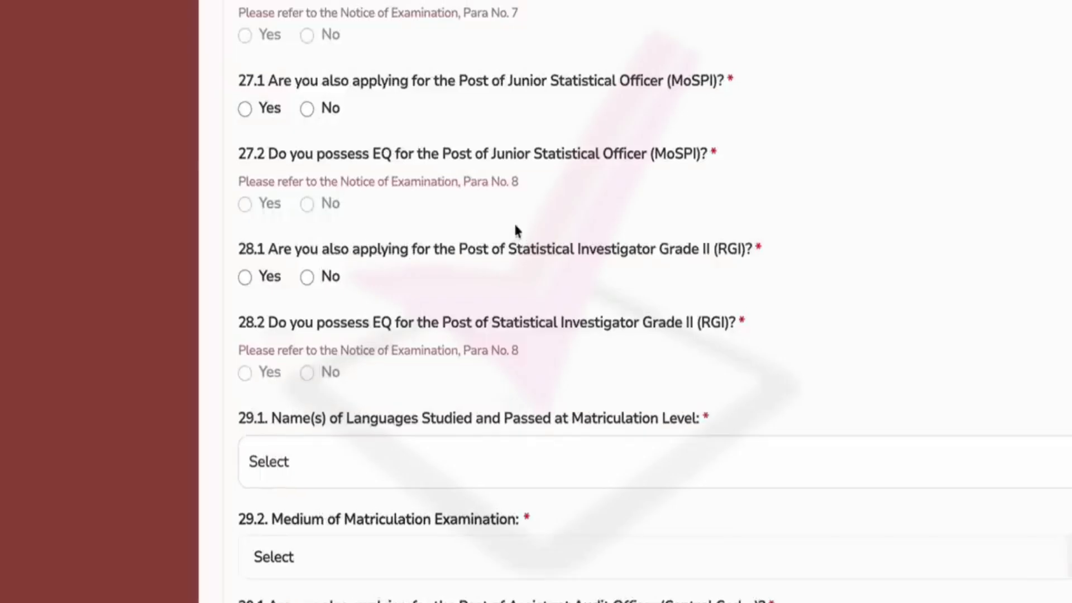
drag(501, 162, 653, 162)
click(653, 162)
click(245, 189)
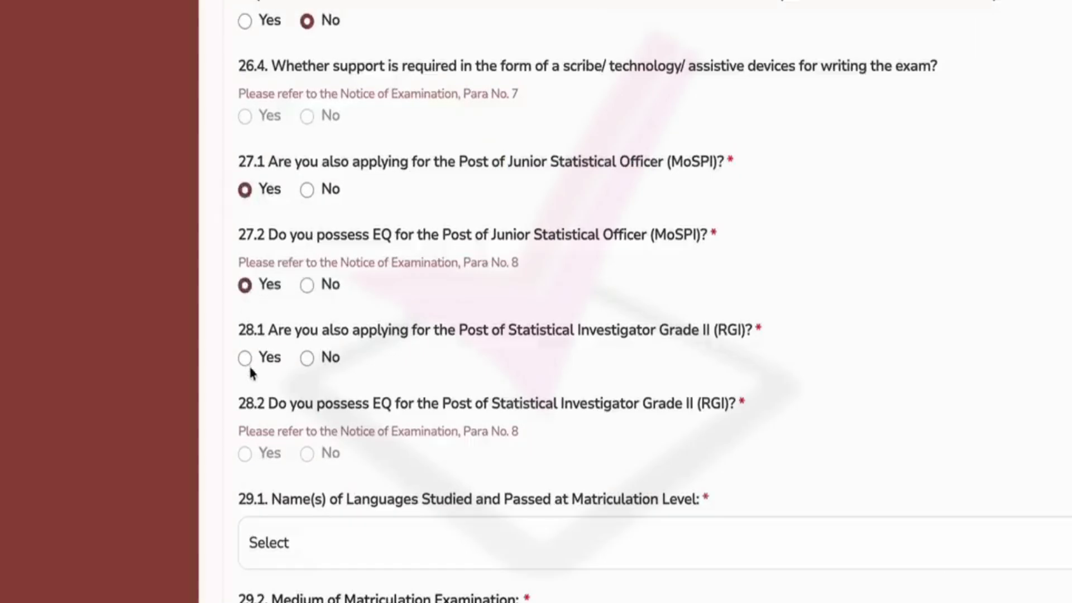
click(307, 357)
click(245, 358)
click(246, 454)
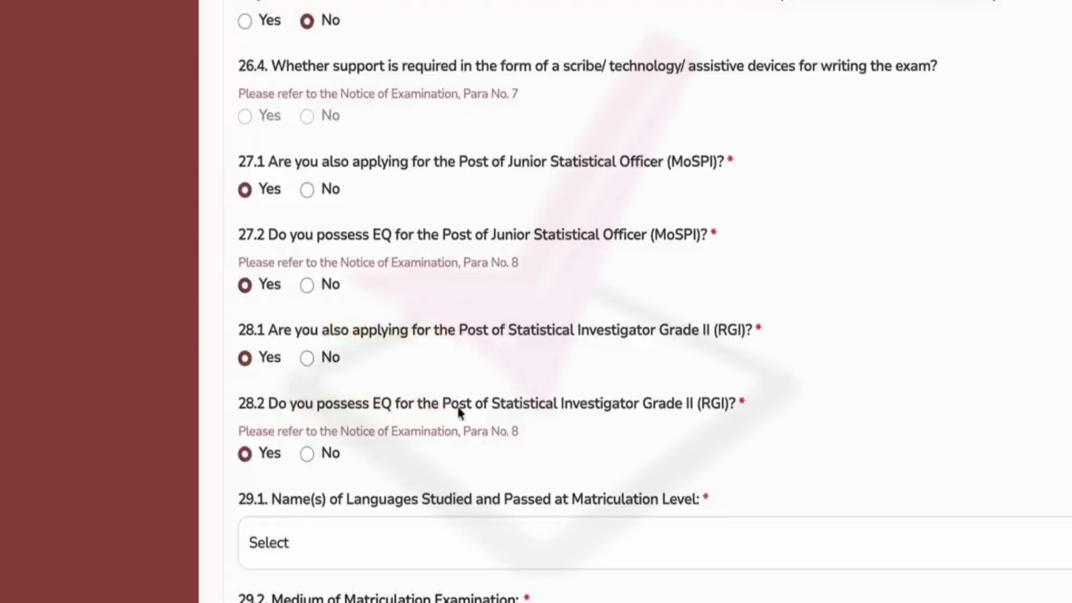
Step: Answer No to applying for Junior Statistical Officer (27.1) and Statistical Investigator Grade II (28.1)
click(307, 190)
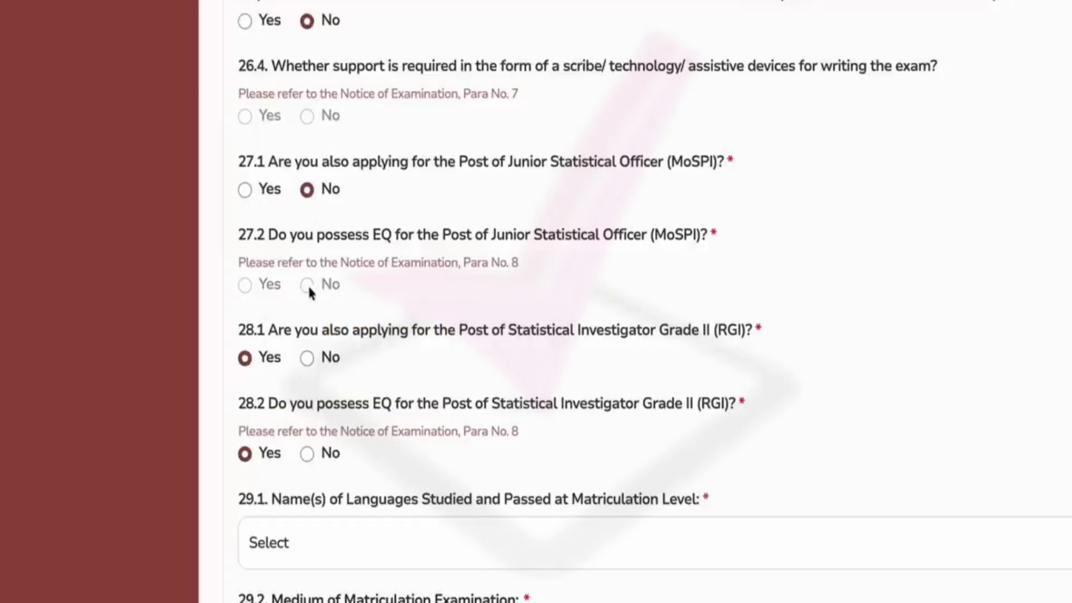
click(307, 358)
scroll(306, 452, up, 1)
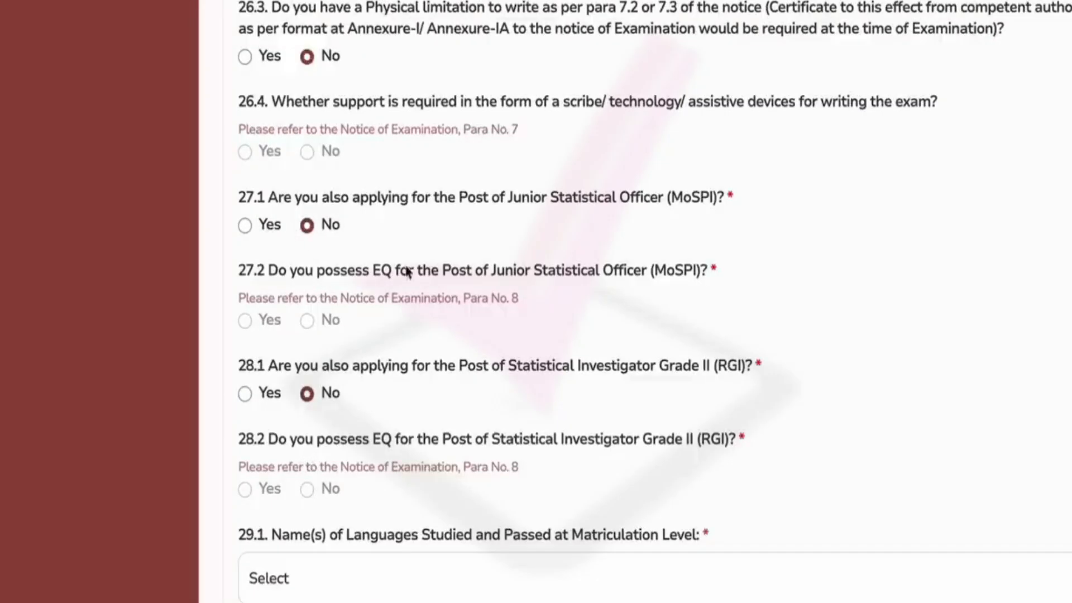
Step: Choose Hindi and English as the languages studied and passed at matriculation level
scroll(397, 360, down, 6)
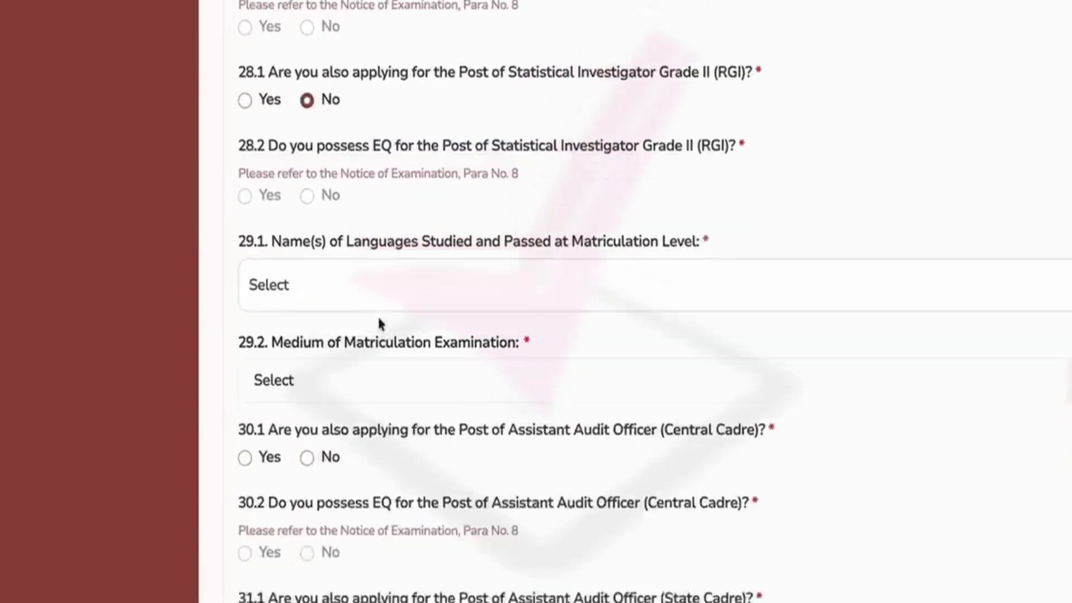
click(367, 209)
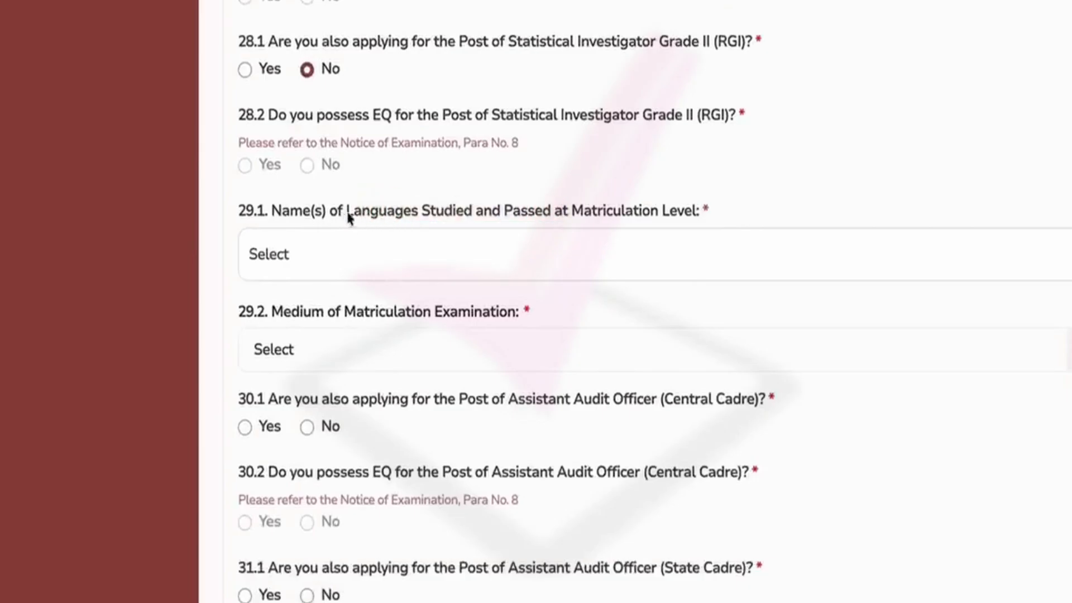
click(514, 211)
click(439, 257)
scroll(357, 413, down, 1)
scroll(357, 414, down, 1)
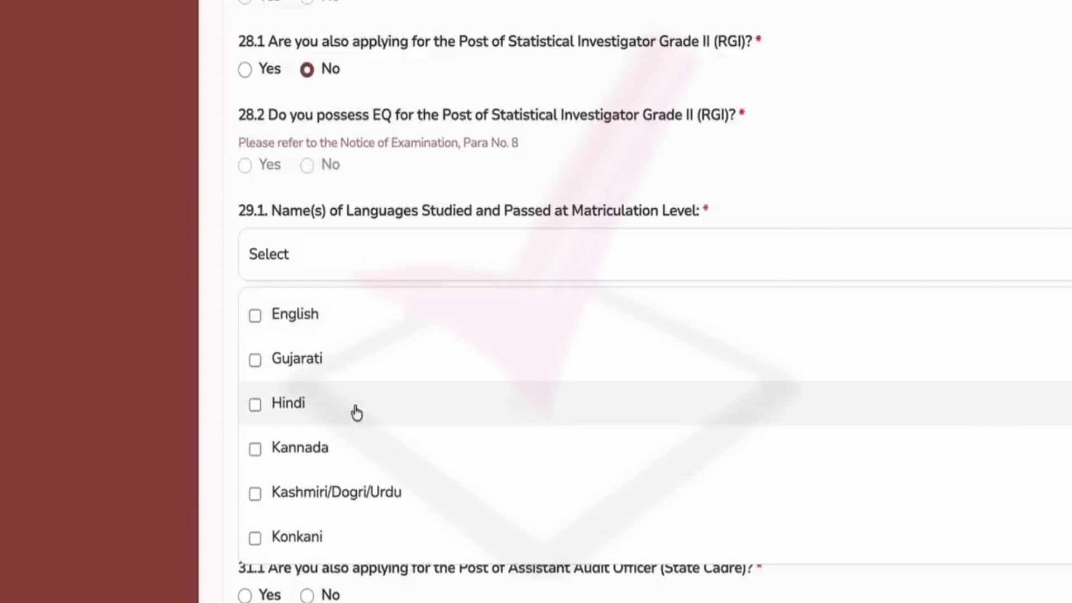
click(256, 405)
scroll(259, 409, down, 5)
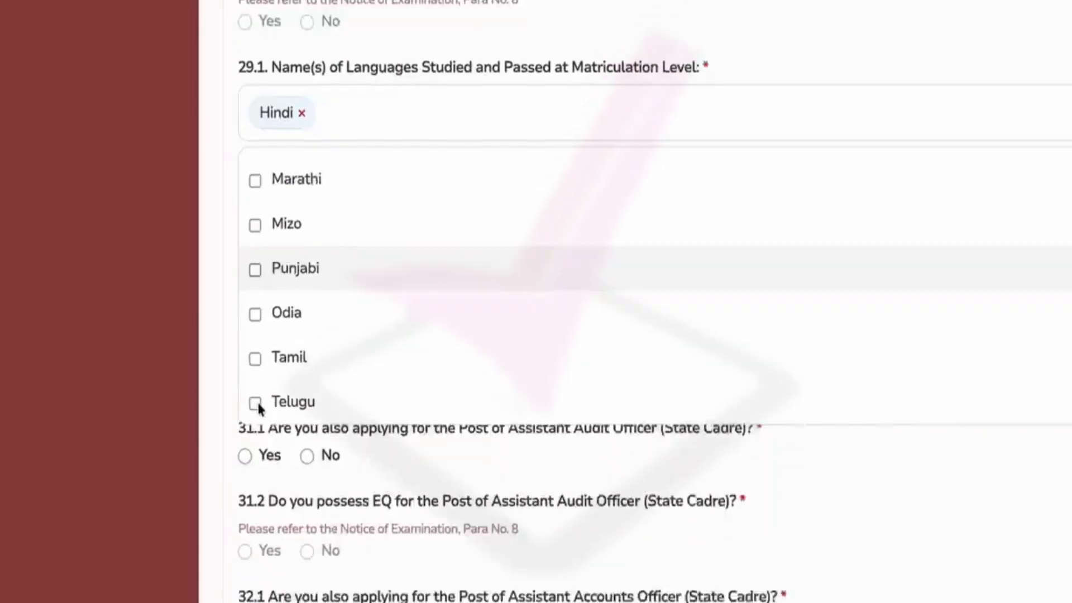
scroll(258, 409, up, 6)
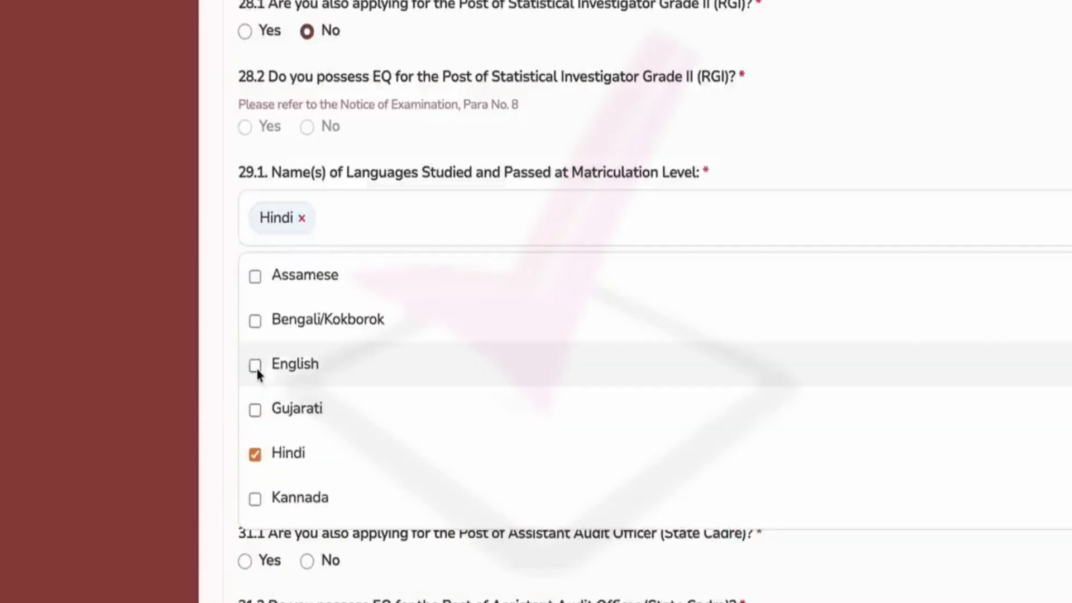
click(256, 372)
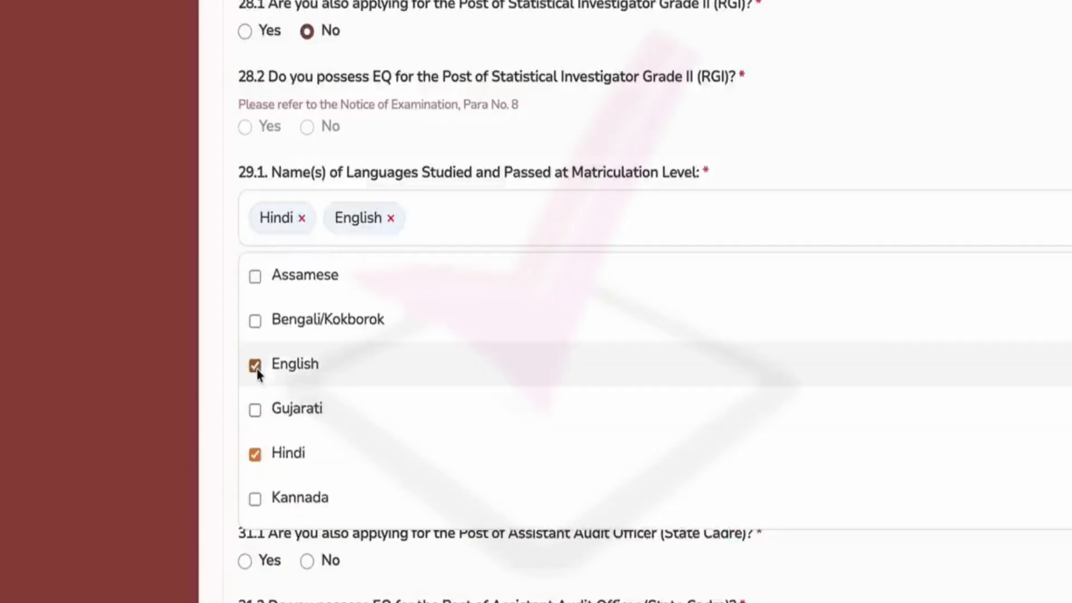
click(231, 320)
Step: Set the medium of the matriculation examination to Hindi
scroll(292, 309, down, 1)
click(304, 280)
click(286, 316)
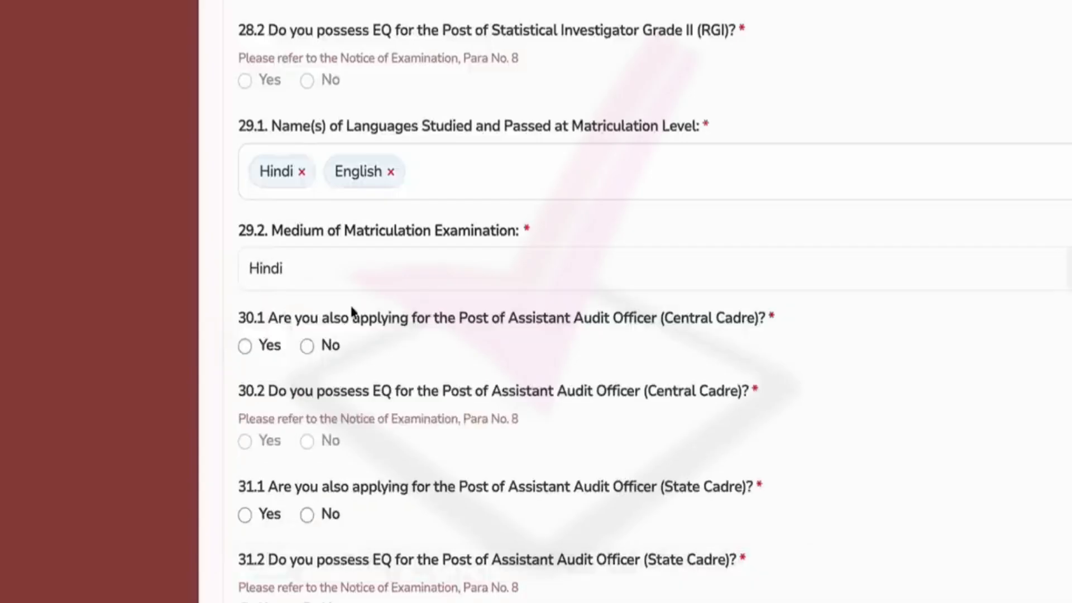
click(355, 270)
click(354, 270)
drag(355, 230, 468, 229)
click(467, 229)
Step: Check question 30.1 on the Assistant Audit Officer post and find that post's qualifications in section 8 of the examination notice
scroll(466, 226, down, 2)
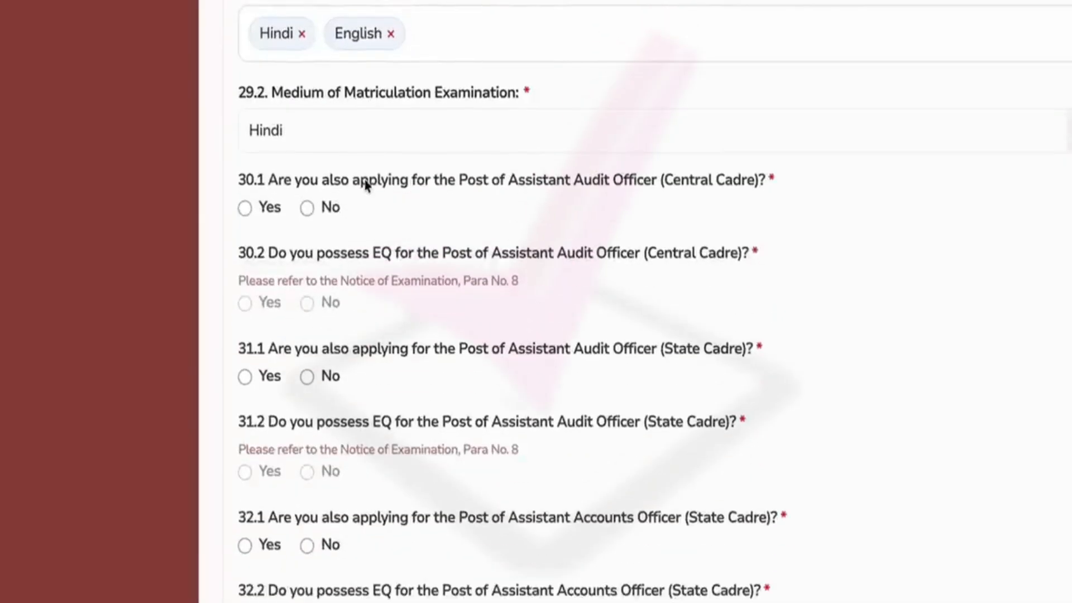
drag(516, 183, 610, 192)
click(635, 184)
scroll(636, 189, down, 1)
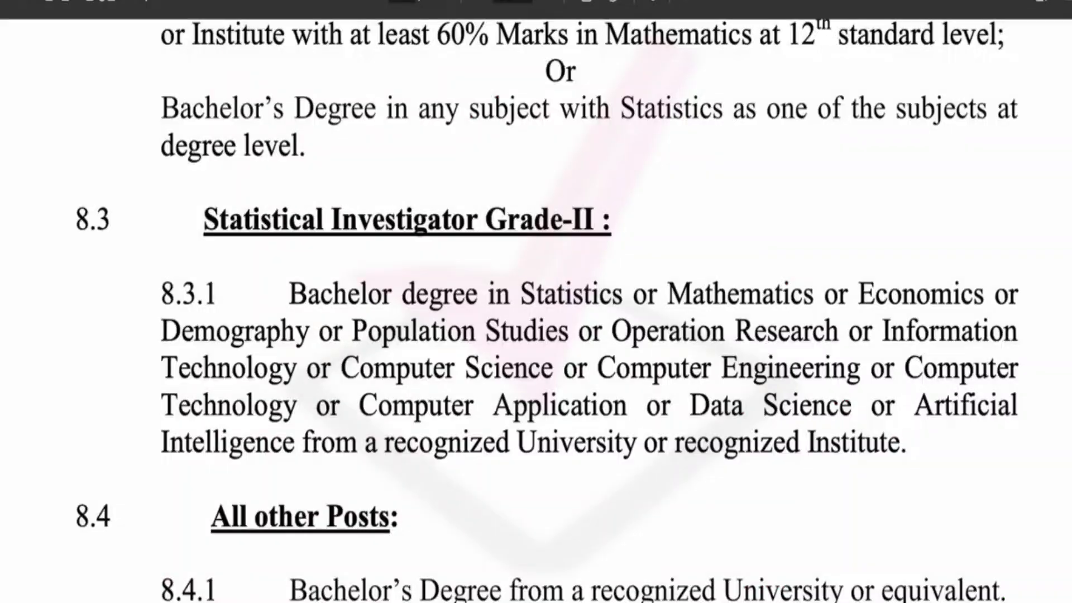
scroll(536, 302, up, 10)
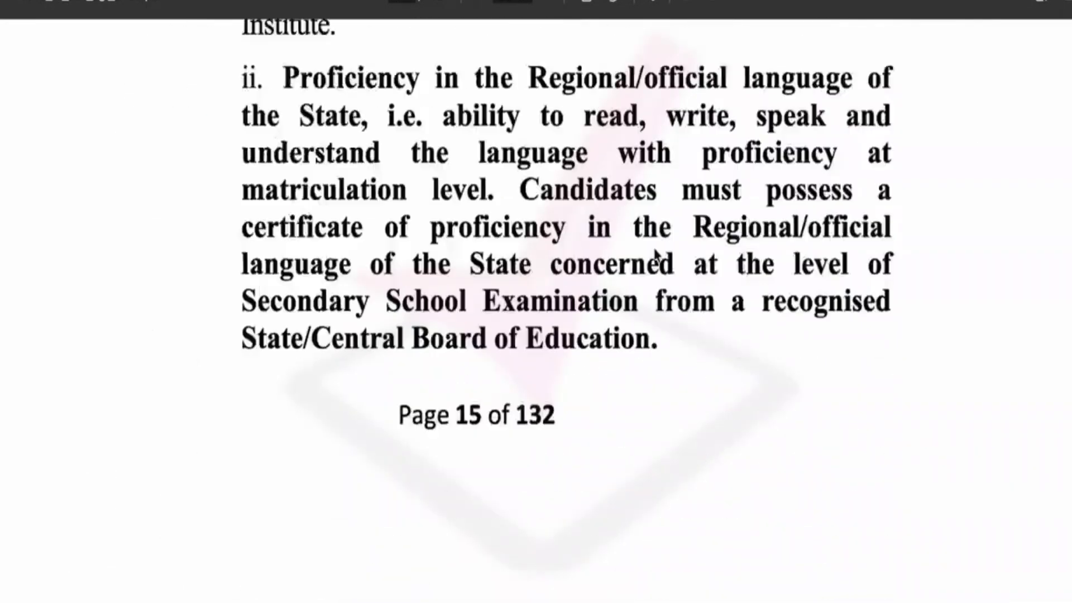
scroll(655, 254, up, 5)
drag(277, 206, 467, 208)
click(464, 209)
scroll(464, 204, up, 10)
scroll(464, 203, up, 4)
drag(284, 222, 517, 218)
click(511, 218)
Step: Read the essential qualifications for Assistant Audit Officer (State Cadre) in section 8.1.2, covering the degree and regional language proficiency
scroll(510, 218, down, 3)
drag(440, 159, 724, 157)
click(723, 156)
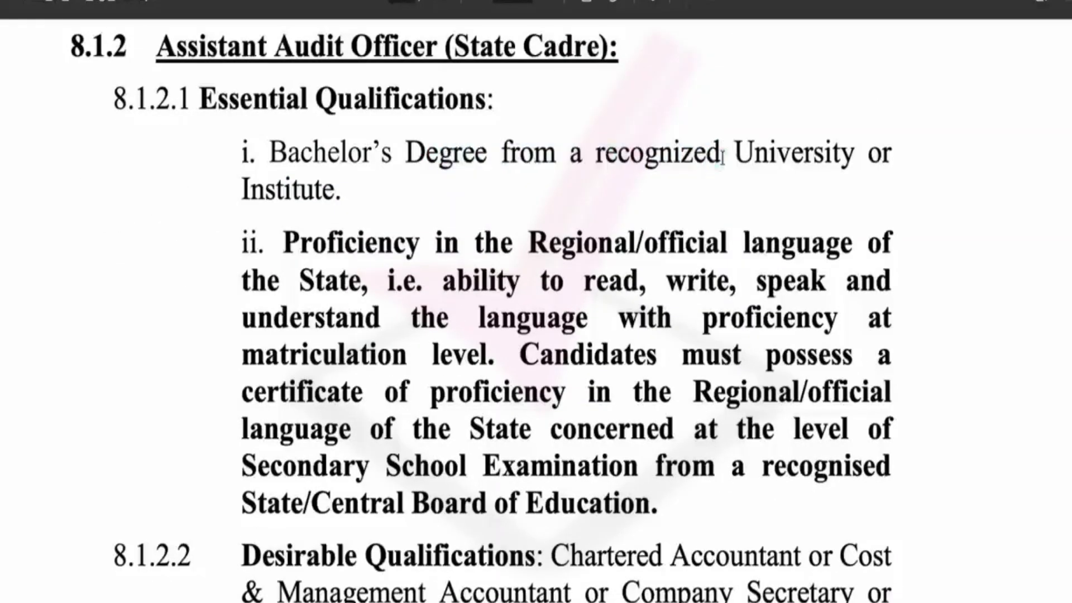
scroll(447, 255, down, 3)
drag(296, 163, 608, 400)
click(608, 399)
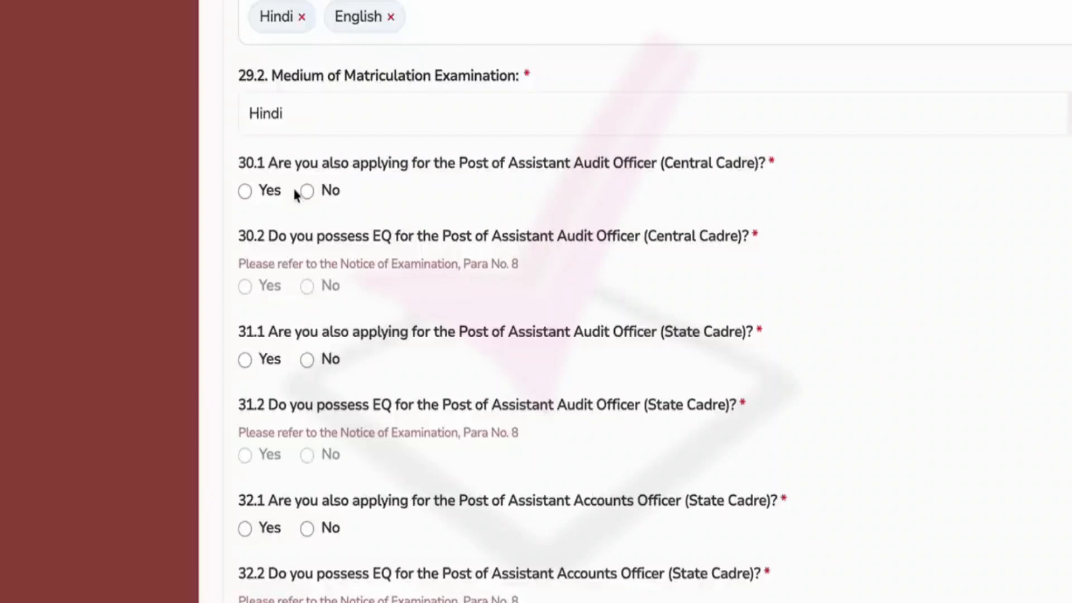
Step: Answer Yes to both applying for and possessing the EQ for Assistant Audit Officer (Central Cadre) in questions 30.1 and 30.2
click(307, 191)
click(245, 191)
click(253, 287)
scroll(283, 357, down, 2)
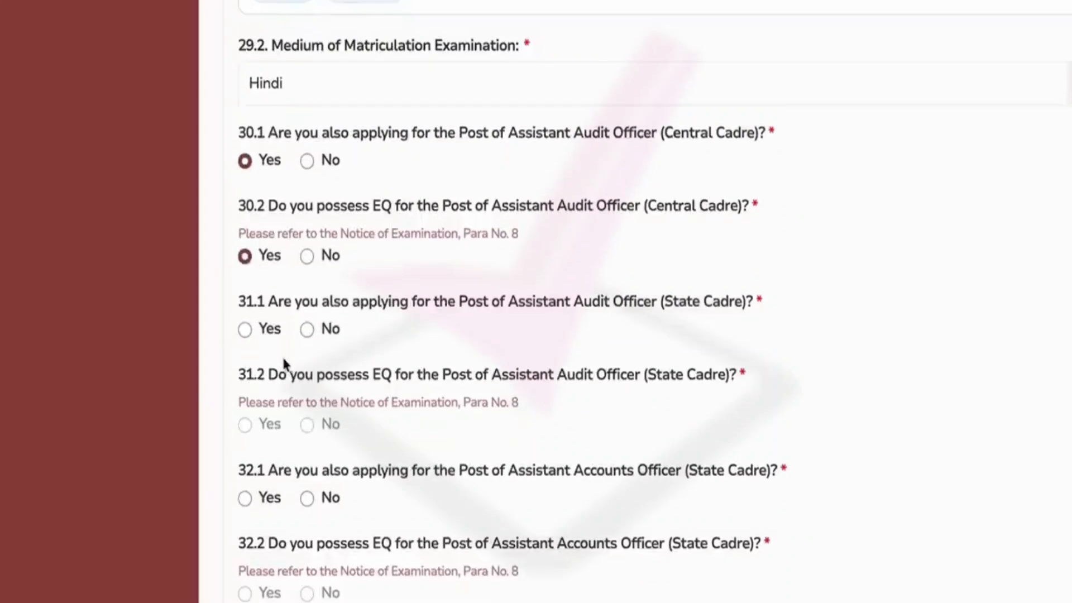
Step: Reread the essential and desirable qualifications in section 8.1.2 of the examination notice, including the regional language proficiency requirement
drag(492, 231, 654, 233)
click(600, 231)
click(654, 233)
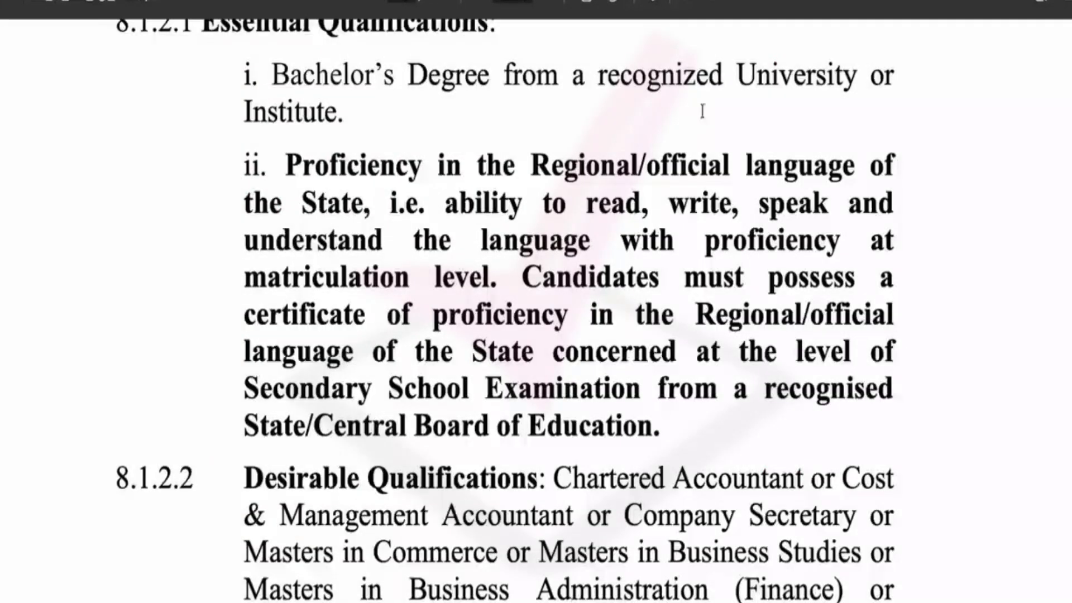
scroll(703, 111, down, 4)
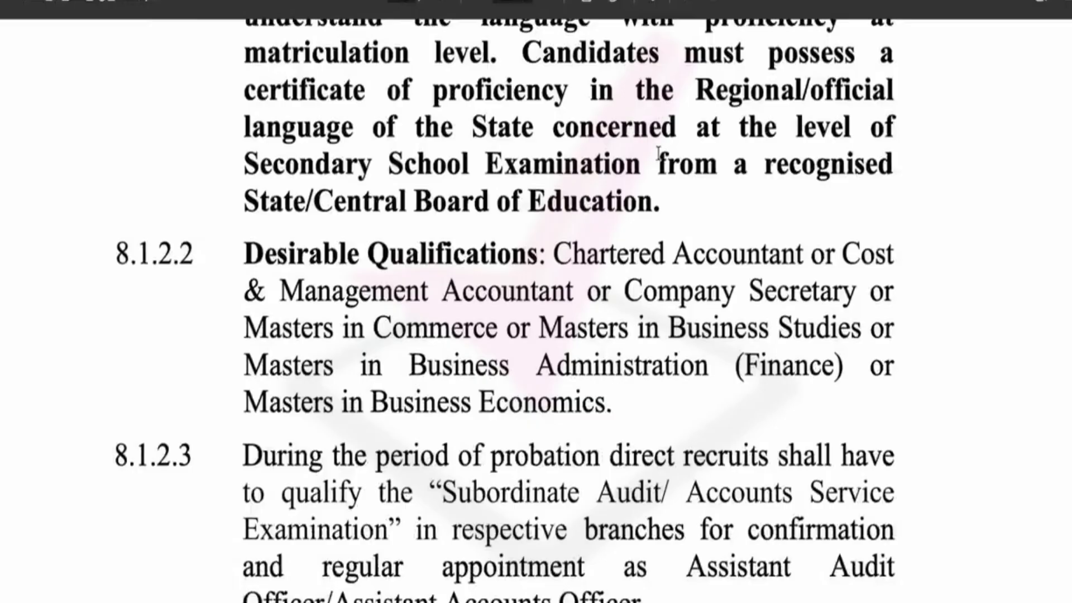
scroll(659, 153, down, 7)
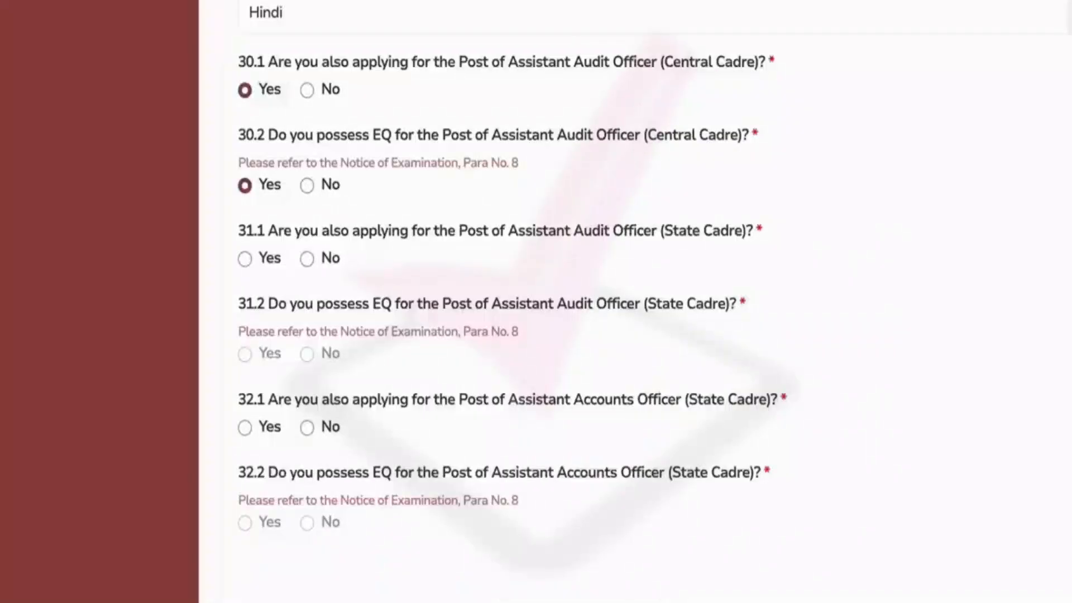
Step: Answer No to applying for Assistant Audit Officer and Assistant Accounts Officer (State Cadre) in questions 31.1 and 32.1, and save the section
click(308, 259)
click(245, 427)
click(244, 523)
click(307, 429)
scroll(398, 426, up, 4)
scroll(397, 426, down, 3)
scroll(621, 435, down, 3)
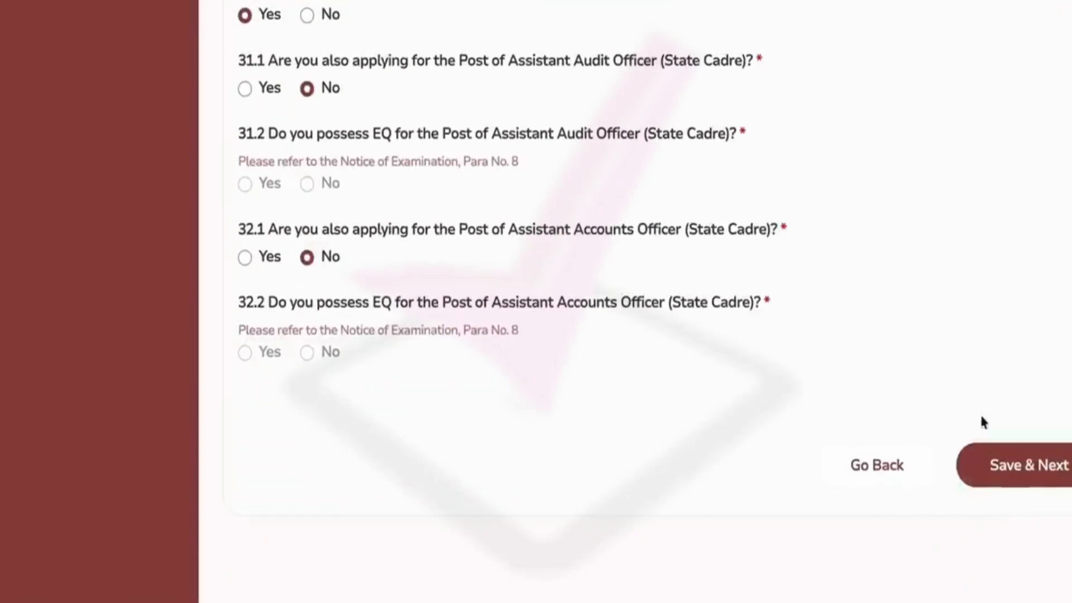
click(1015, 465)
click(554, 384)
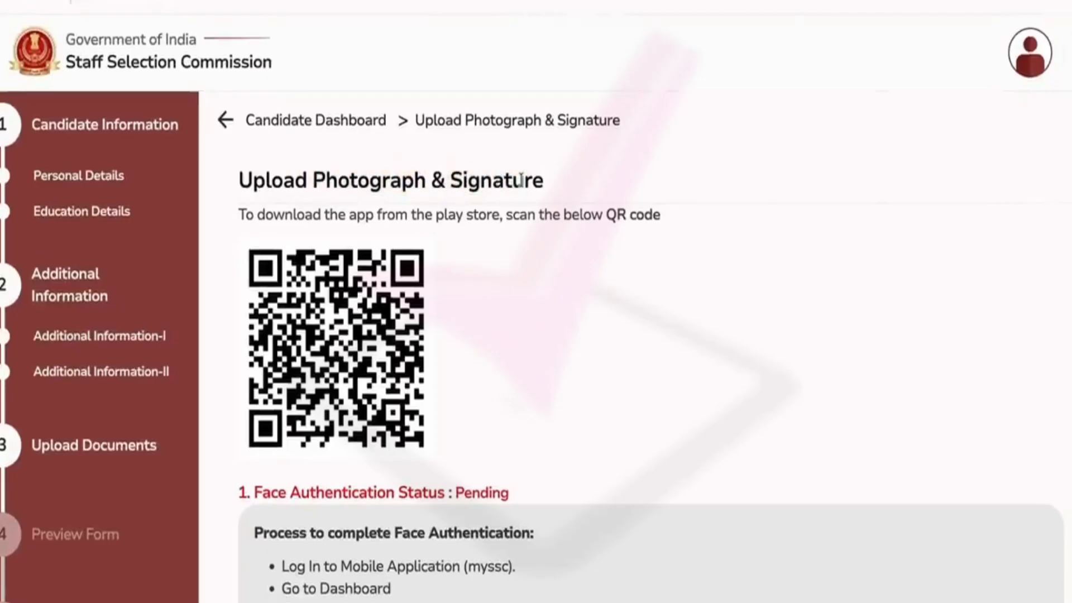
Step: Check the app download QR code and the Face Authentication Status on the Upload Photograph & Signature page
scroll(521, 180, down, 1)
scroll(521, 180, up, 1)
double_click(318, 154)
click(427, 154)
scroll(505, 263, down, 3)
mouse_move(256, 282)
mouse_down()
mouse_move(434, 280)
mouse_move(285, 247)
mouse_move(589, 271)
mouse_move(325, 268)
mouse_up()
click(435, 280)
drag(711, 200, 653, 229)
mouse_move(656, 265)
mouse_down()
mouse_move(702, 208)
mouse_move(731, 229)
mouse_move(685, 256)
mouse_move(746, 267)
mouse_move(677, 272)
mouse_move(690, 262)
mouse_move(746, 268)
mouse_up()
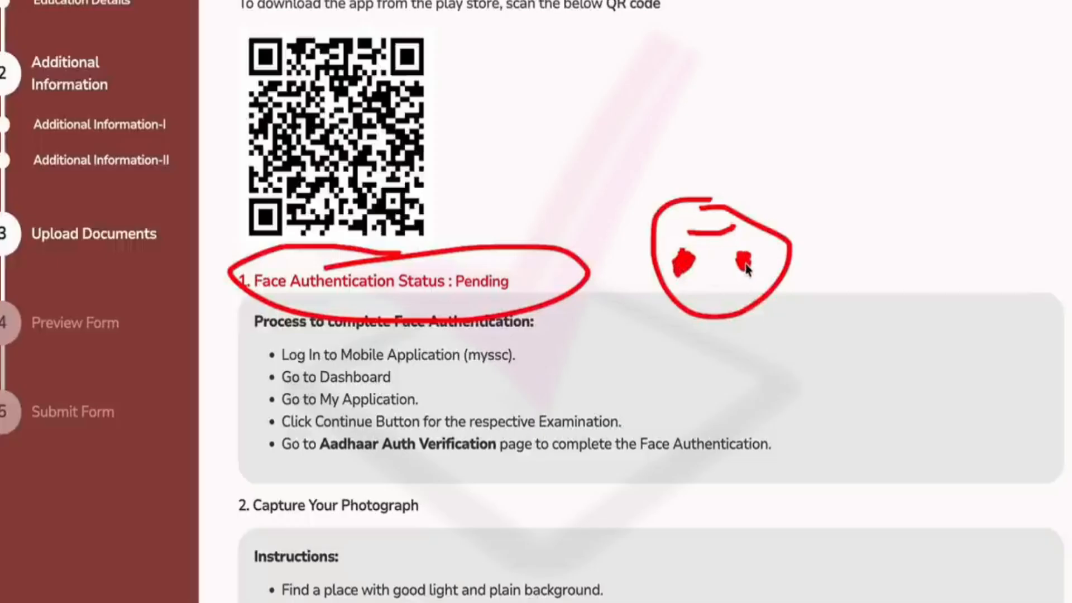
drag(707, 214, 708, 224)
drag(802, 92, 800, 166)
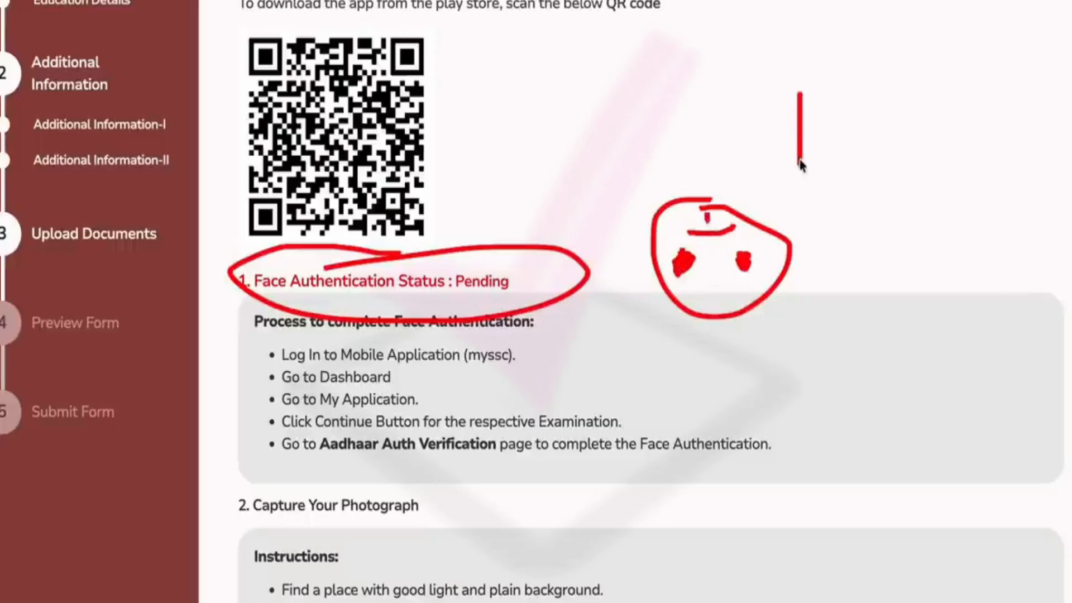
drag(804, 112, 852, 137)
mouse_move(860, 62)
mouse_down()
mouse_move(916, 105)
mouse_move(862, 125)
mouse_up()
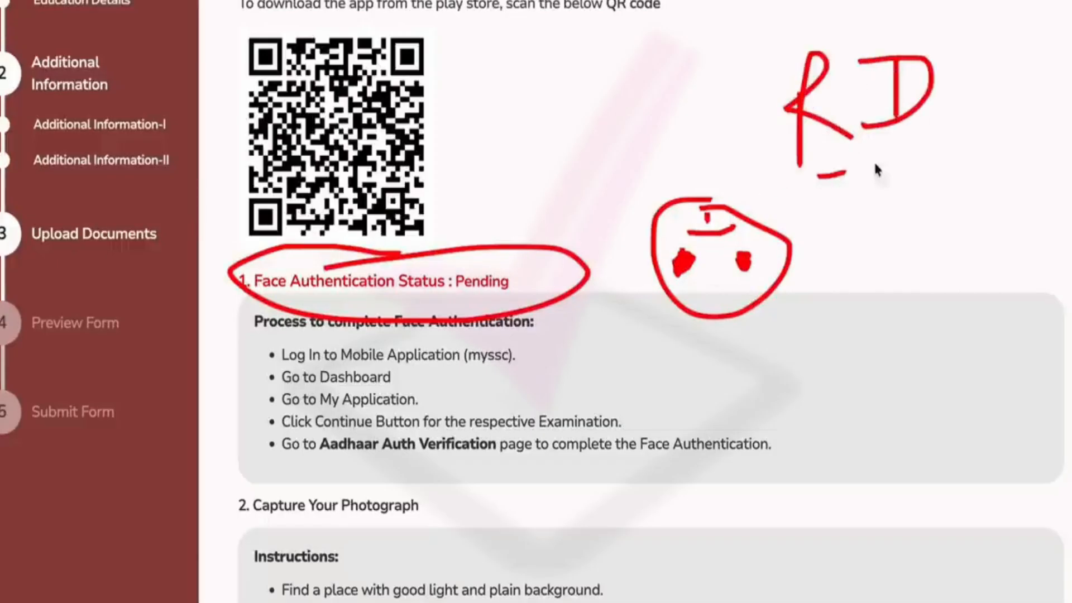
drag(901, 196, 915, 242)
mouse_move(969, 163)
mouse_down()
mouse_move(833, 307)
mouse_move(953, 141)
mouse_up()
drag(648, 131, 578, 225)
mouse_move(570, 185)
mouse_down()
mouse_move(566, 249)
mouse_move(599, 240)
mouse_up()
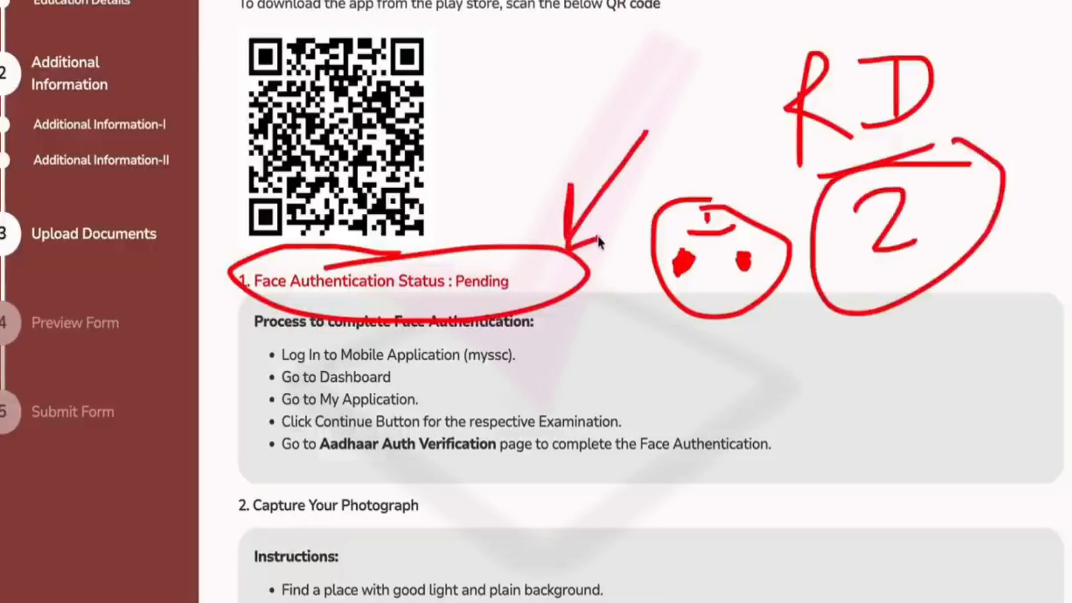
Step: Read the process to complete face authentication, from logging in to the myssc mobile application through Aadhaar Auth Verification
drag(339, 362, 478, 361)
drag(341, 386, 411, 386)
drag(351, 409, 520, 427)
mouse_move(337, 452)
mouse_down()
mouse_move(289, 411)
mouse_move(420, 471)
mouse_up()
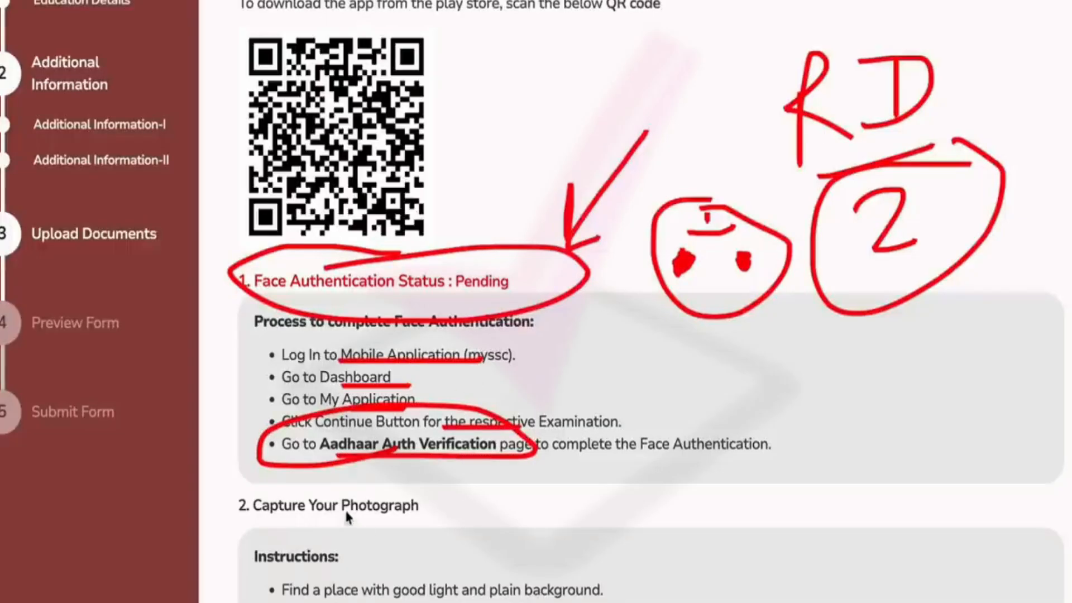
drag(346, 517, 436, 476)
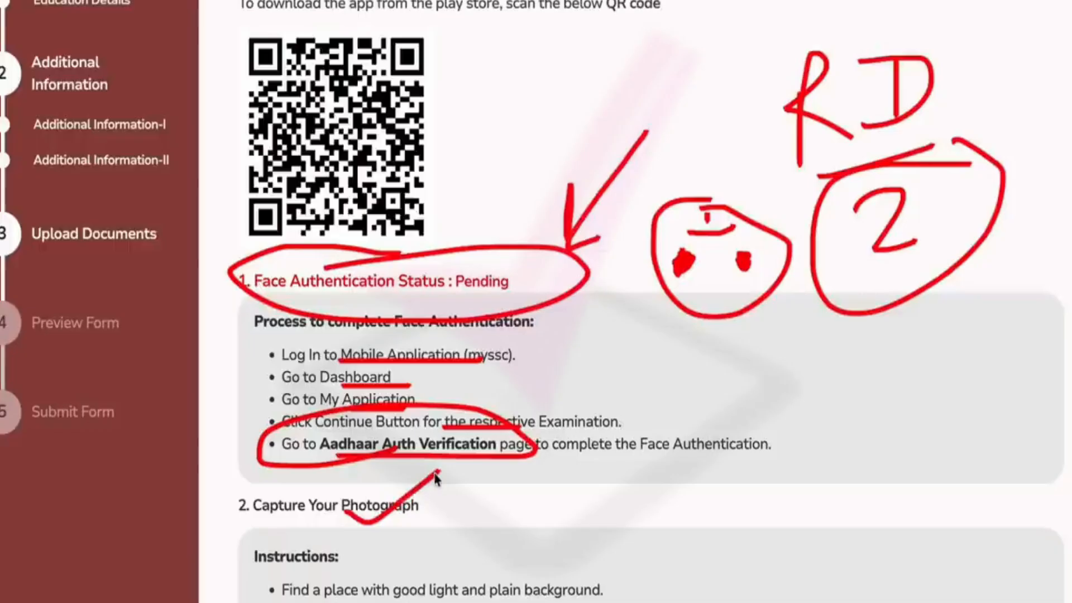
Step: Review the live photo capture instructions and the signature upload requirements for file size, format and dimensions
scroll(776, 231, down, 15)
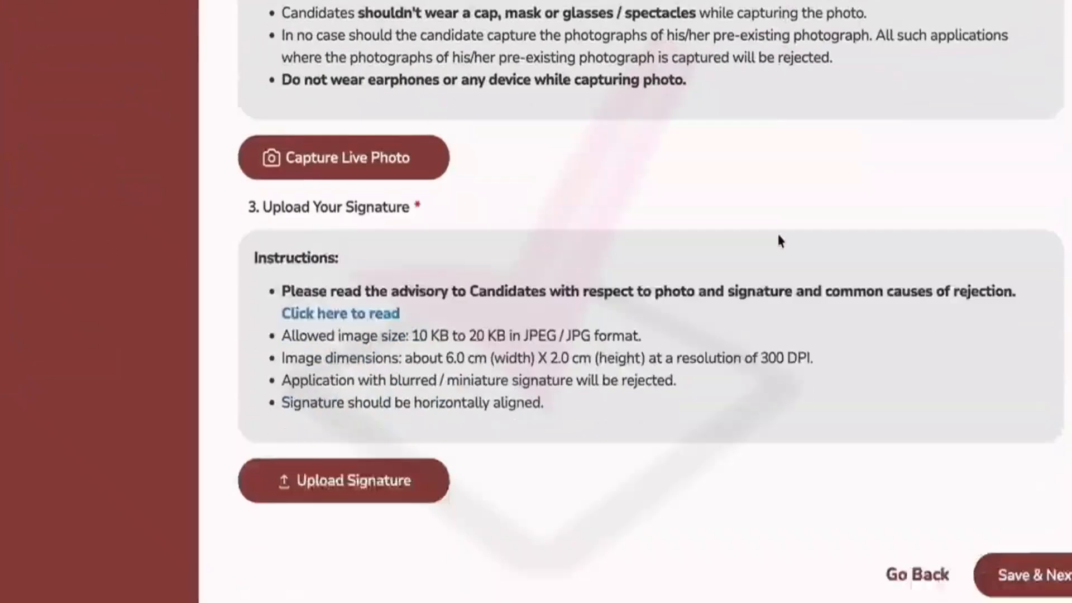
click(559, 159)
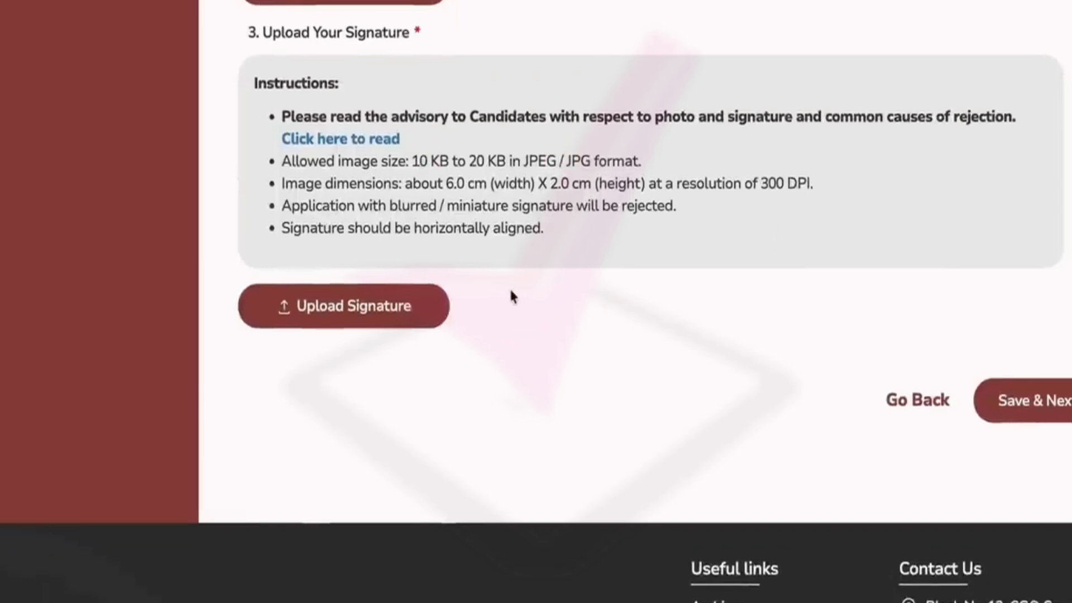
scroll(510, 290, up, 2)
scroll(510, 290, up, 17)
scroll(511, 292, down, 18)
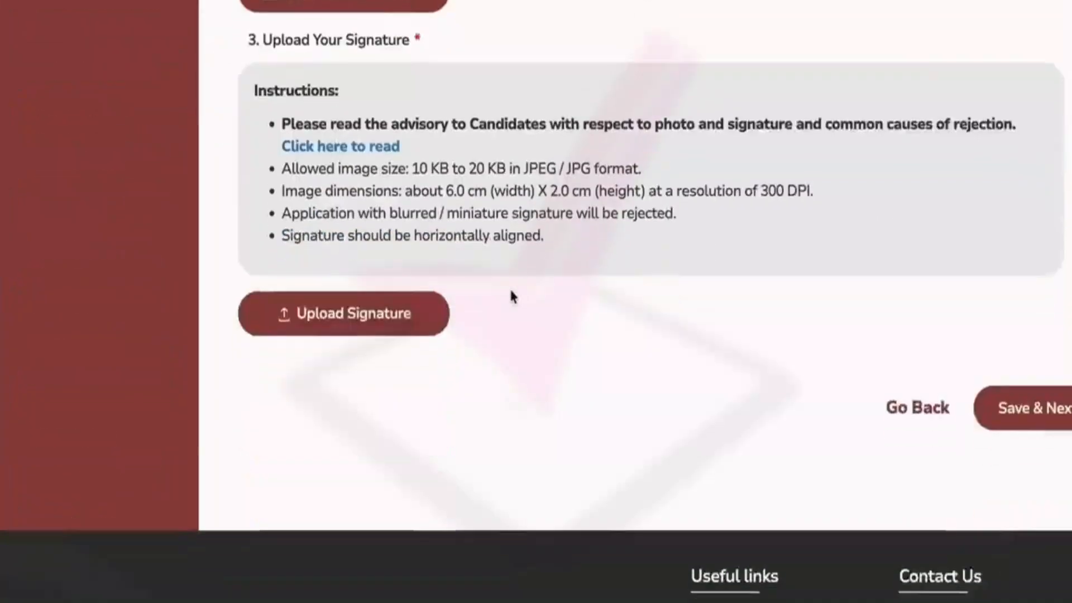
scroll(512, 295, up, 15)
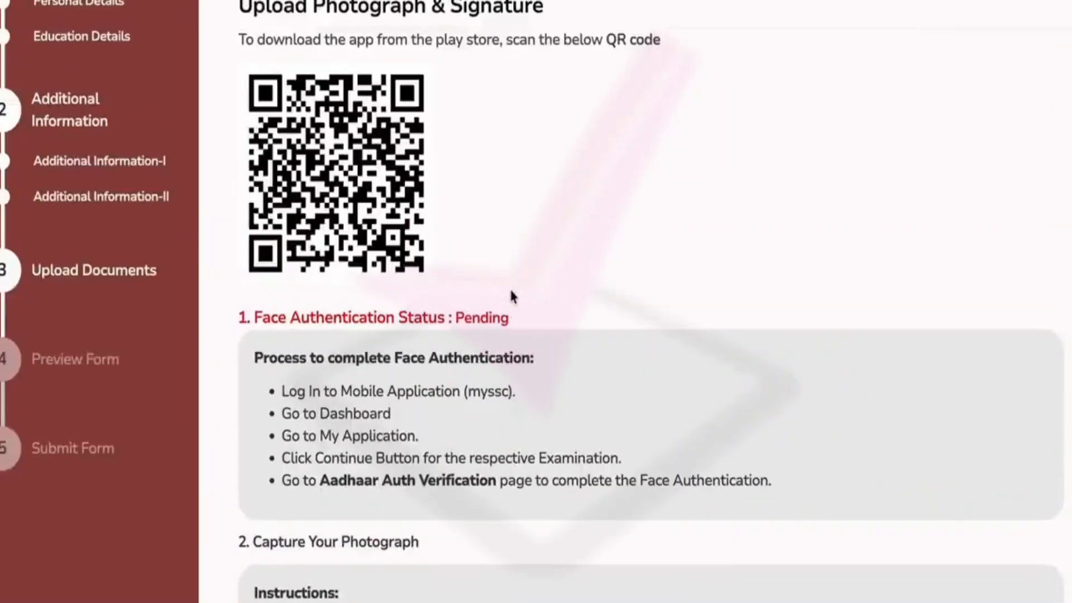
scroll(513, 296, down, 12)
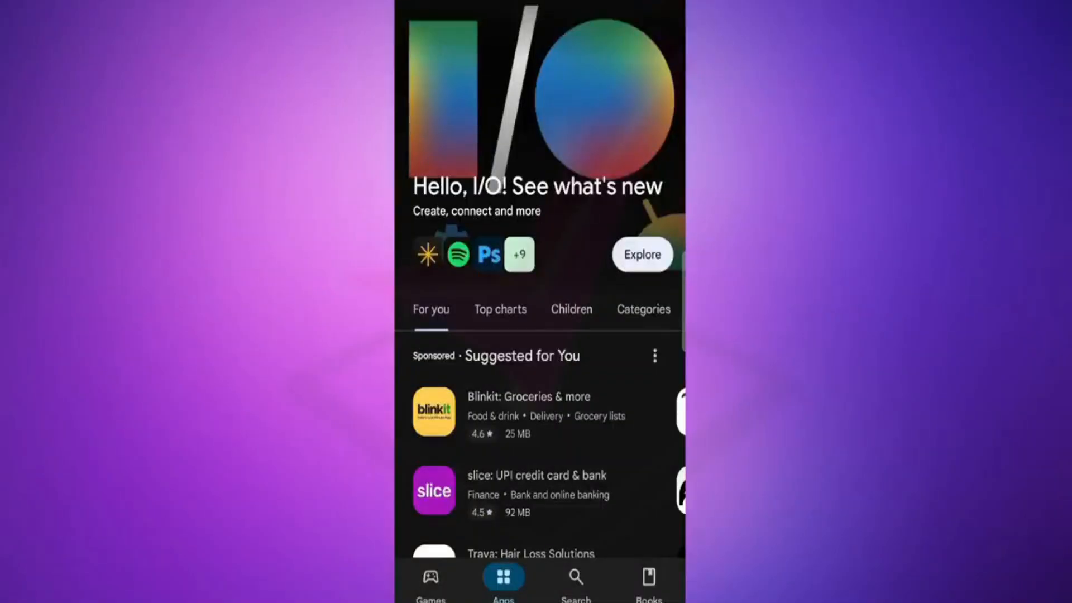
Step: Switch to the Play Store on the phone, search for my ssc, and update the mySSC app
key(Home)
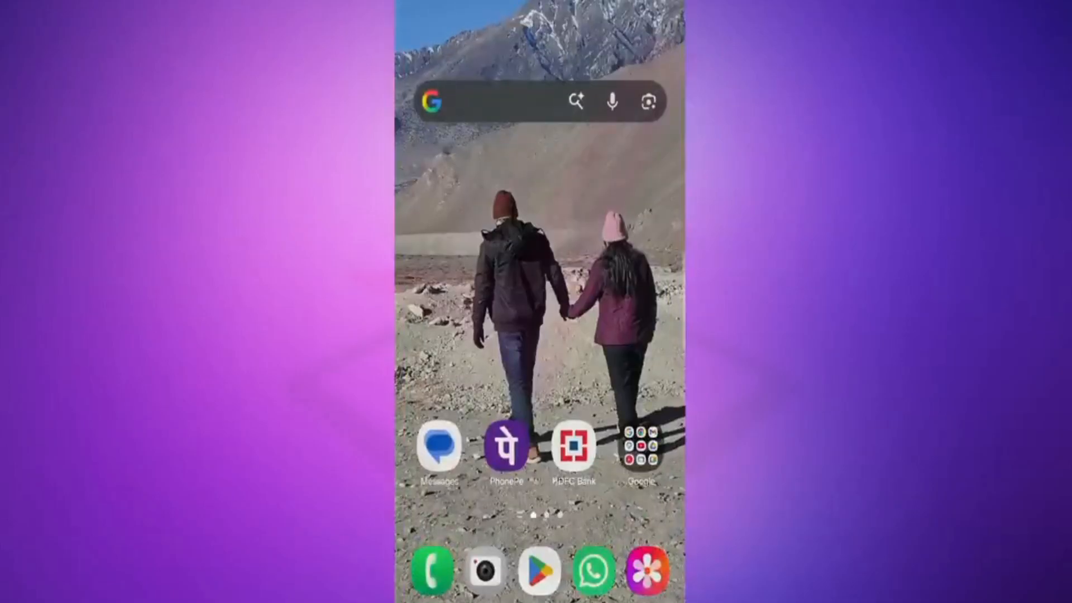
click(540, 571)
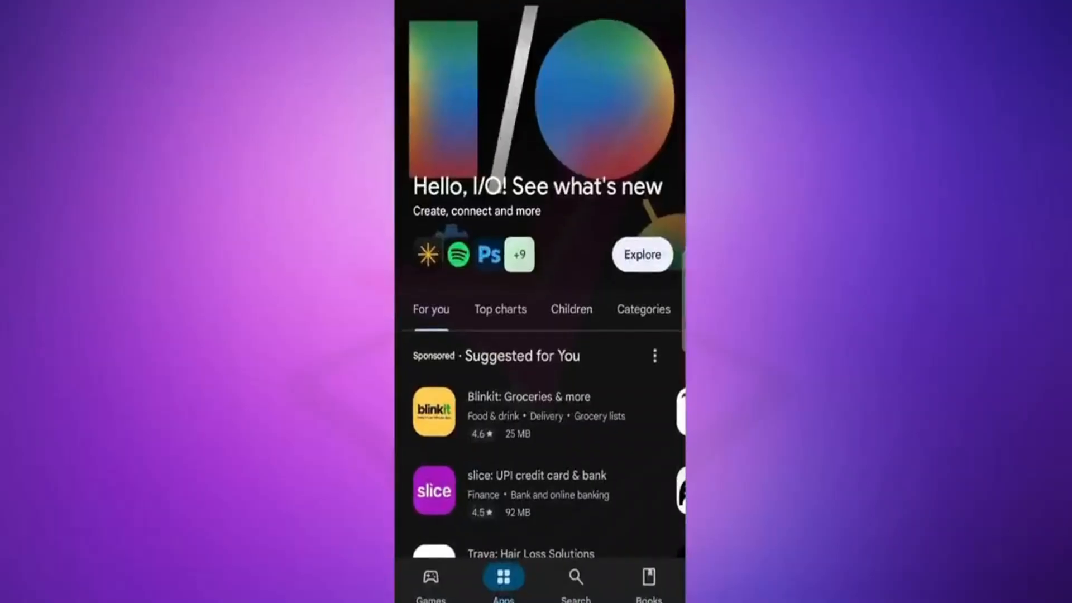
click(576, 578)
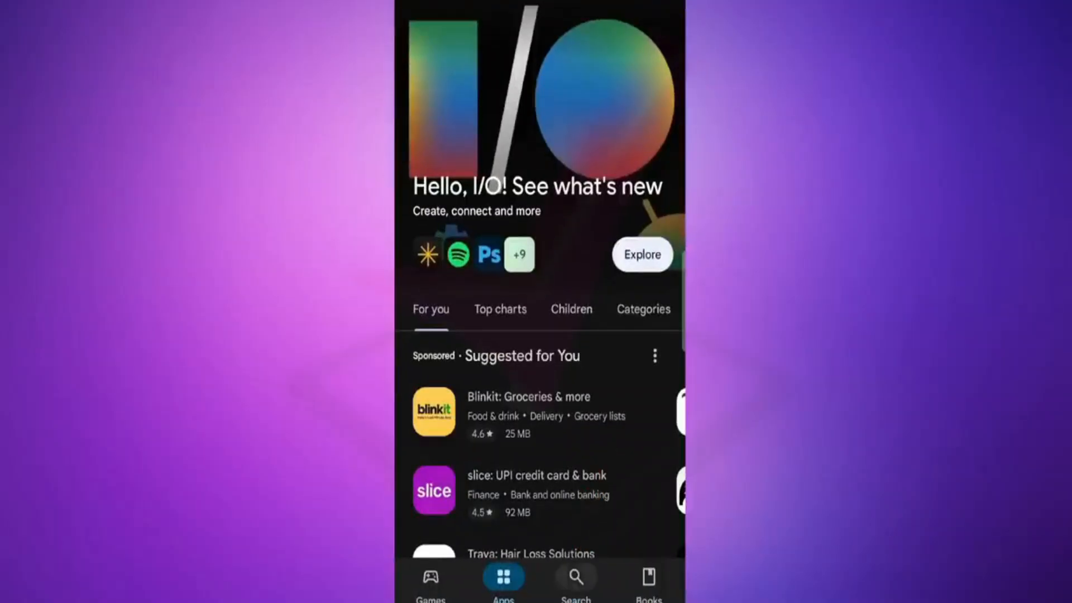
click(517, 2)
text(my ssc)
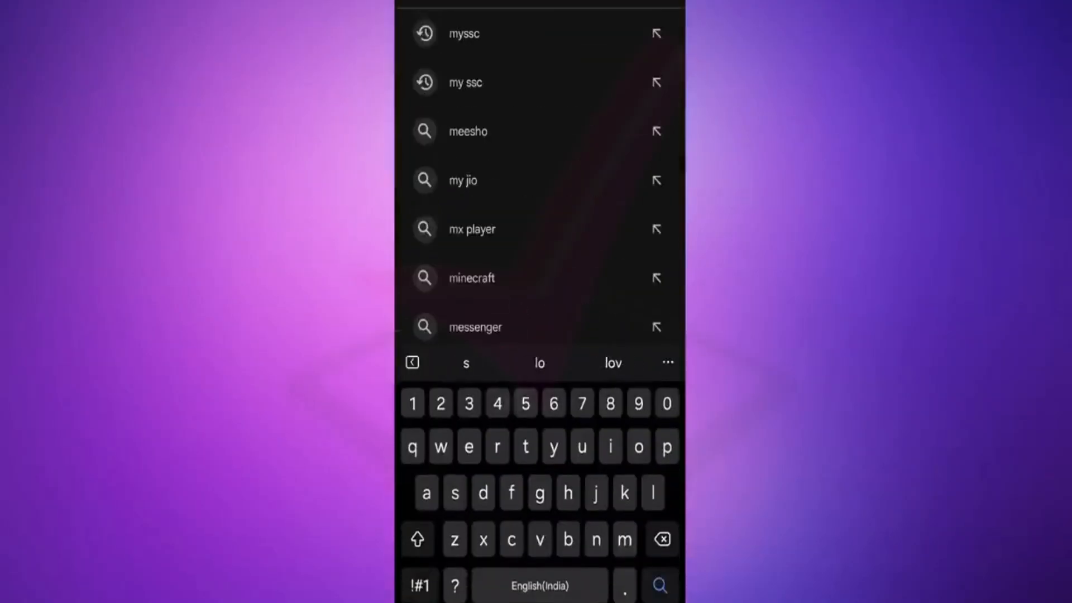
click(502, 33)
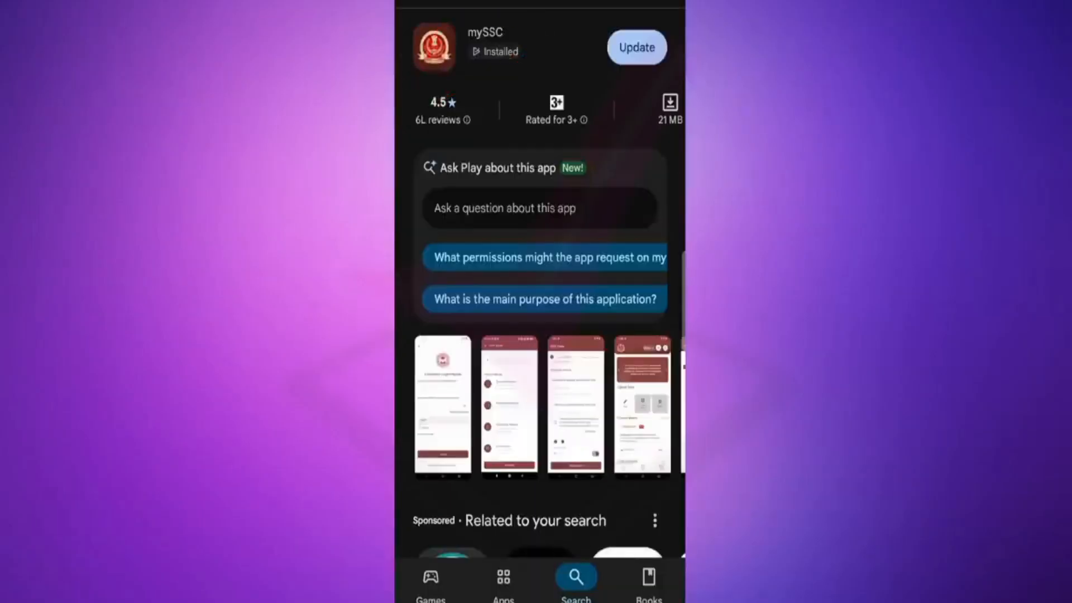
click(637, 48)
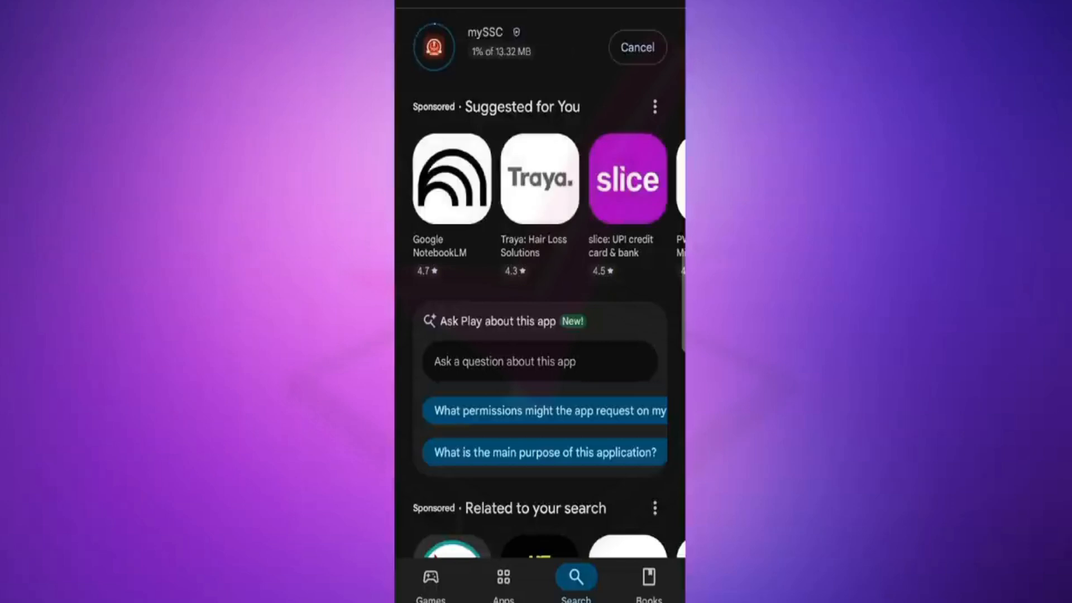
Step: Search the Play Store for the face rd service app and check the AadhaarFaceRD listing
click(577, 577)
click(576, 577)
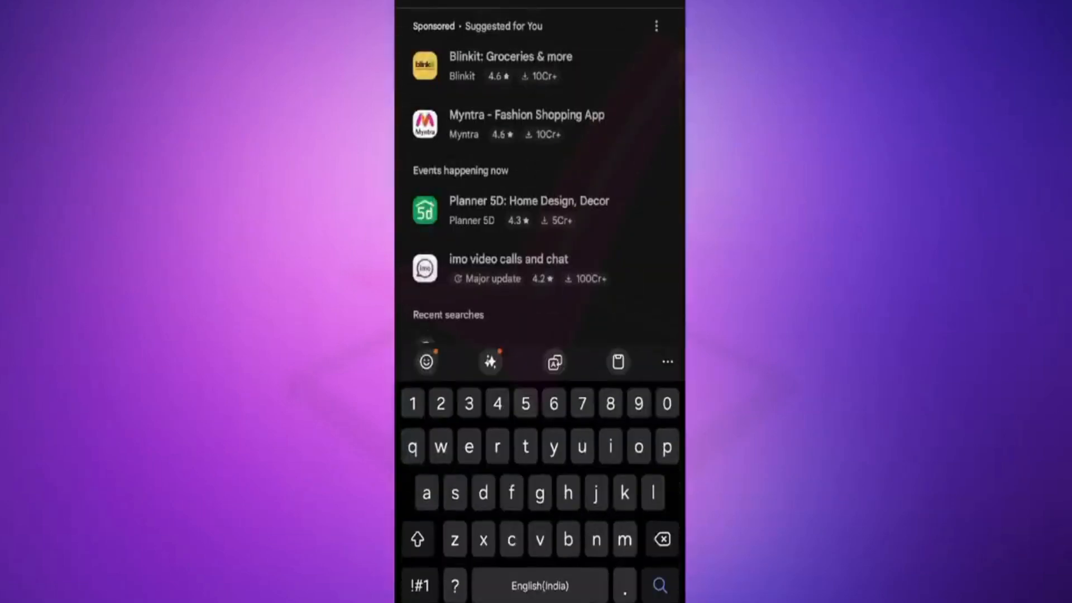
text(face rd)
click(495, 34)
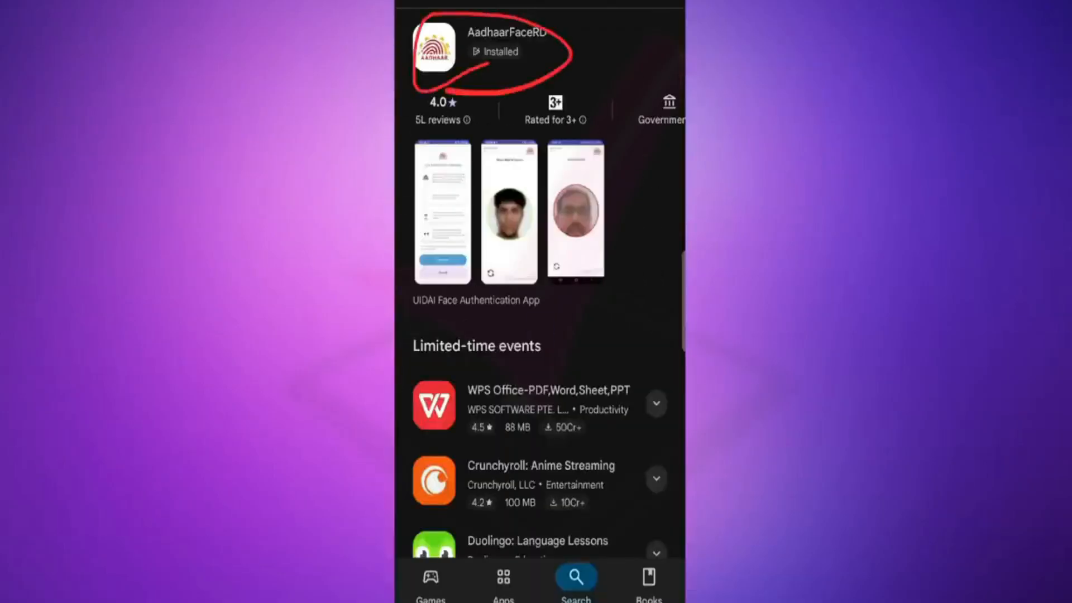
mouse_move(648, 70)
mouse_down()
mouse_move(671, 105)
mouse_move(646, 79)
mouse_up()
drag(561, 101, 615, 119)
drag(589, 79, 588, 146)
scroll(553, 111, right, 2)
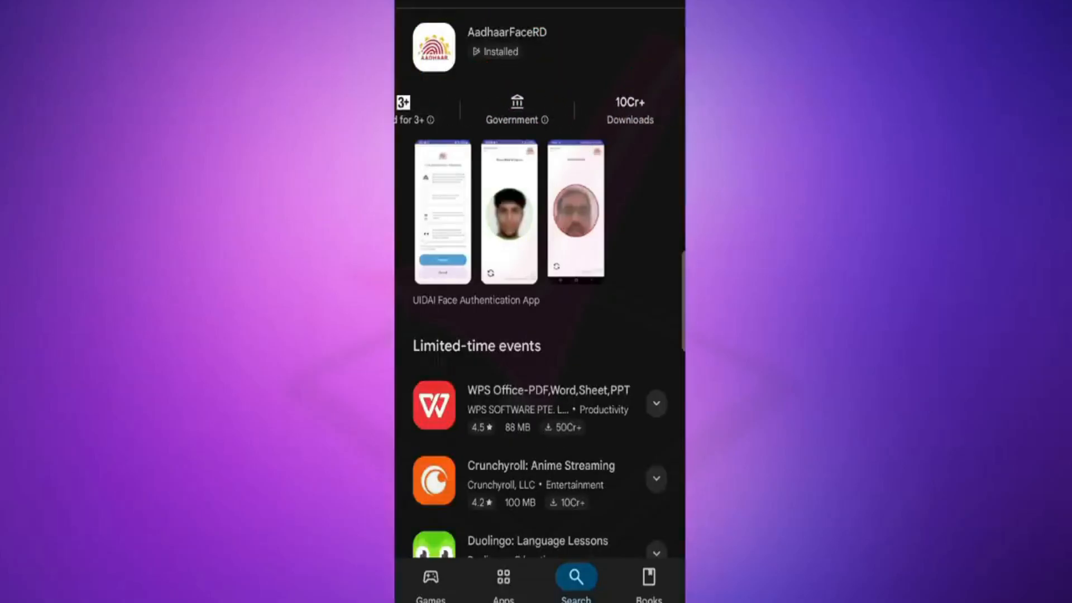
Step: Uninstall AadhaarFaceRD from its store page and install it again
click(507, 41)
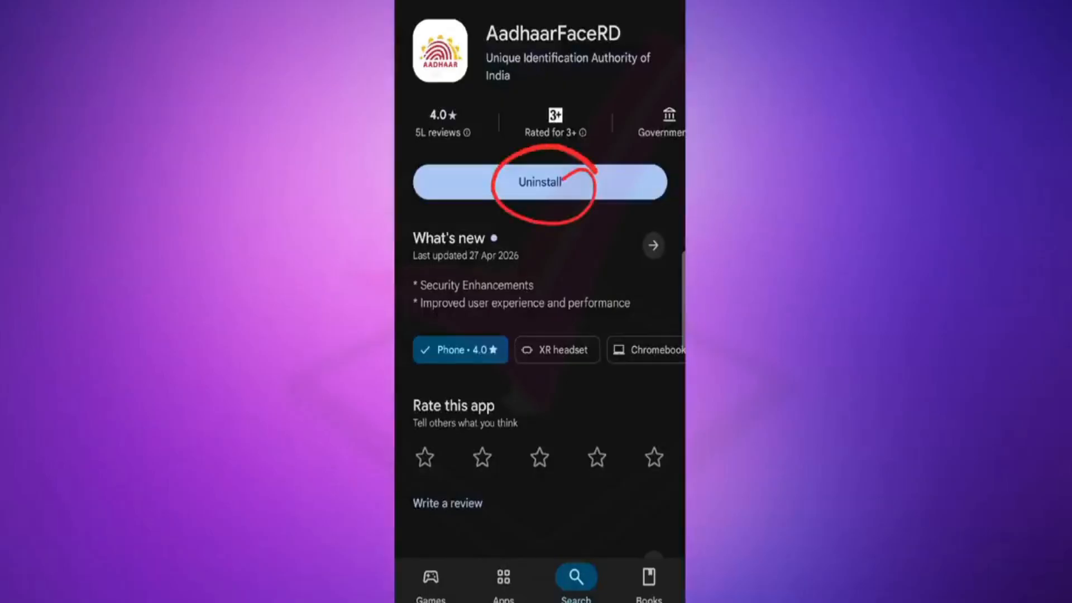
click(540, 182)
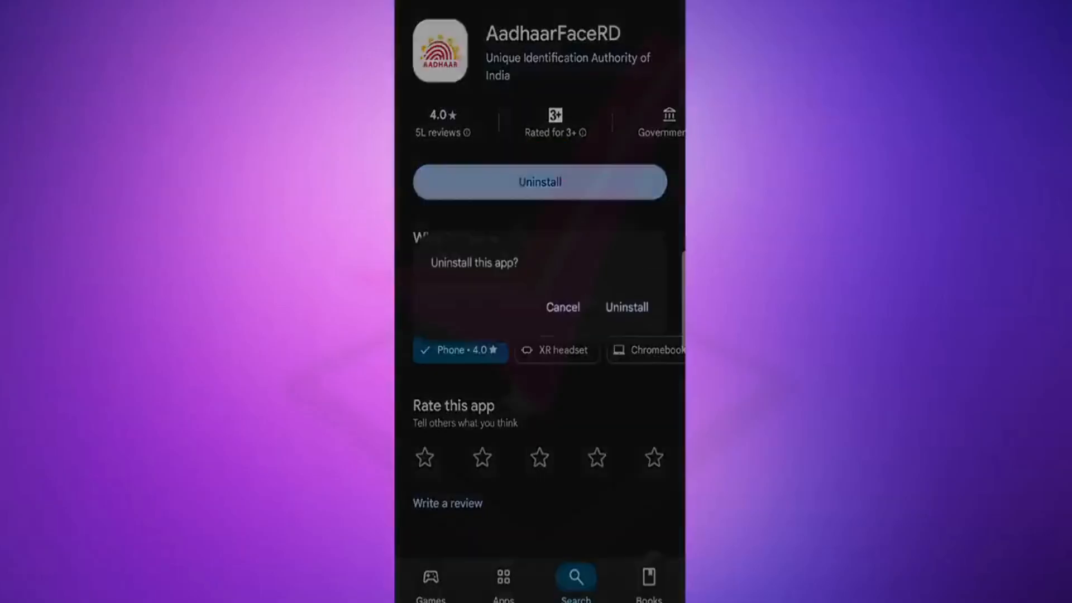
click(627, 306)
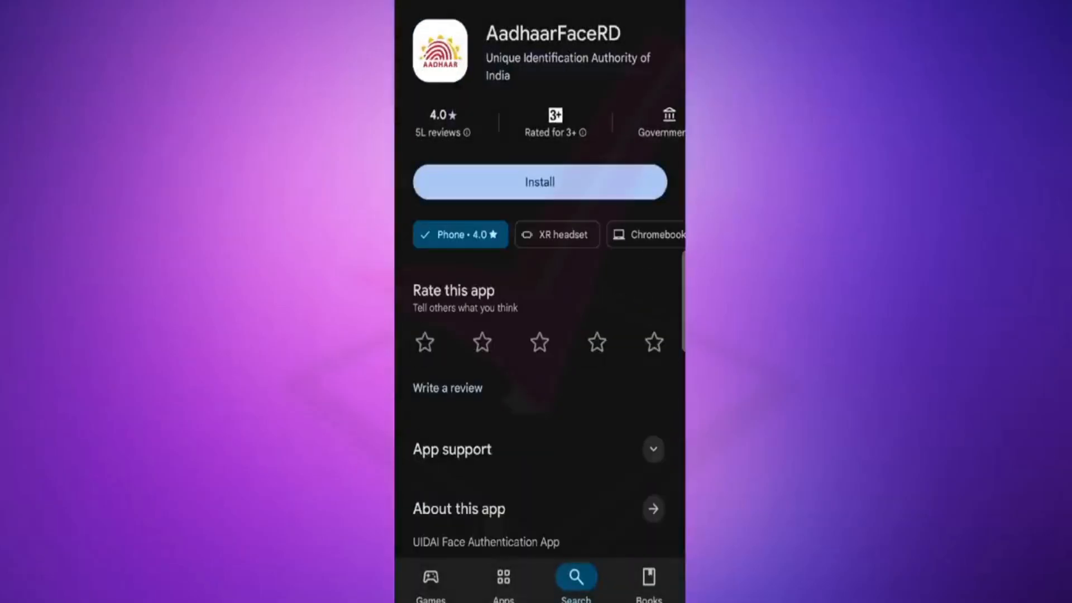
click(540, 182)
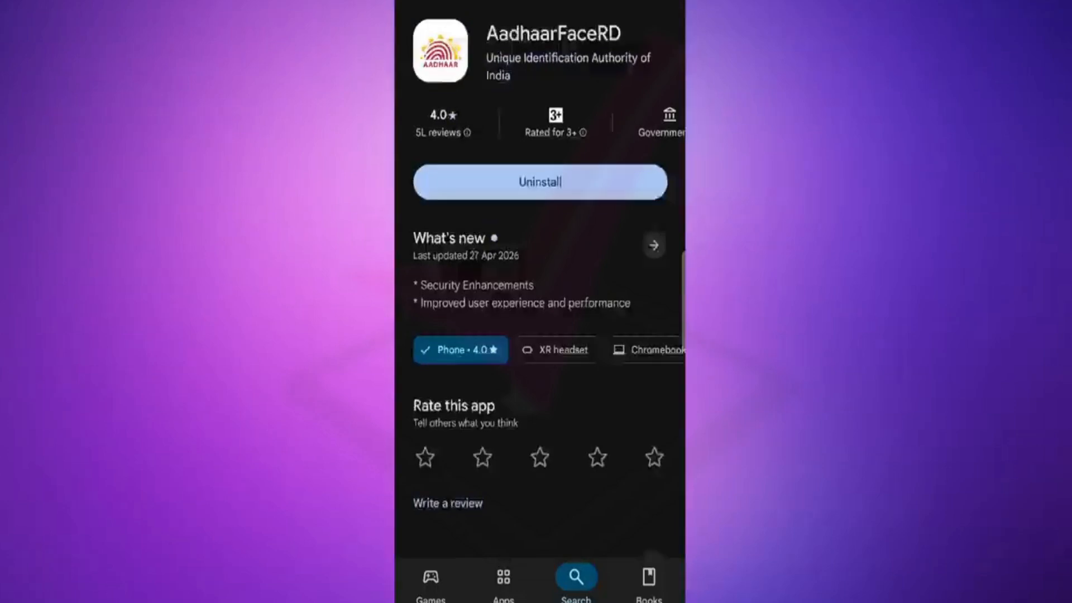
Step: Return to the Play Store search and find the mySSC app
key(Escape)
key(Escape)
click(512, 2)
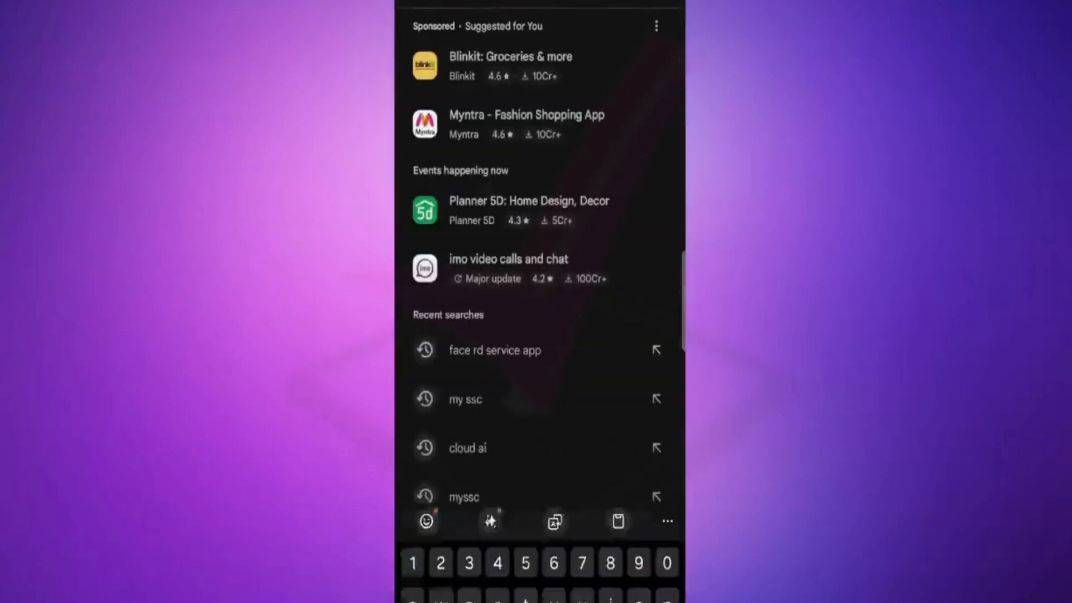
text(m)
click(466, 31)
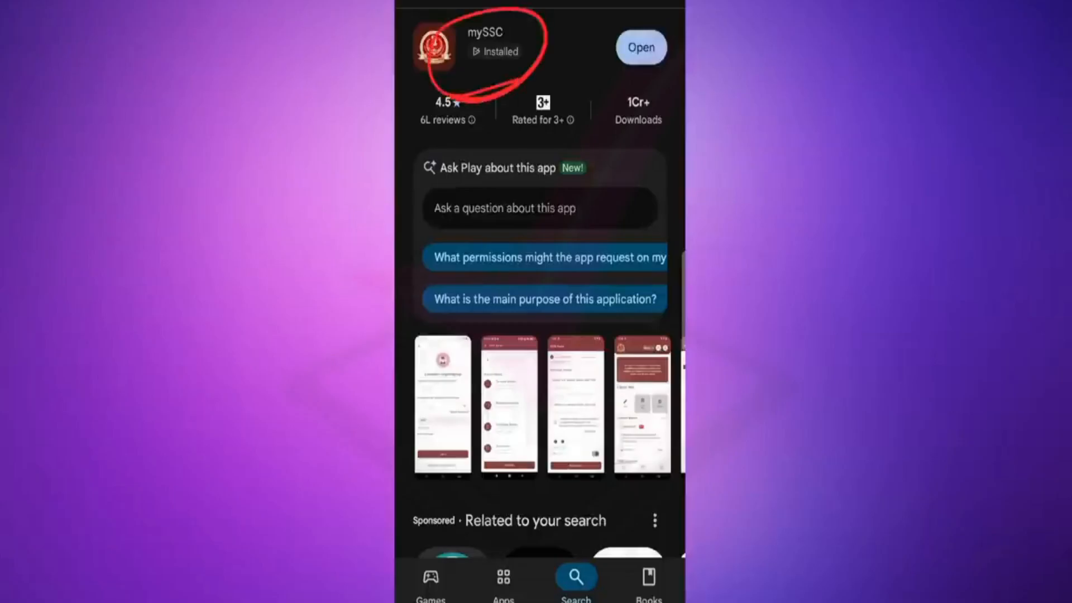
Step: Launch mySSC, dismiss the error dialog, and open the Candidate Login/Signup page
click(641, 47)
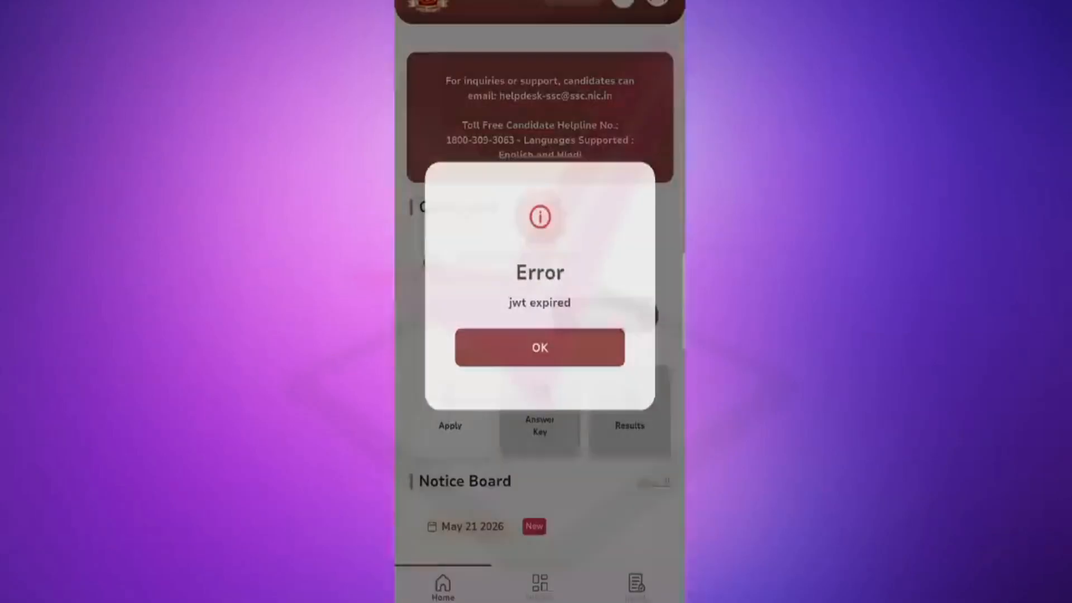
click(538, 345)
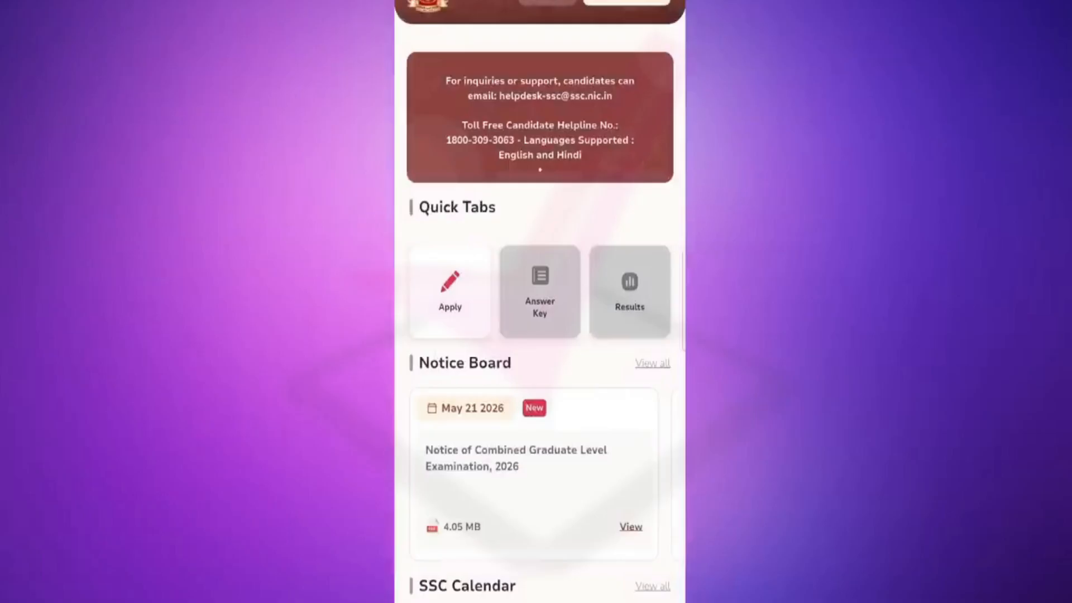
click(627, 2)
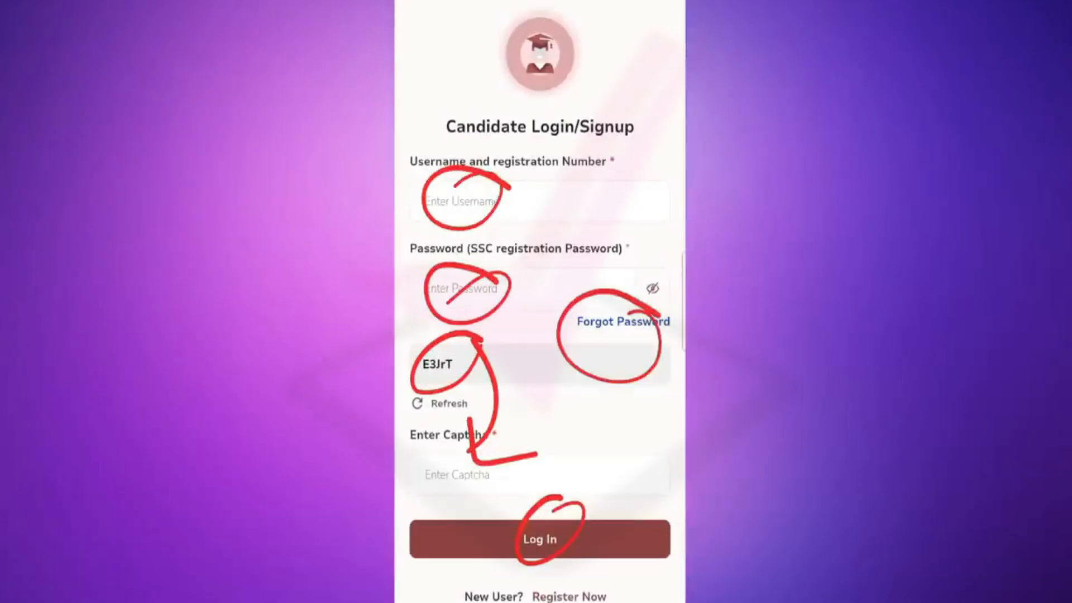
Step: Log in to mySSC and continue the pending Combined Graduate Level Examination, 2026 application from My Applications
scroll(540, 302, down, 1)
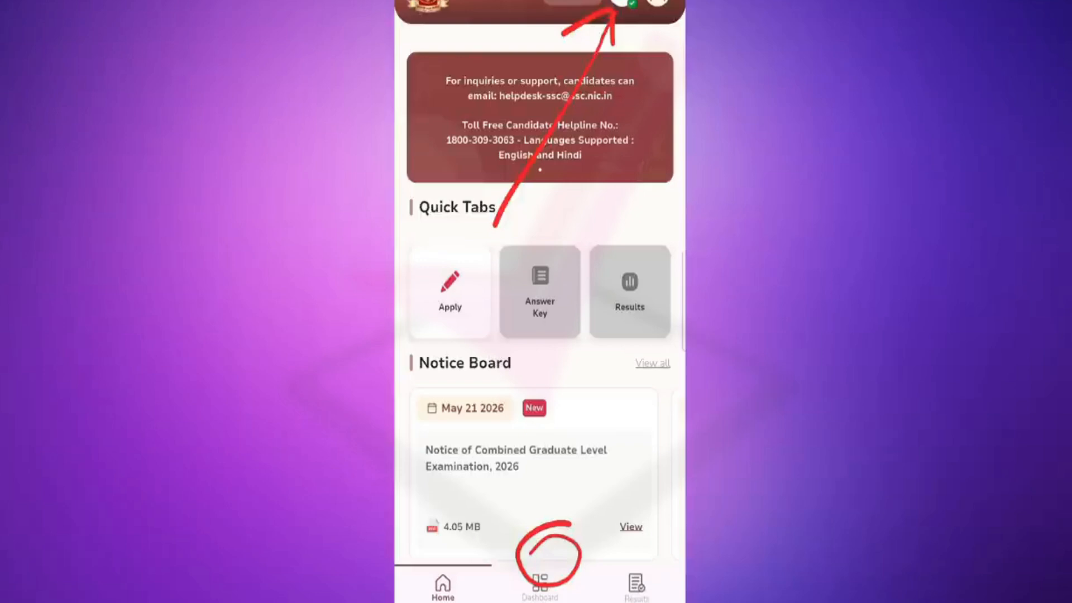
click(540, 586)
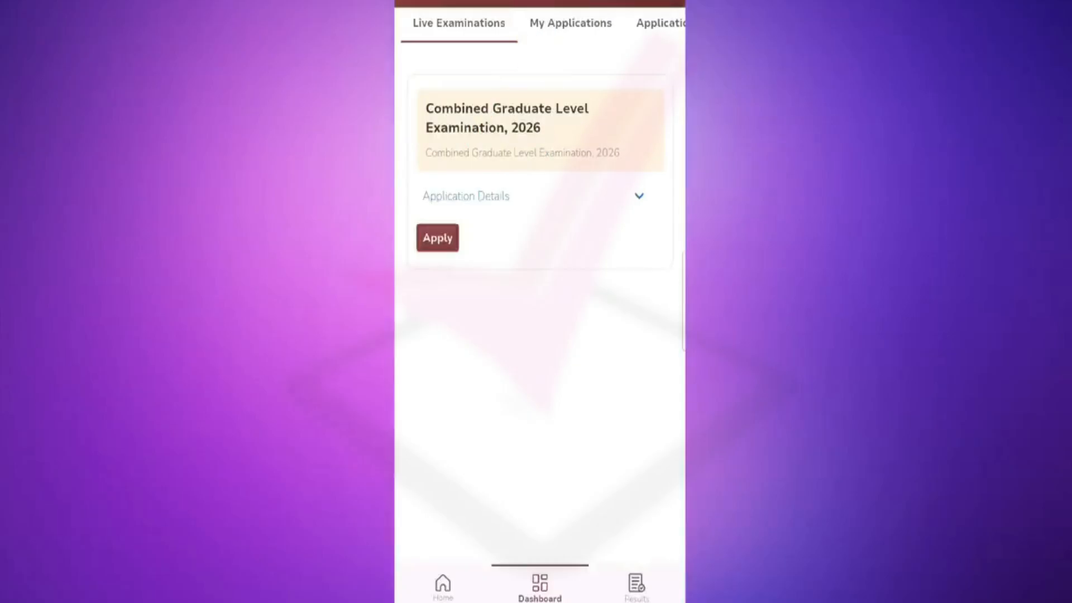
click(438, 238)
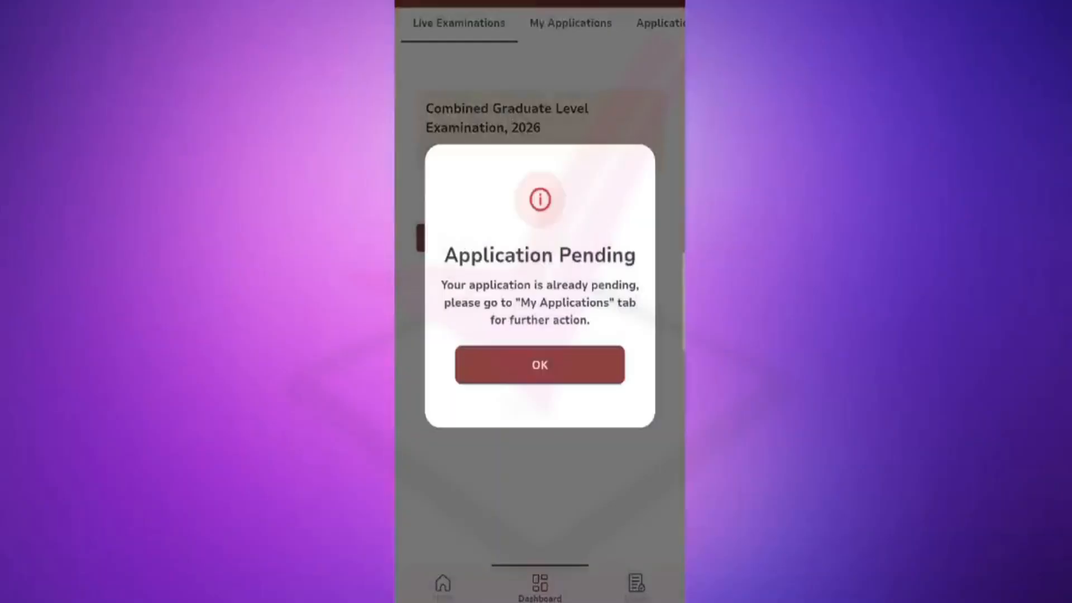
click(539, 365)
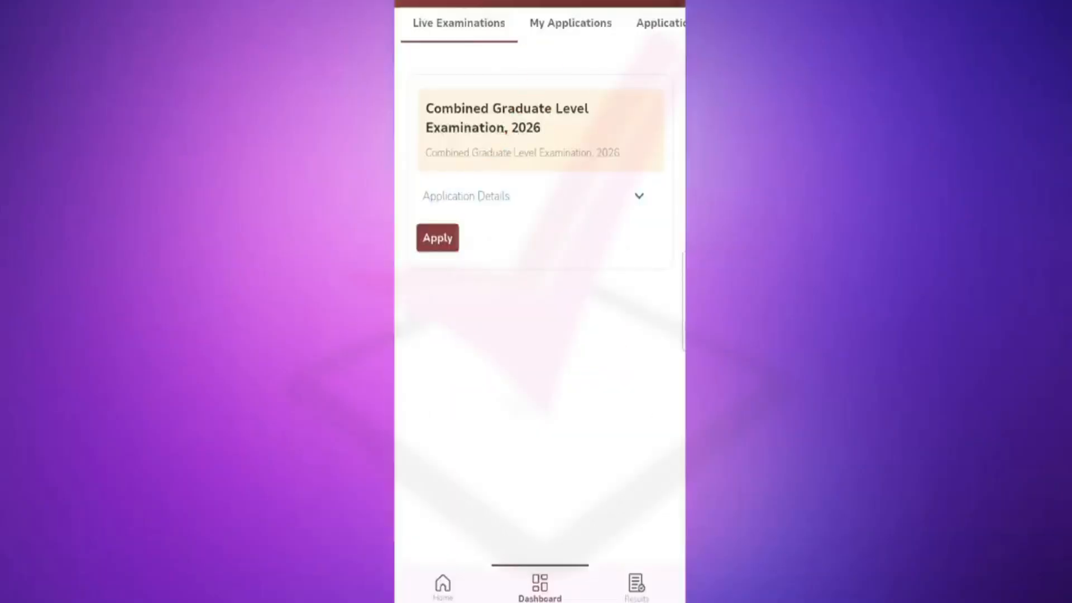
click(571, 23)
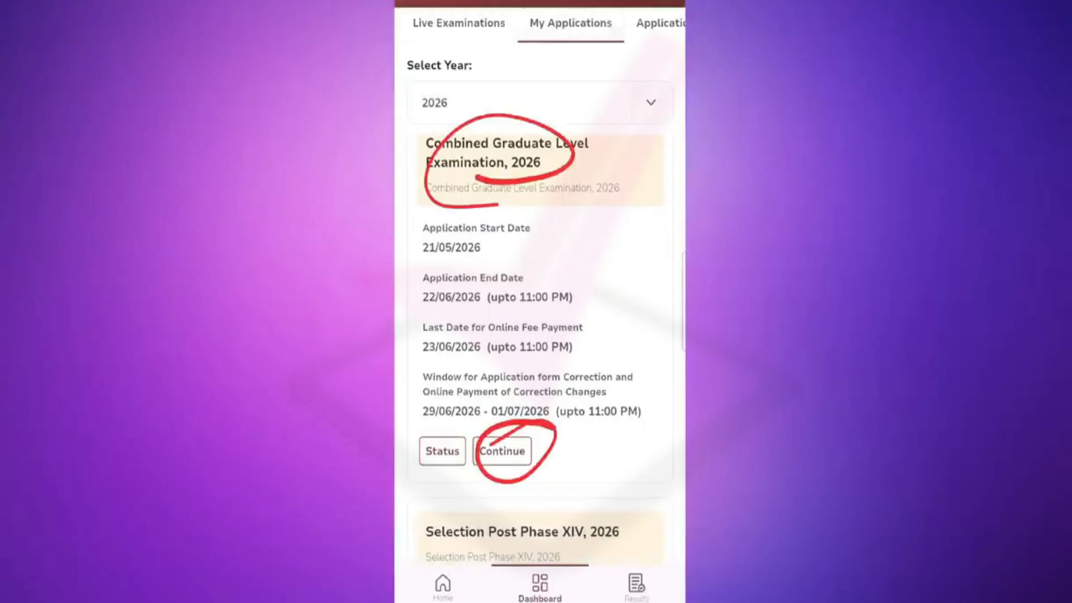
click(502, 451)
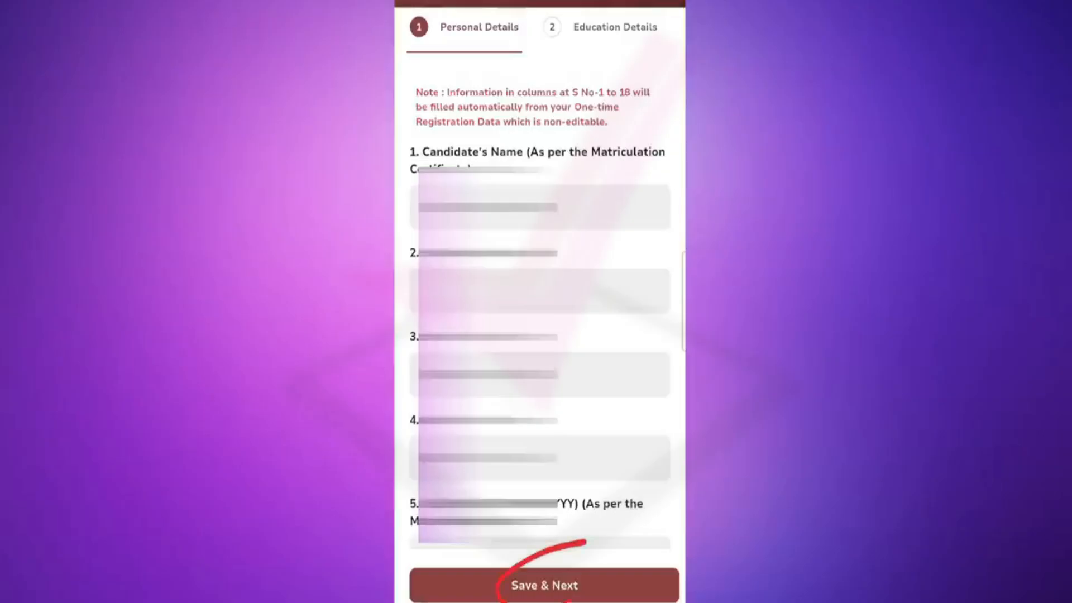
Step: Save the Personal Details, Education Details, Additional Information-I and Additional Information-II sections and acknowledge each confirmation
click(545, 585)
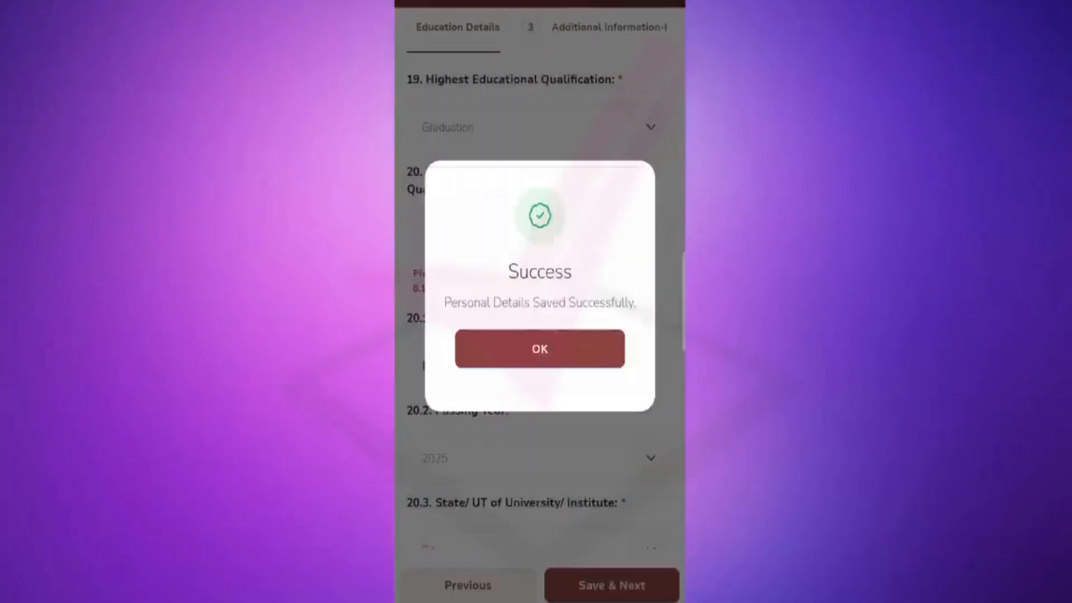
click(539, 349)
click(612, 585)
click(539, 347)
click(612, 585)
click(538, 356)
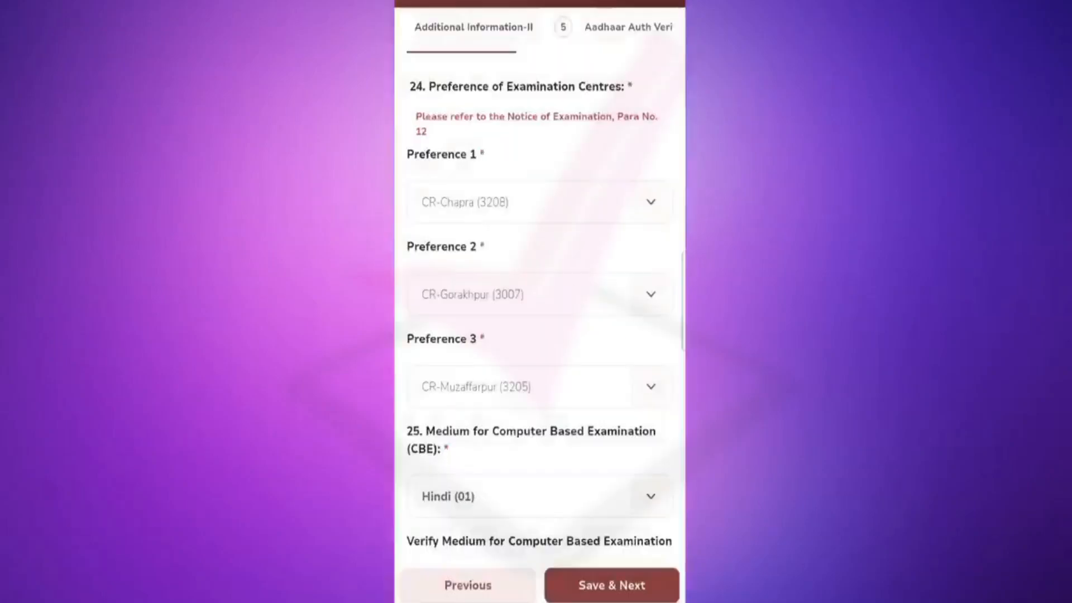
click(612, 584)
click(539, 358)
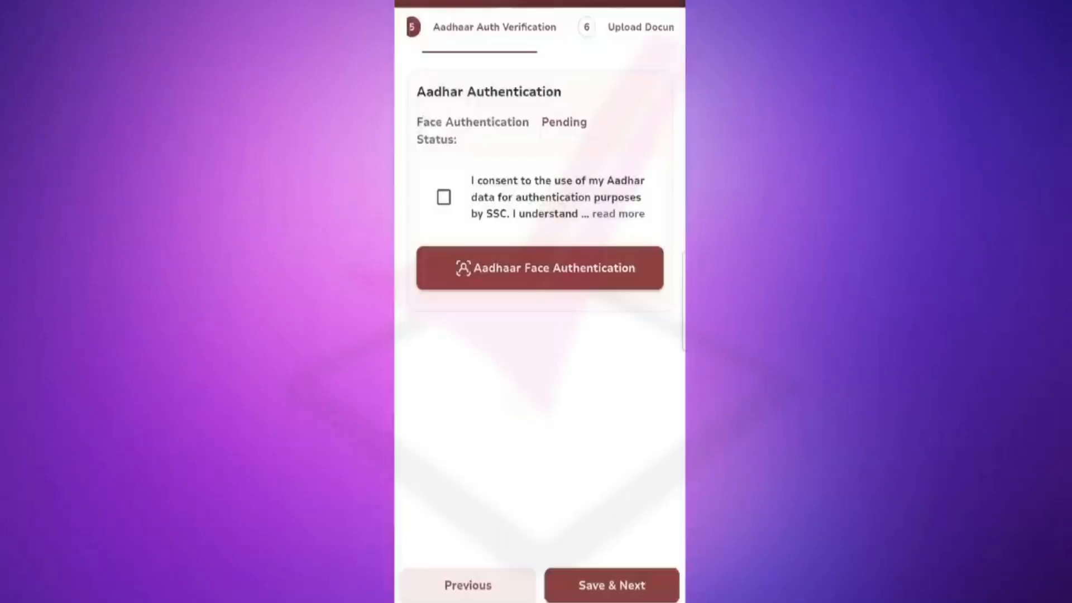
Step: Consent to Aadhaar data use and run face authentication, allowing AadhaarFaceRd camera access while using the app and accepting the advisories
click(444, 198)
click(540, 268)
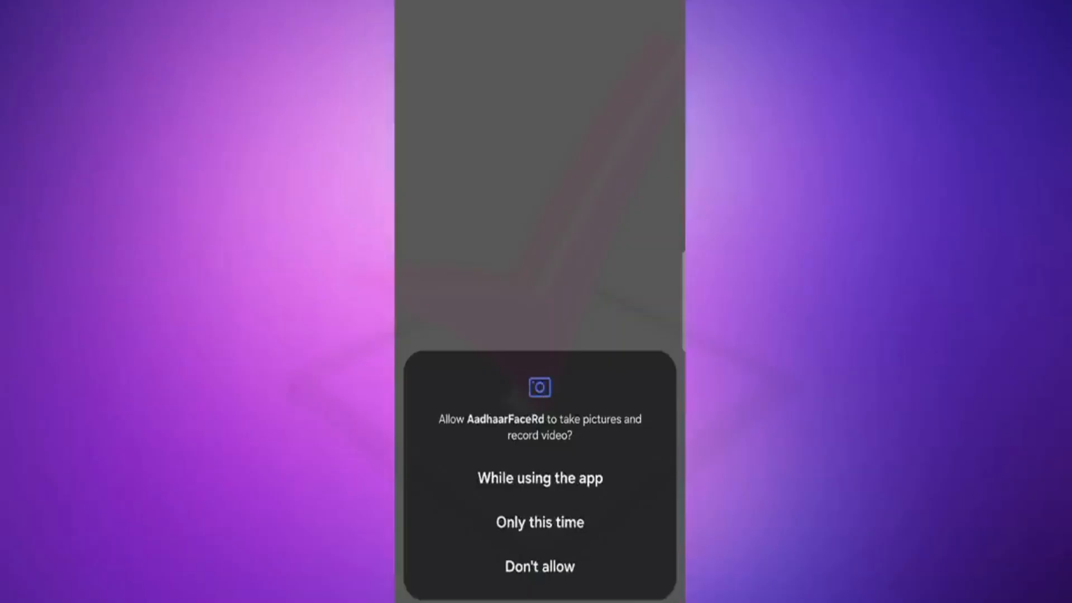
click(540, 478)
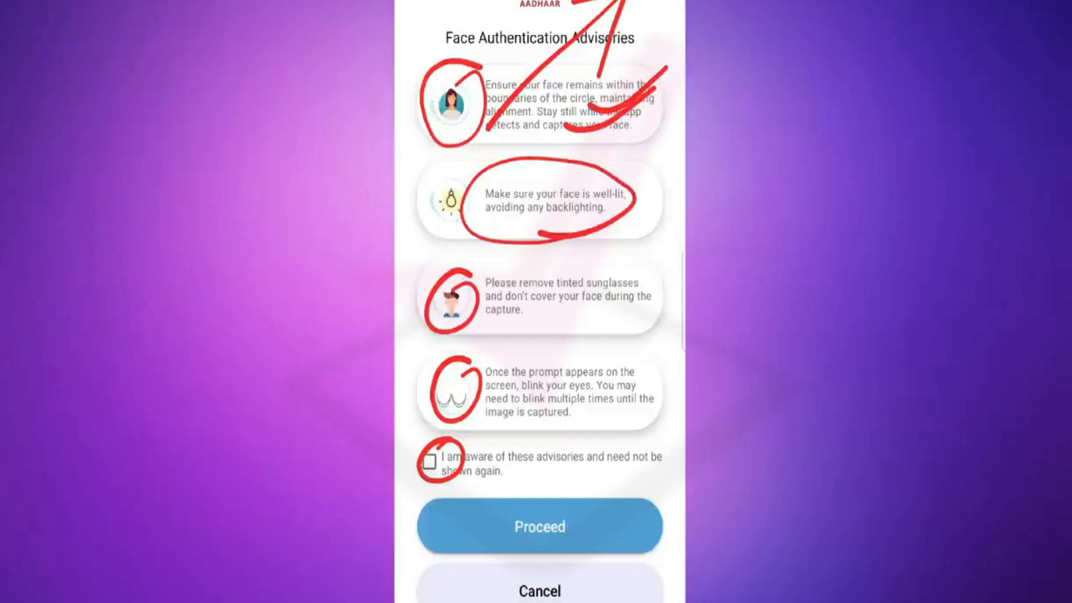
click(429, 462)
click(540, 526)
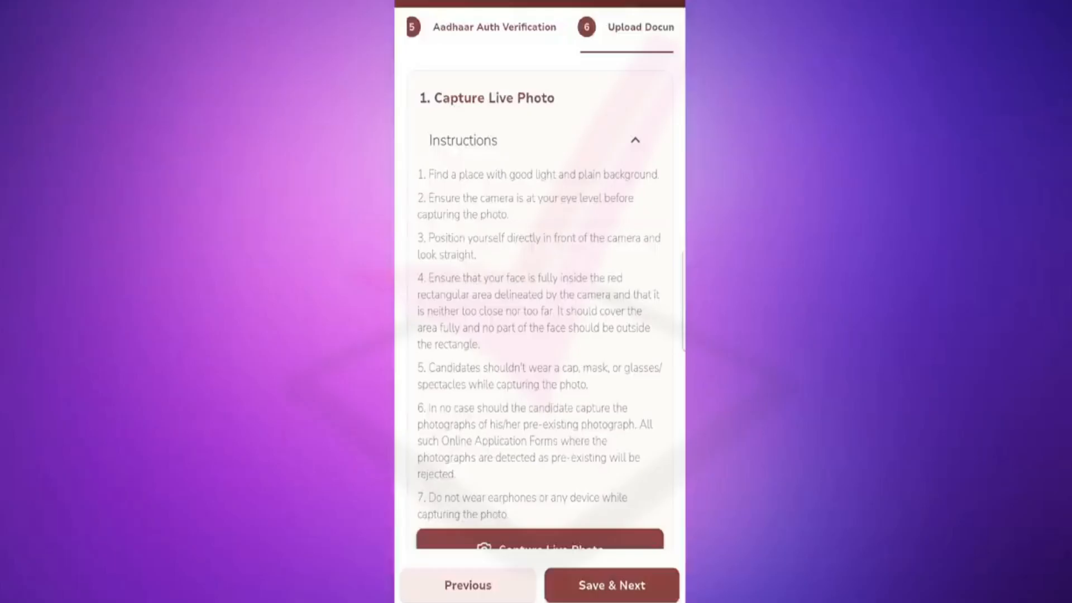
Step: Review the photo and signature instructions, and capture the candidate's live photo
scroll(540, 311, down, 5)
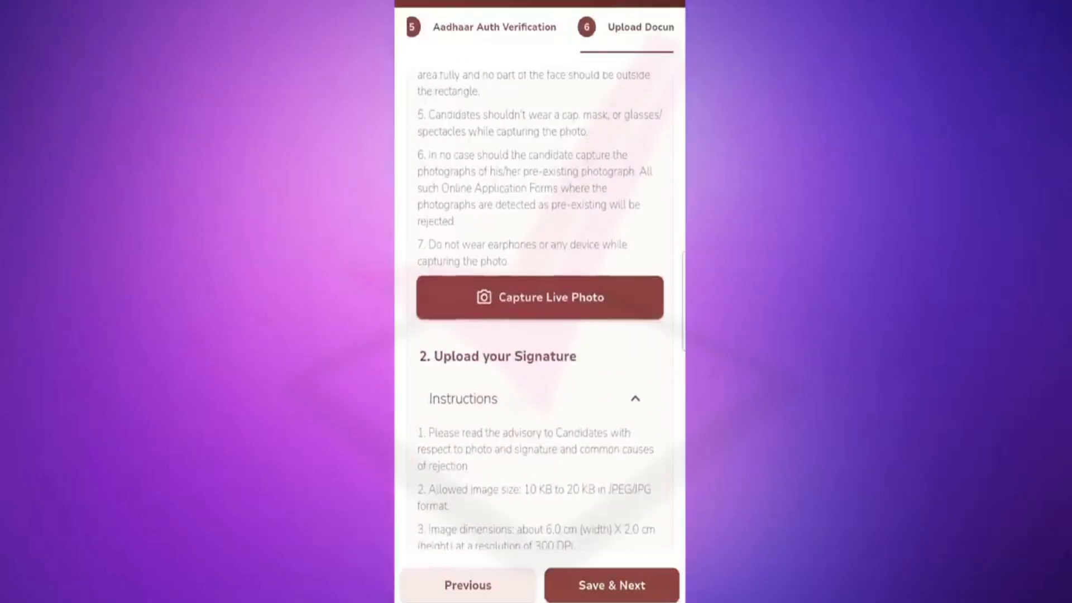
scroll(540, 310, down, 2)
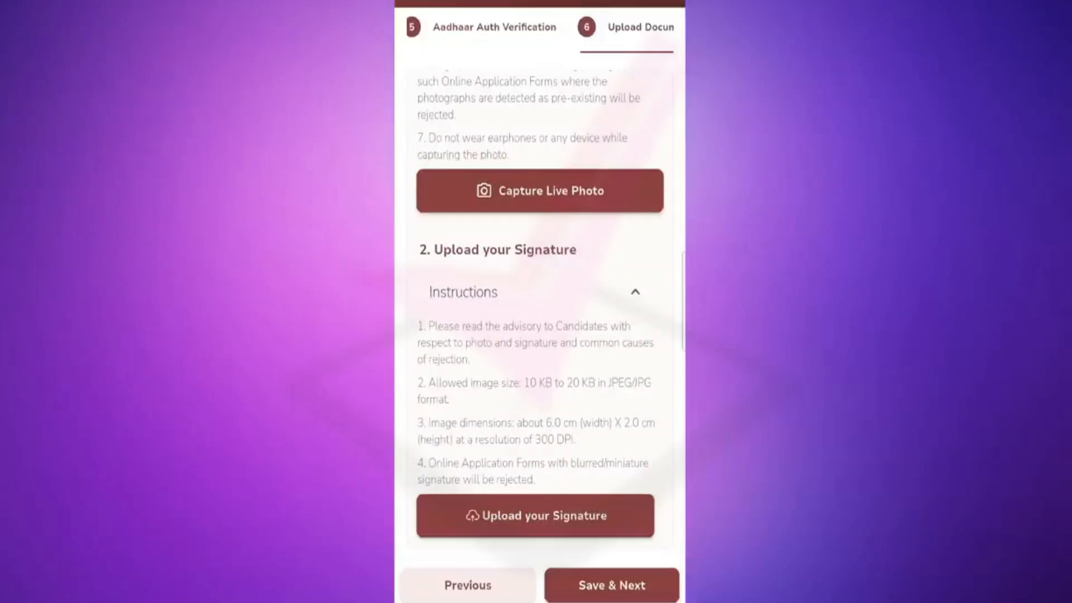
scroll(540, 310, up, 4)
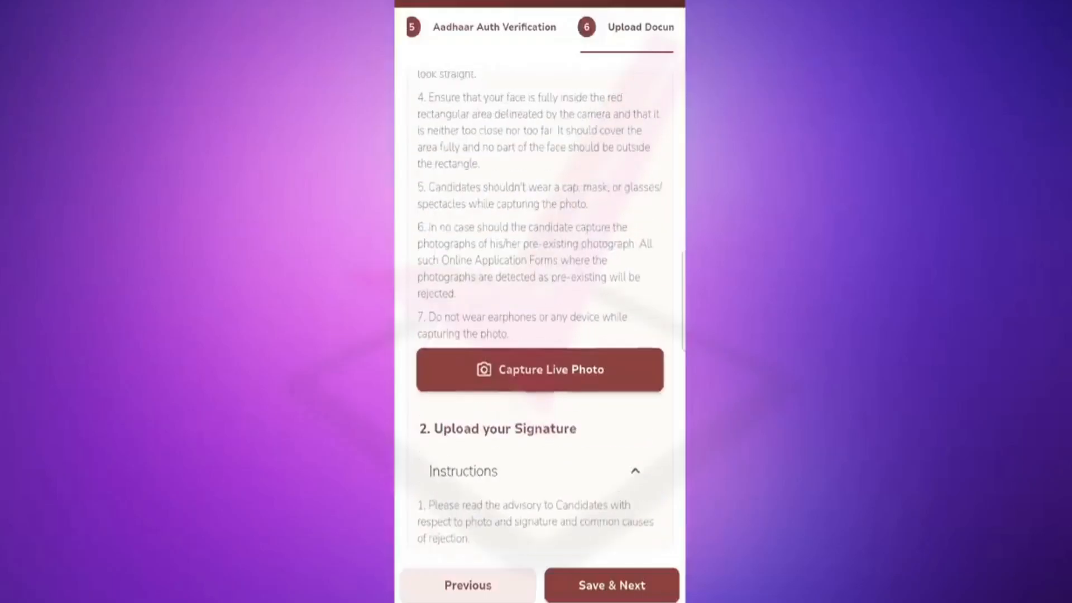
click(540, 409)
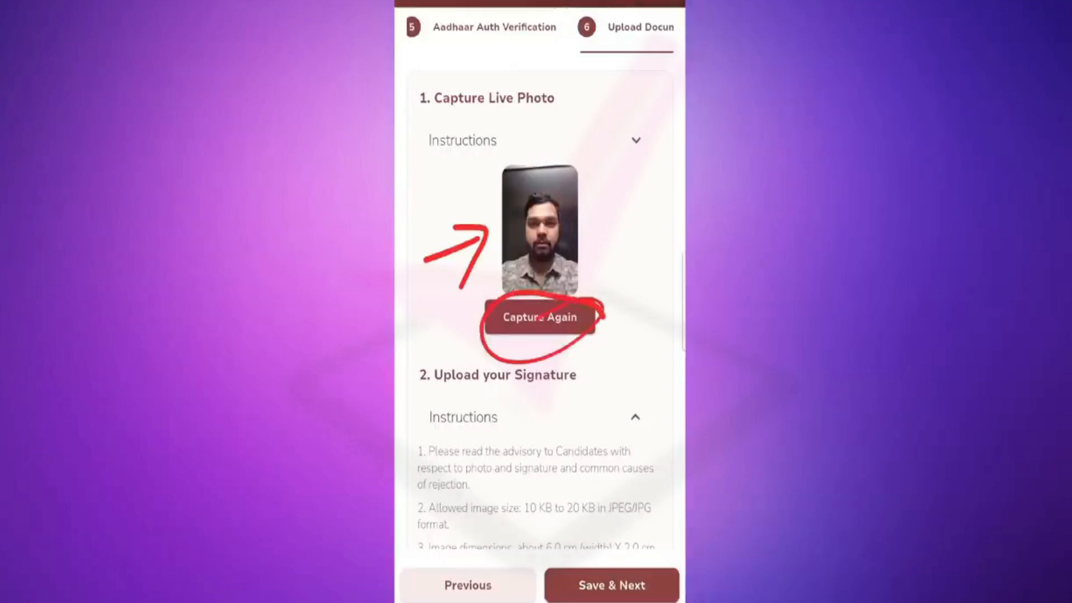
Step: Upload the candidate's signature image, enlarging and positioning it to fill the crop frame
scroll(536, 315, down, 3)
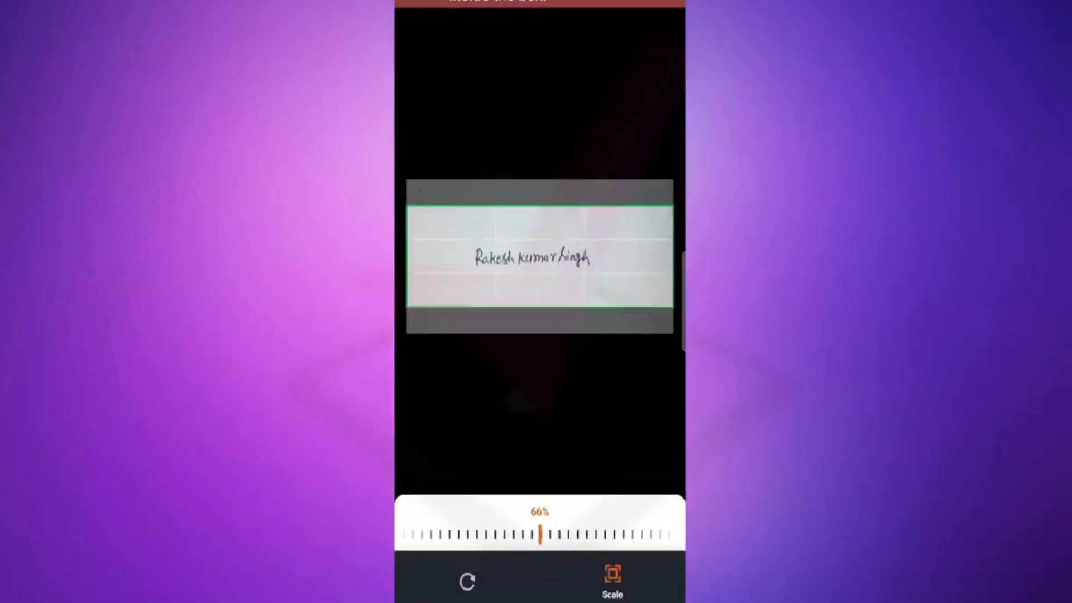
mouse_move(532, 257)
mouse_down()
mouse_move(493, 270)
mouse_move(532, 250)
mouse_move(532, 259)
mouse_up()
scroll(540, 256, up, 4)
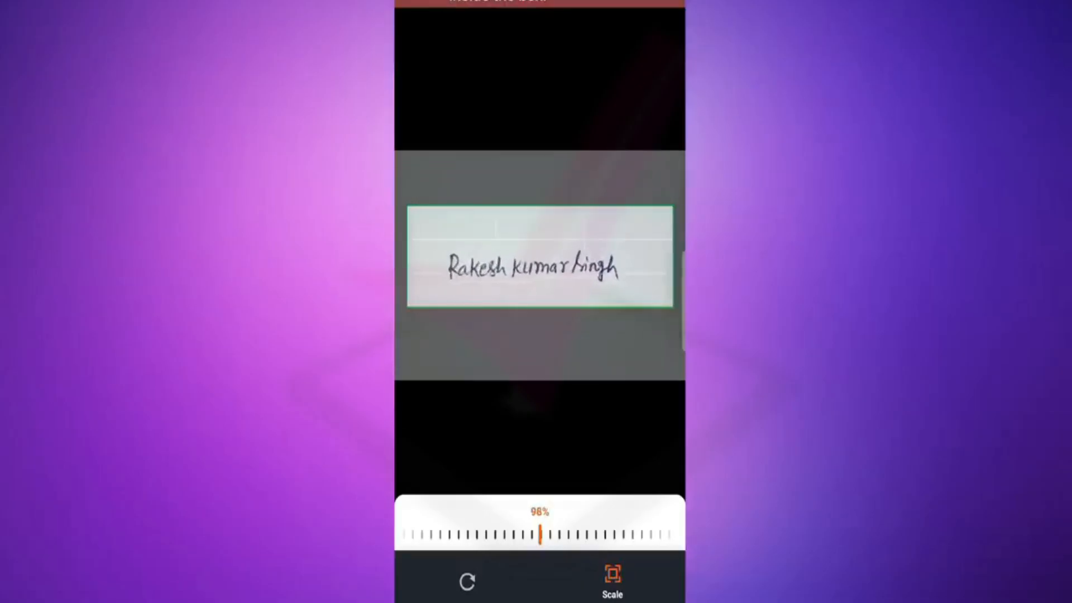
scroll(540, 257, up, 1)
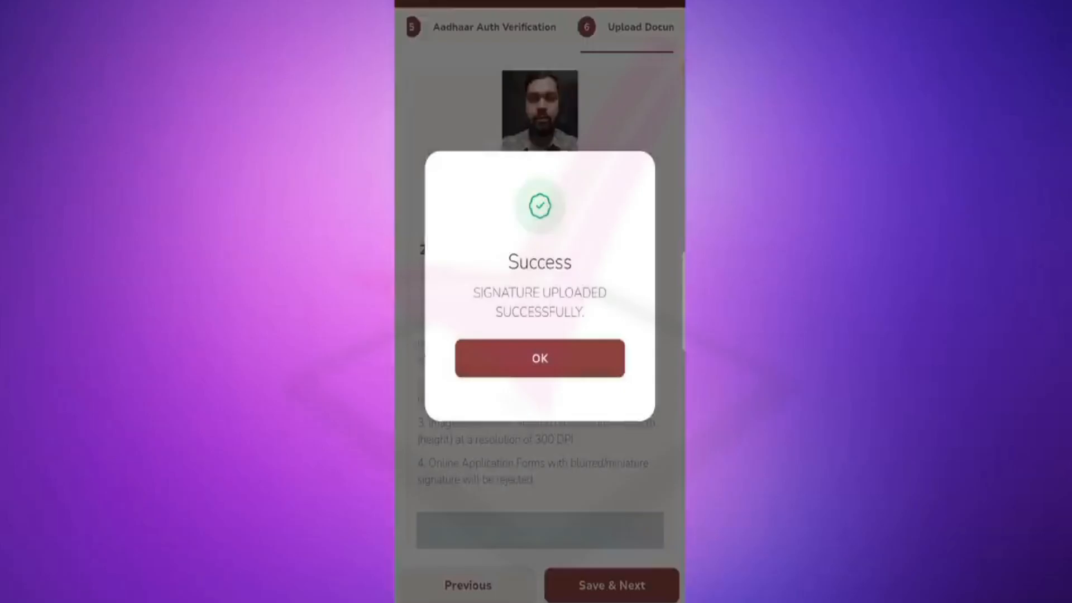
click(540, 358)
scroll(540, 313, down, 2)
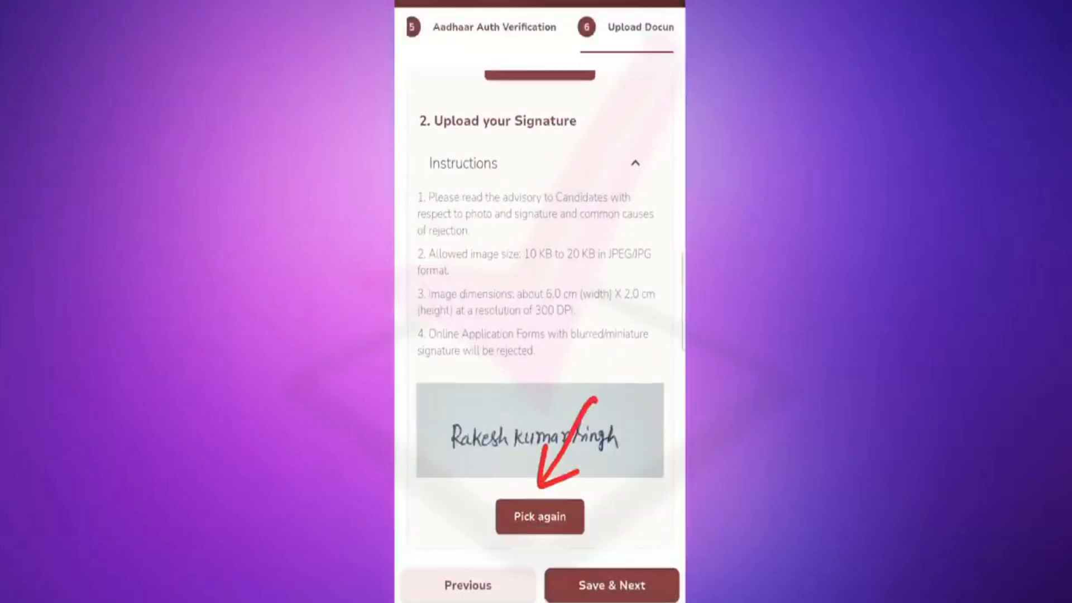
Step: Save the uploaded documents and the reviewed application details
click(612, 585)
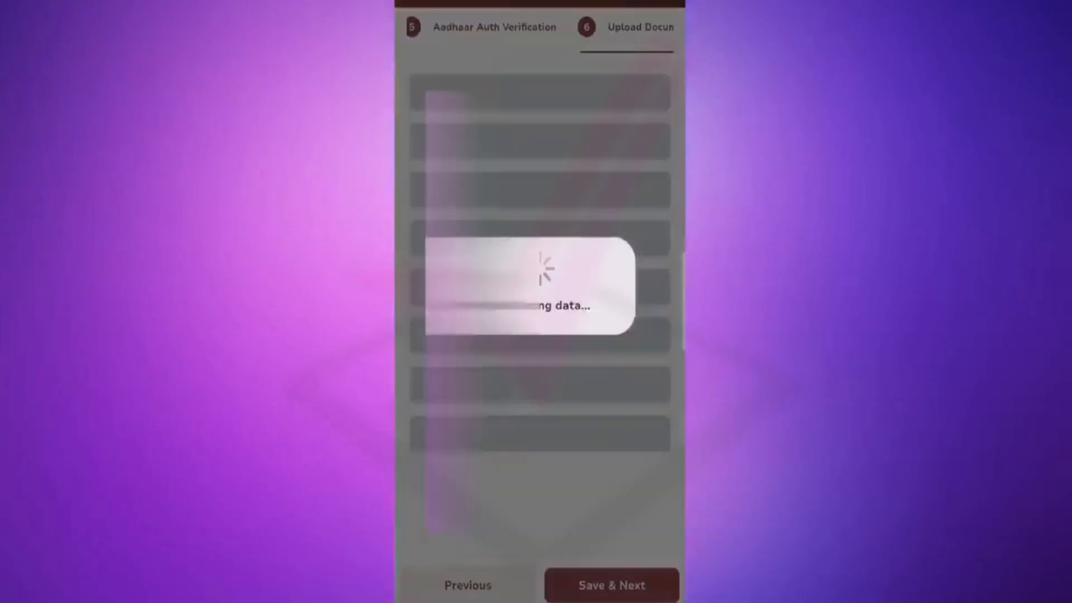
click(540, 359)
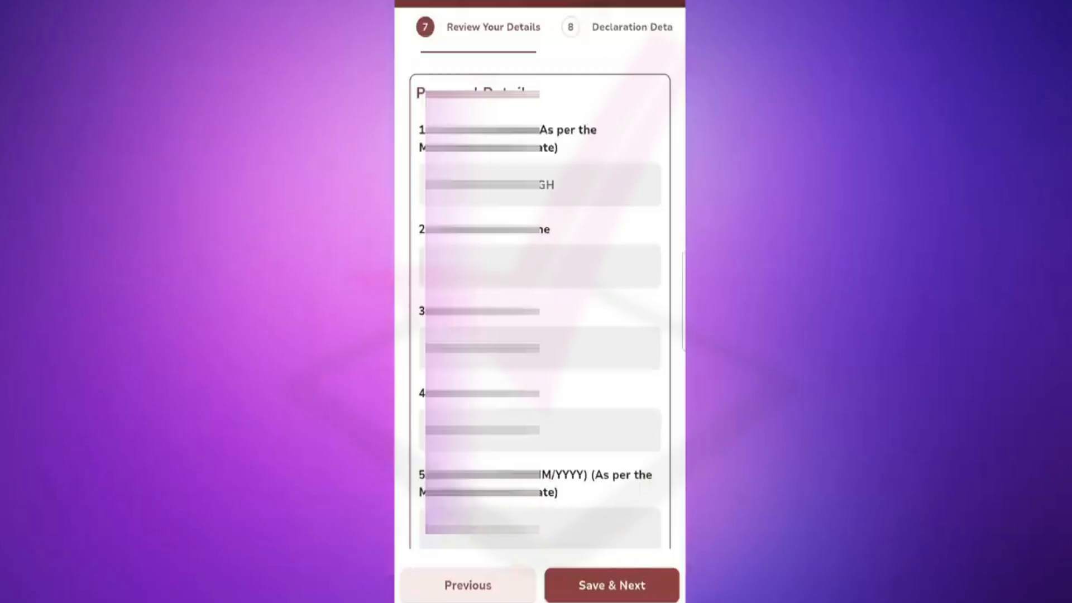
click(612, 585)
Step: Agree to the declaration, enter the captcha code, and submit the application form
click(434, 363)
click(539, 506)
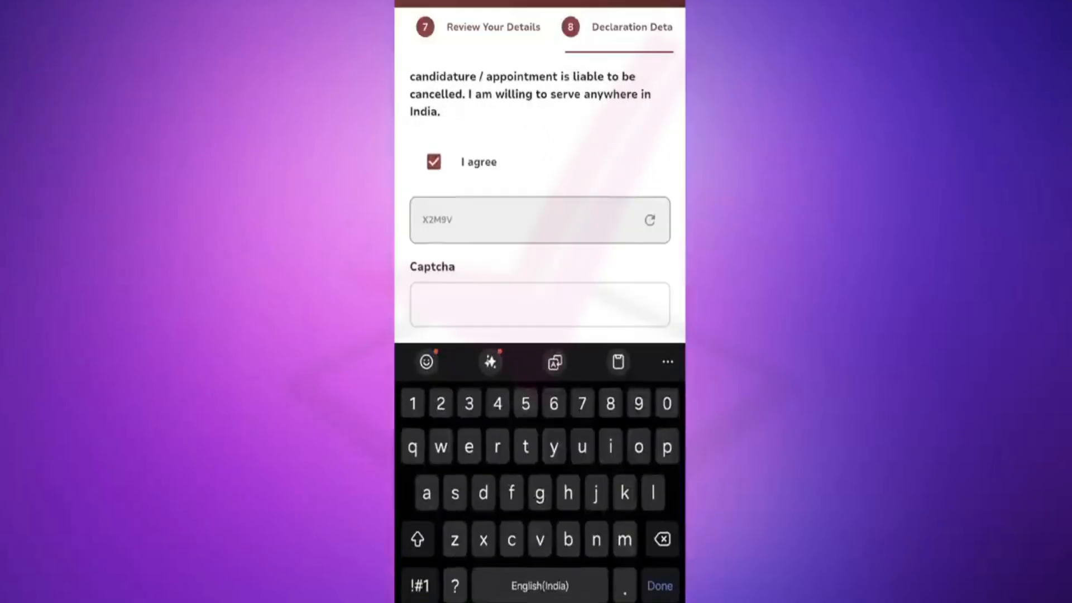
text(X2M)
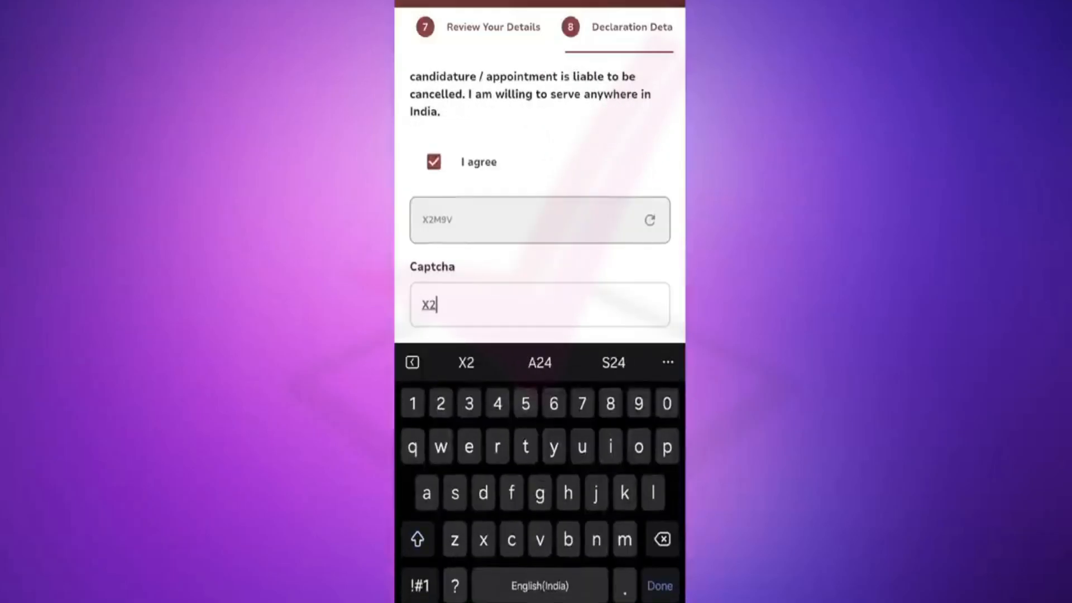
key(Return)
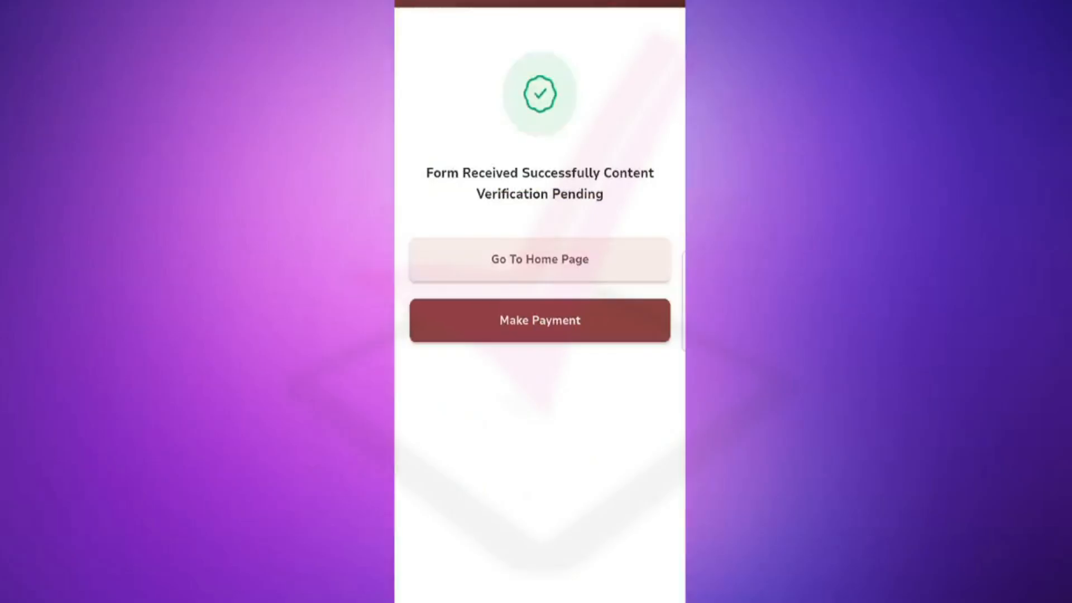
Step: Start the application fee payment through State Bank of India and choose UPI as the payment mode
click(540, 321)
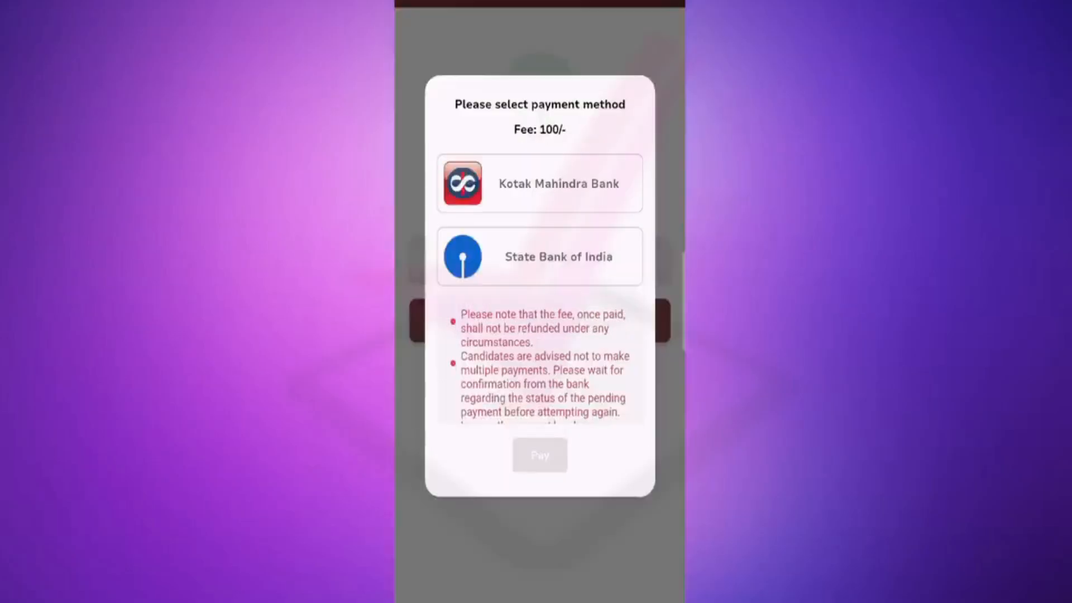
click(540, 256)
click(540, 455)
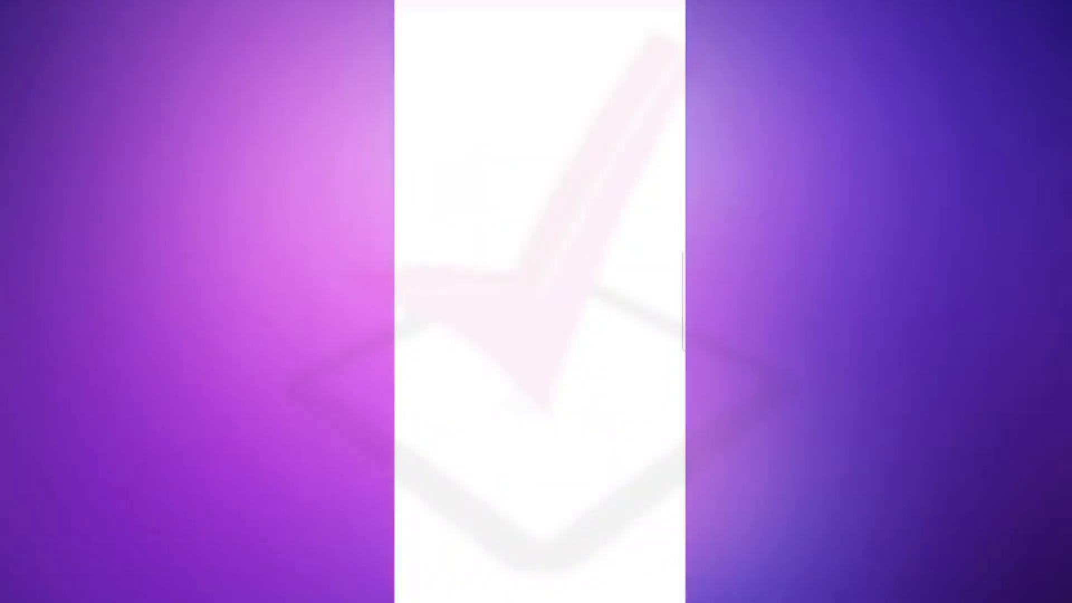
scroll(540, 335, down, 5)
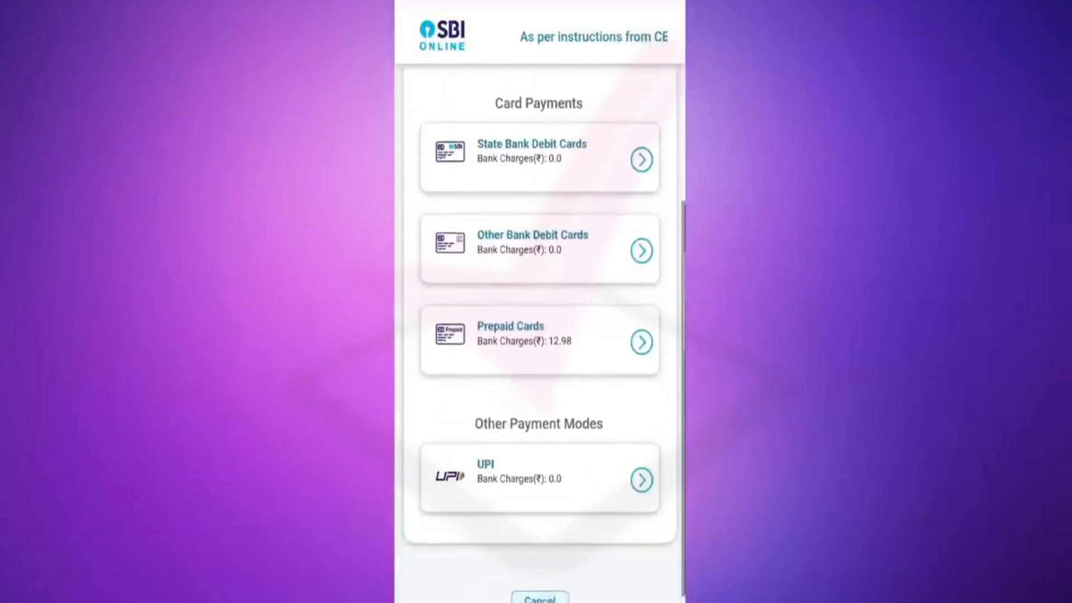
scroll(540, 335, up, 2)
scroll(540, 335, up, 2)
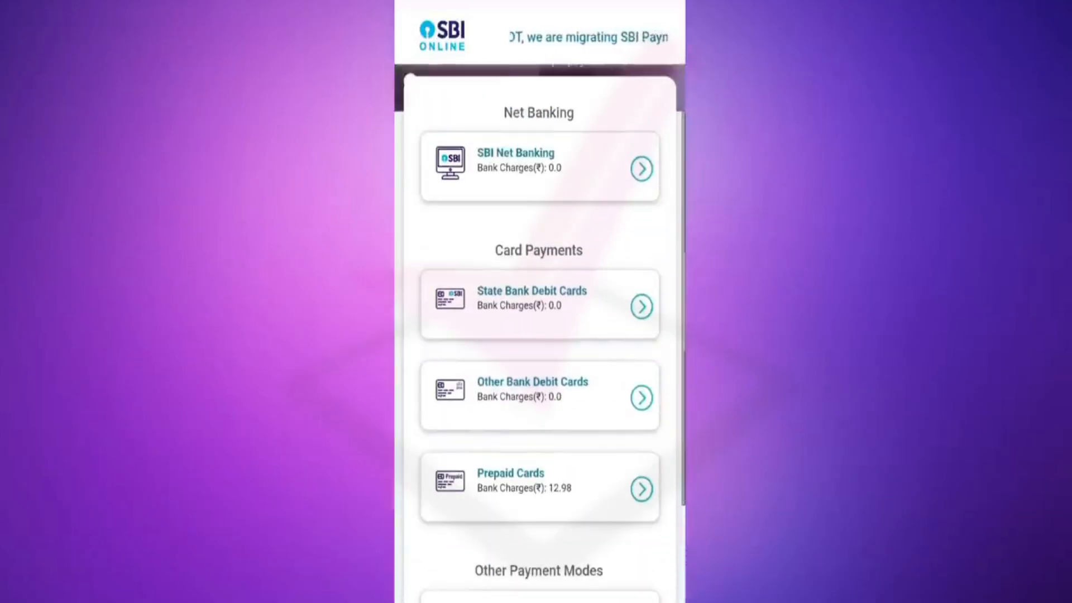
scroll(540, 335, down, 3)
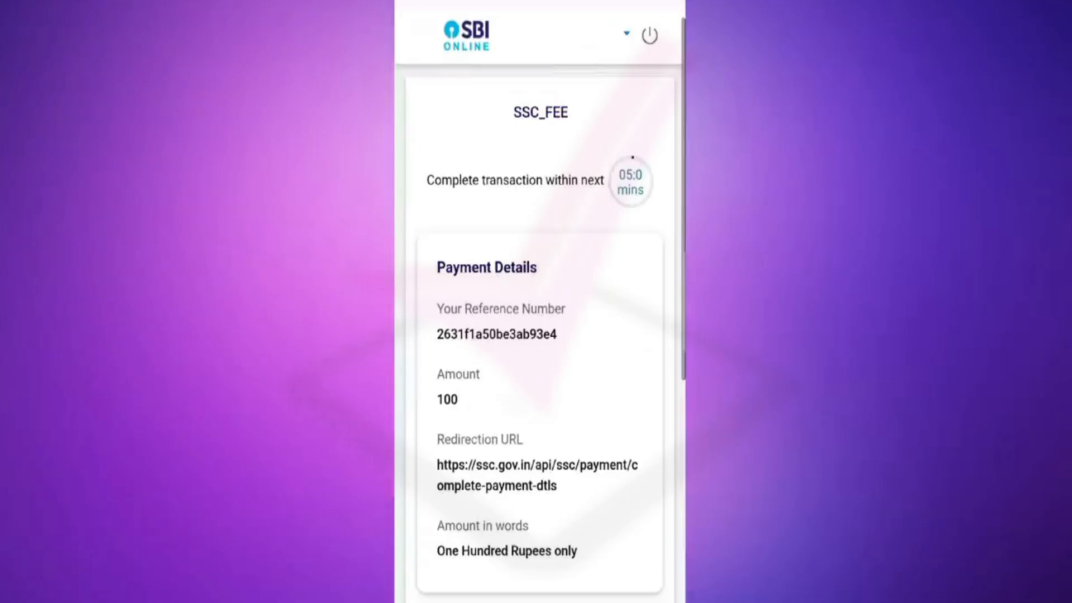
Step: Check the SSC_FEE payment details and generate the UPI QR code for paying the 100 rupee fee
scroll(540, 335, down, 1)
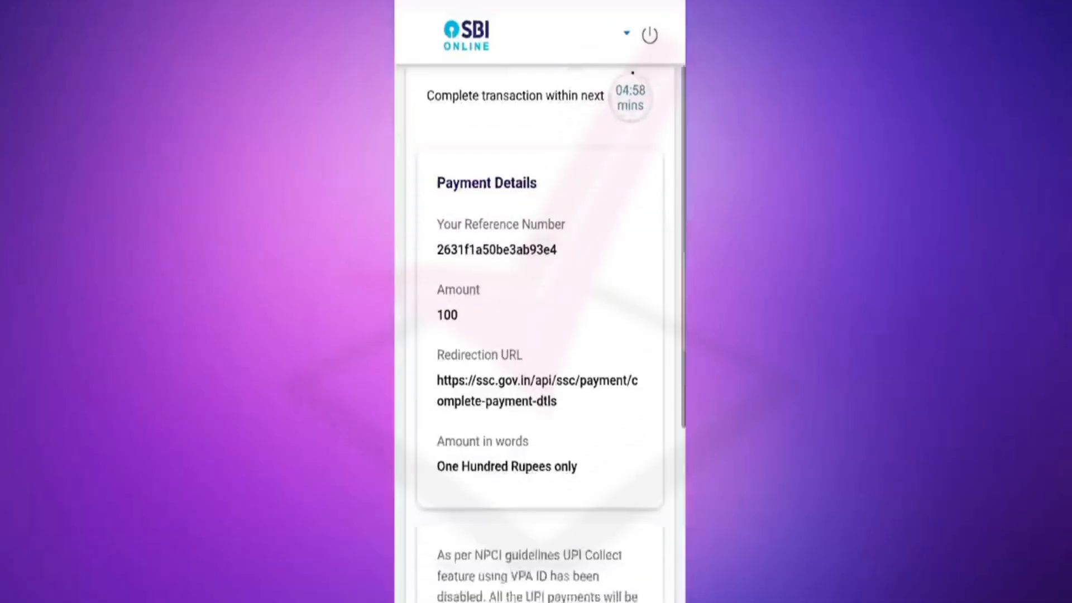
scroll(540, 335, down, 3)
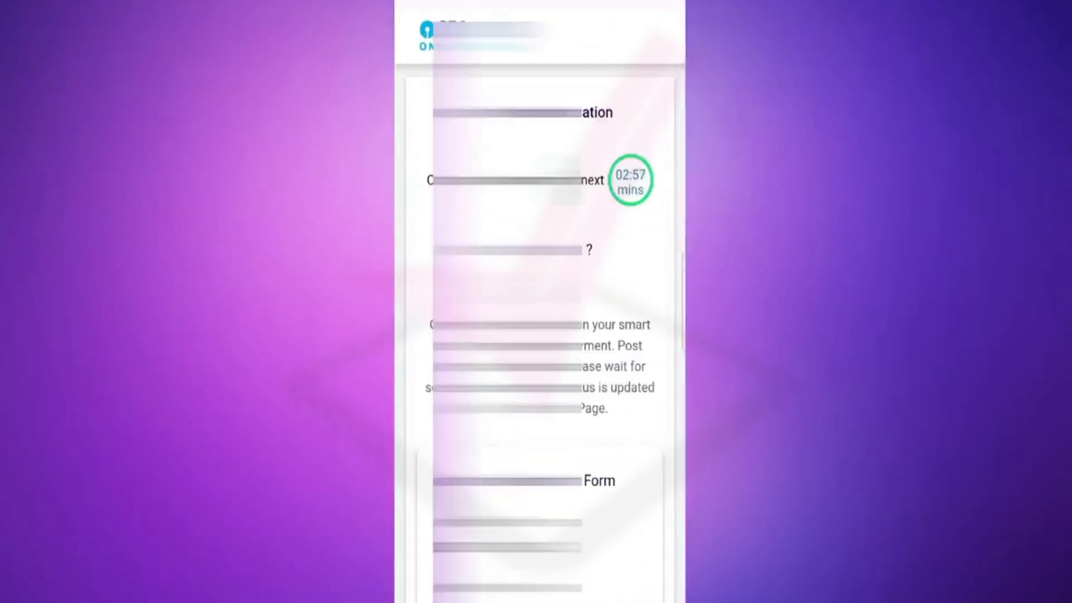
scroll(540, 335, down, 5)
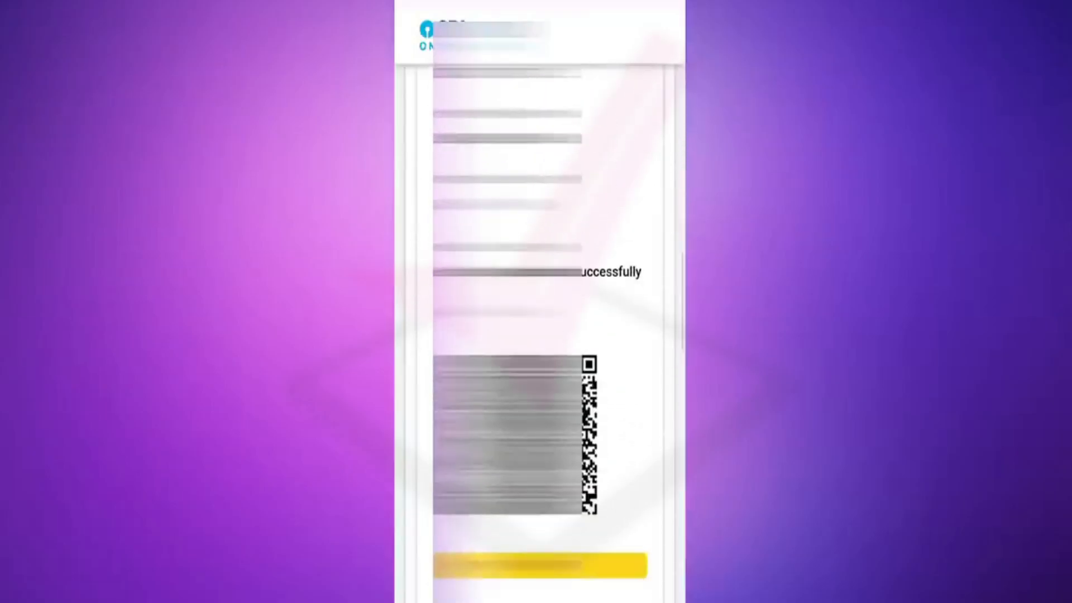
scroll(540, 335, down, 2)
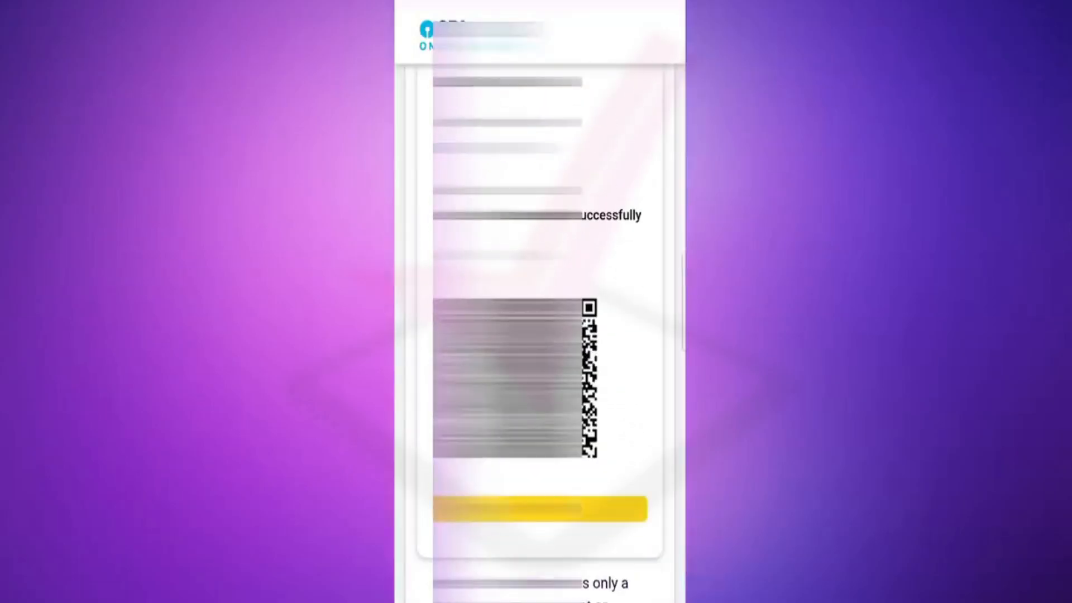